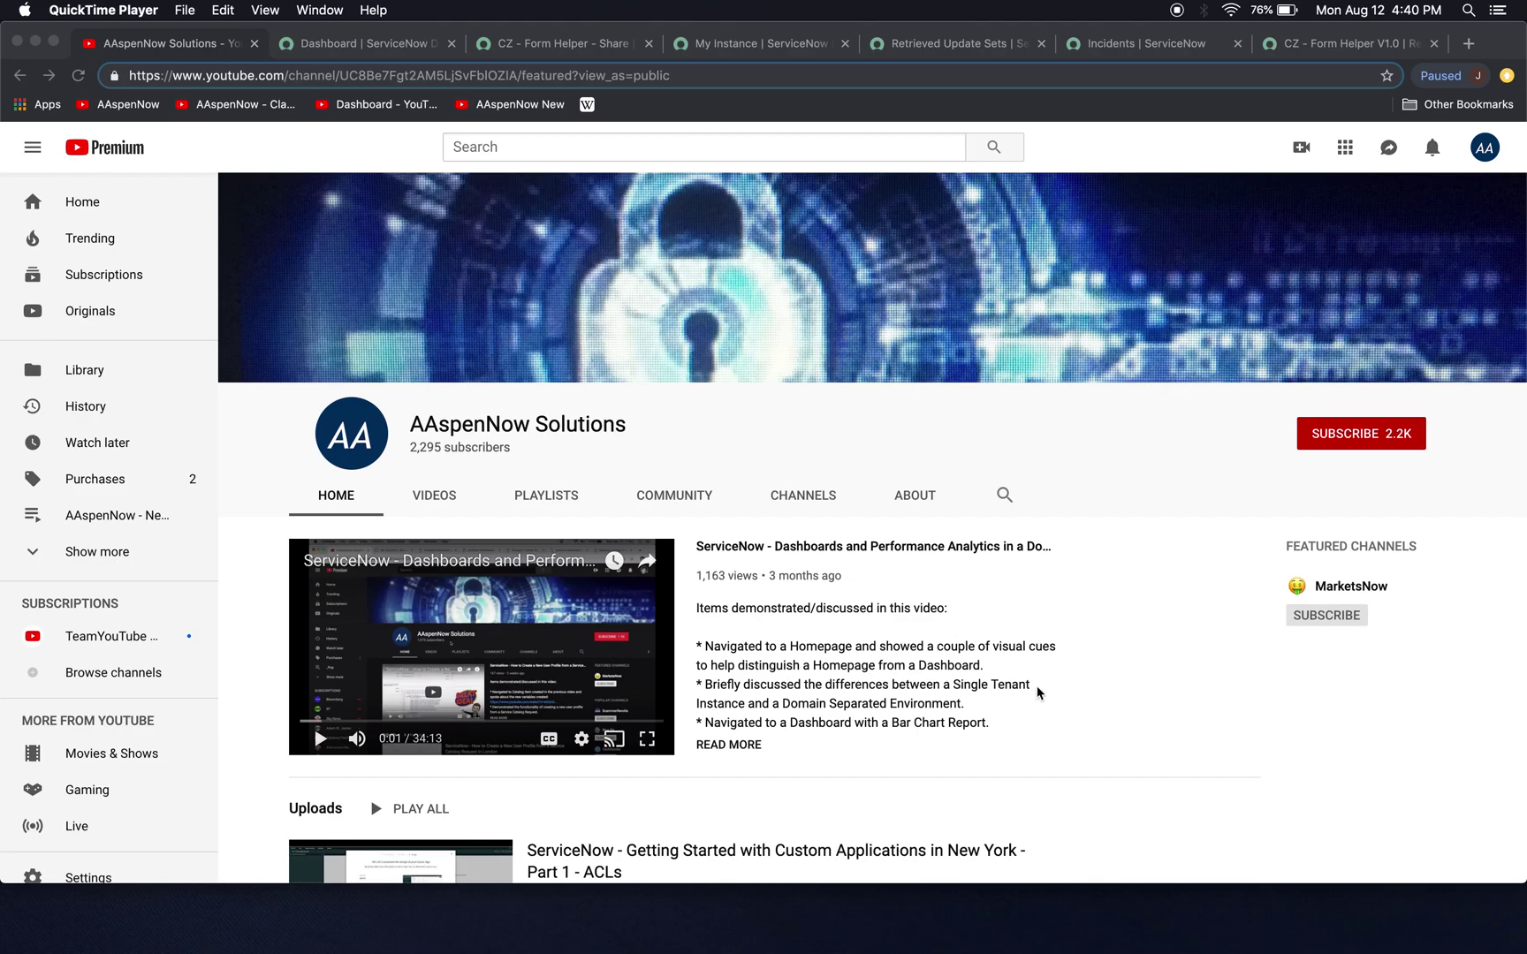
- Browse the channel's playlists, then return to the channel home page
{"action": "scroll", "coordinate": [1036, 686], "scroll_direction": "down", "scroll_amount": 5}
{"action": "scroll", "coordinate": [961, 601], "scroll_direction": "down", "scroll_amount": 3}
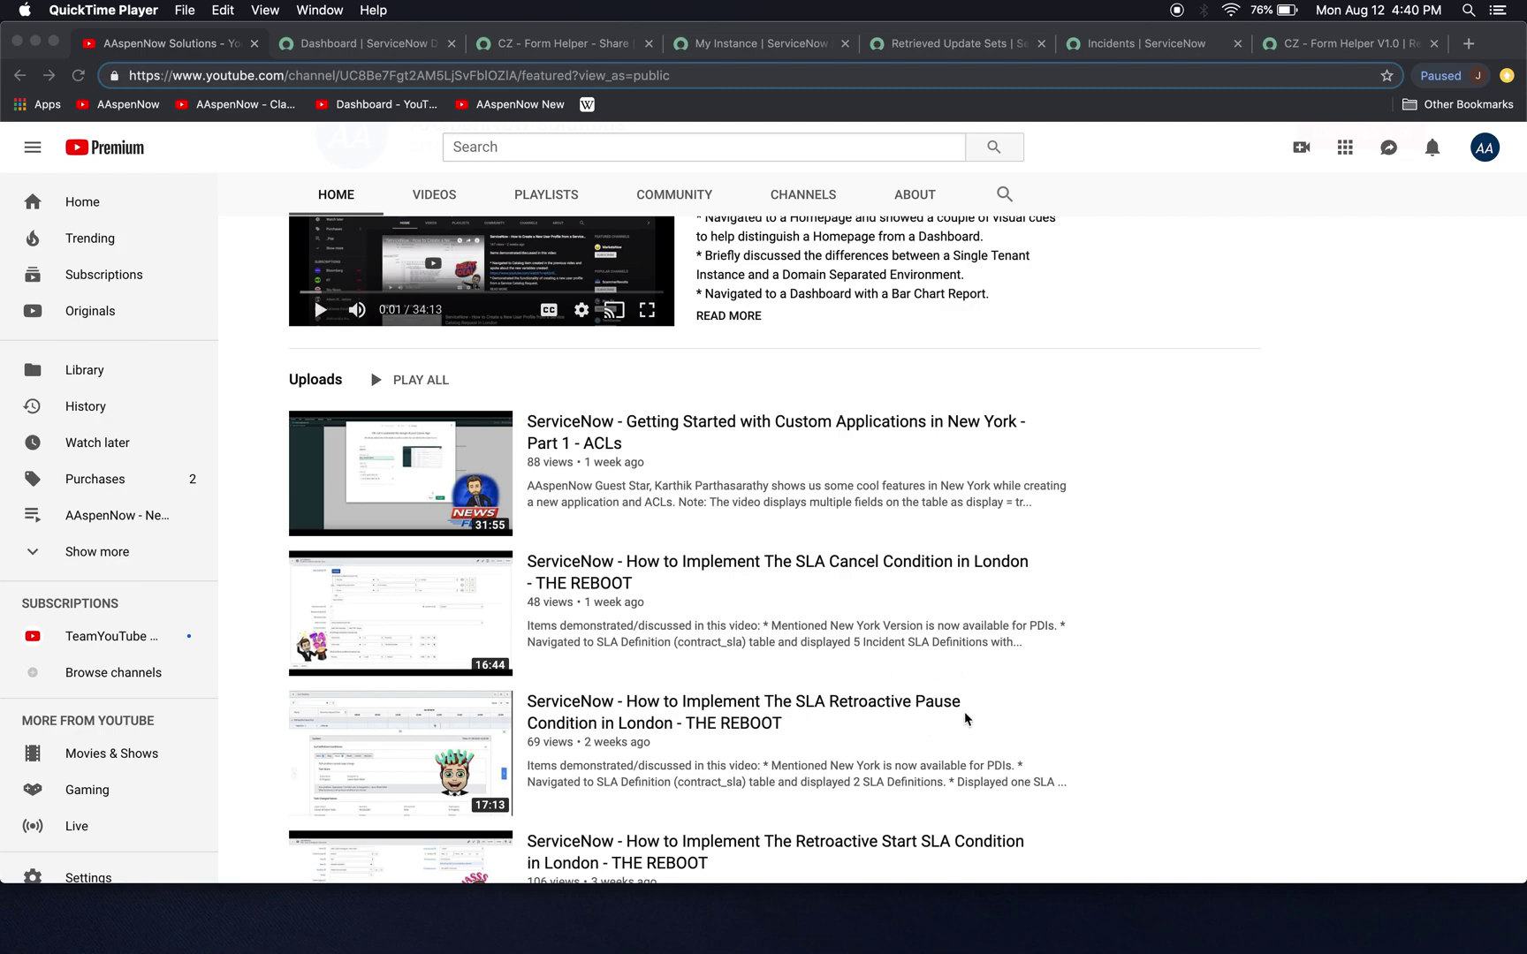
{"action": "scroll", "coordinate": [964, 711], "scroll_direction": "down", "scroll_amount": 1}
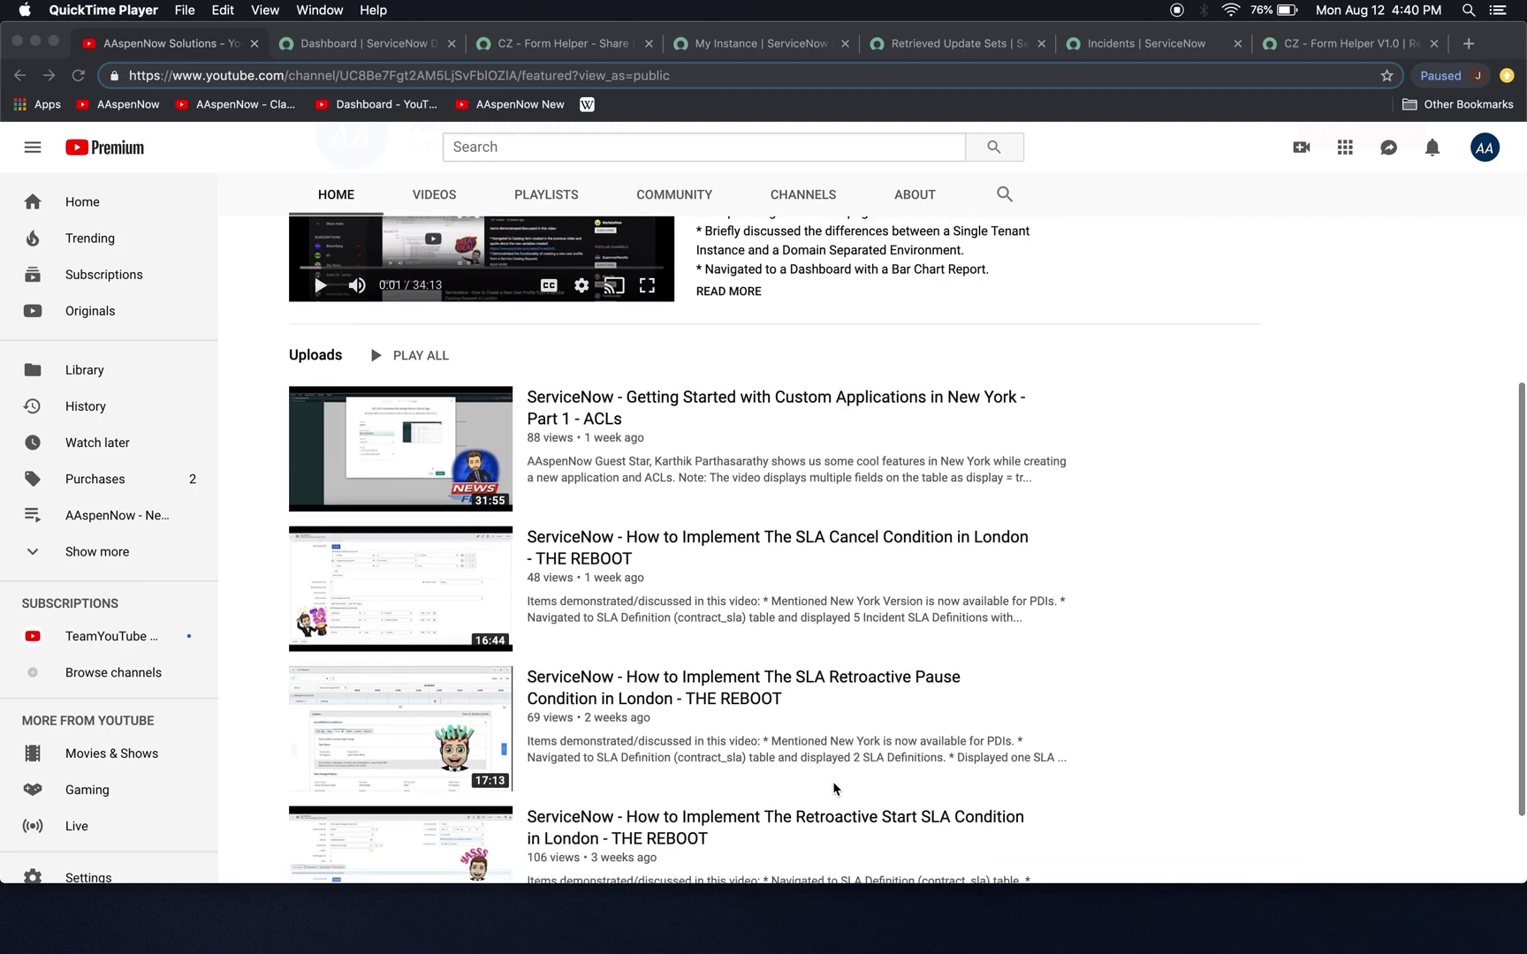
{"action": "scroll", "coordinate": [1046, 764], "scroll_direction": "down", "scroll_amount": 1}
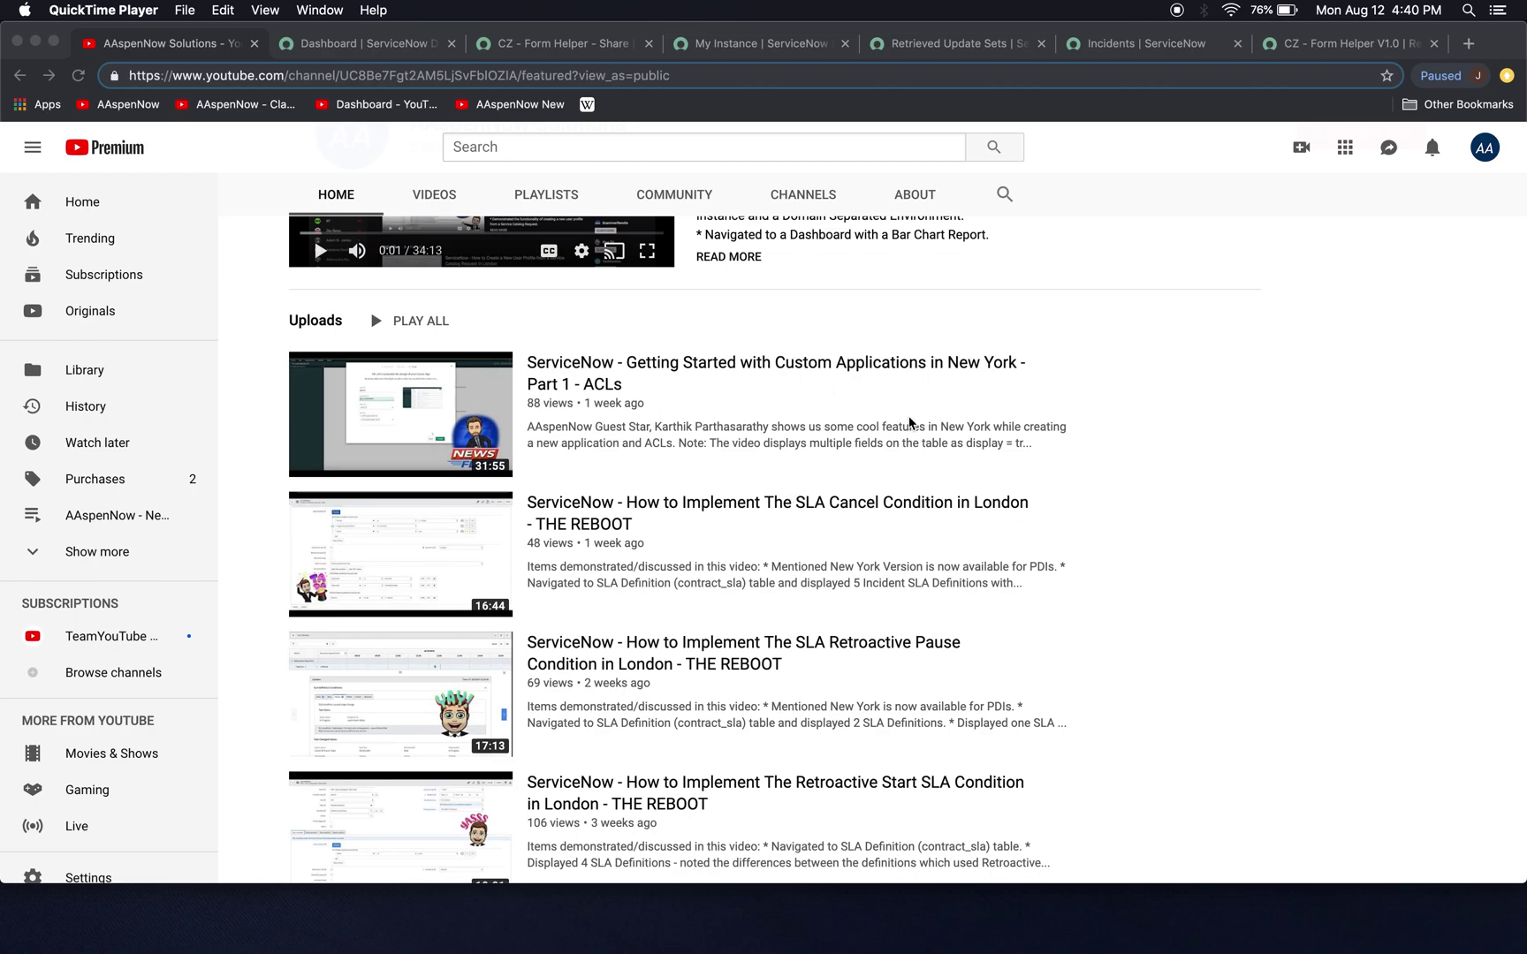
{"action": "scroll", "coordinate": [910, 422], "scroll_direction": "down", "scroll_amount": 2}
{"action": "scroll", "coordinate": [910, 422], "scroll_direction": "up", "scroll_amount": 10}
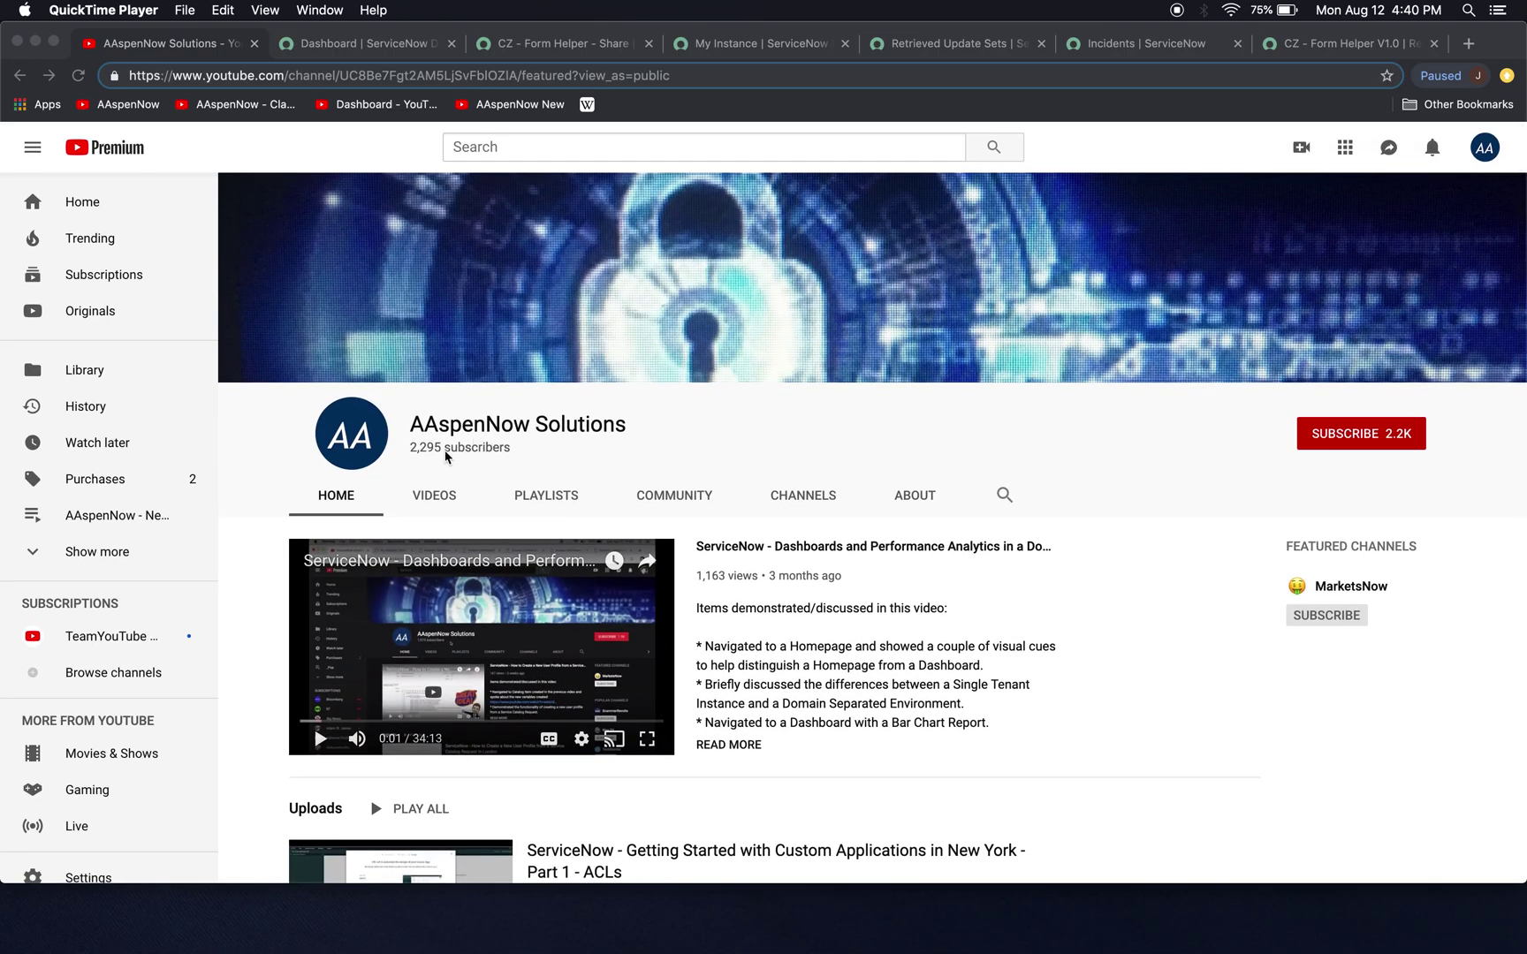
{"action": "left_click", "coordinate": [548, 496]}
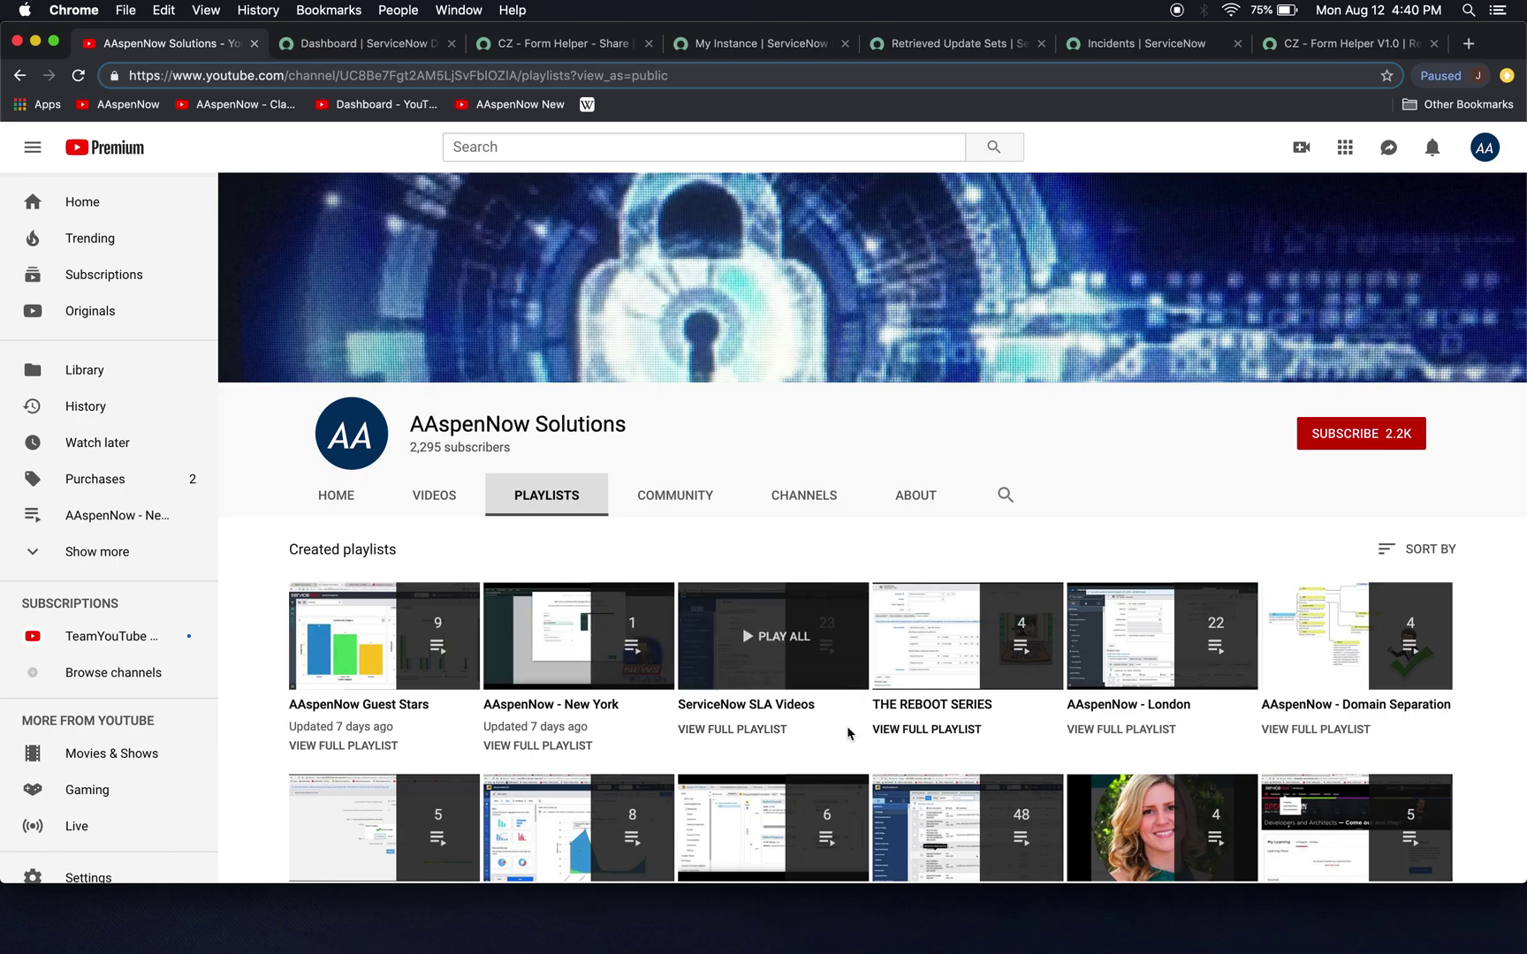
{"action": "scroll", "coordinate": [1022, 718], "scroll_direction": "down", "scroll_amount": 5}
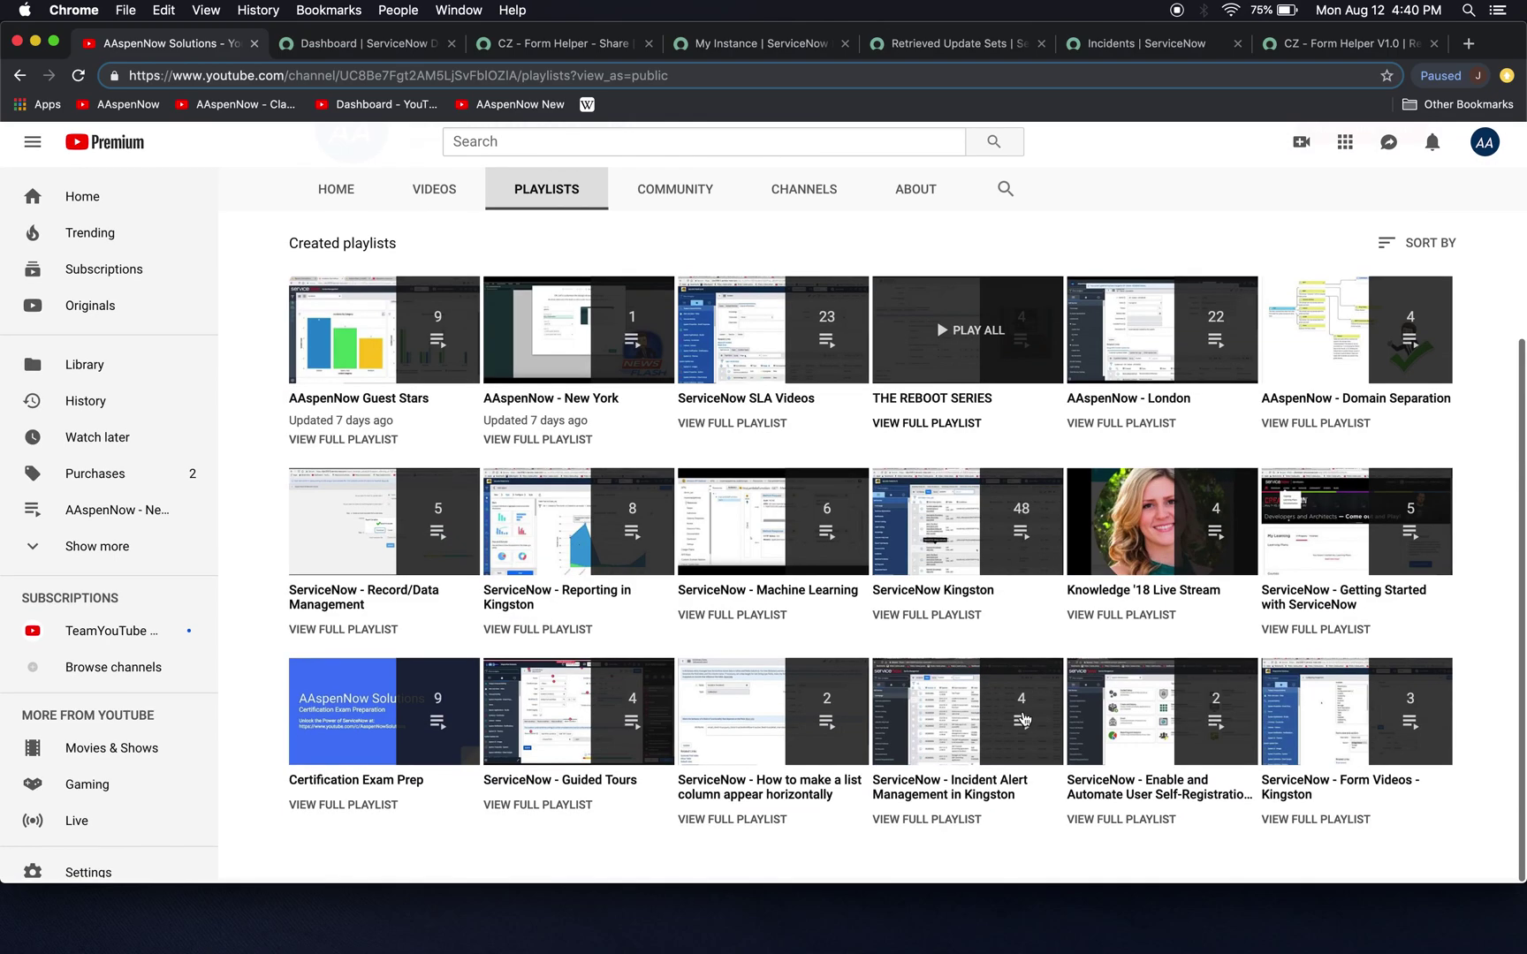
{"action": "scroll", "coordinate": [1022, 717], "scroll_direction": "up", "scroll_amount": 5}
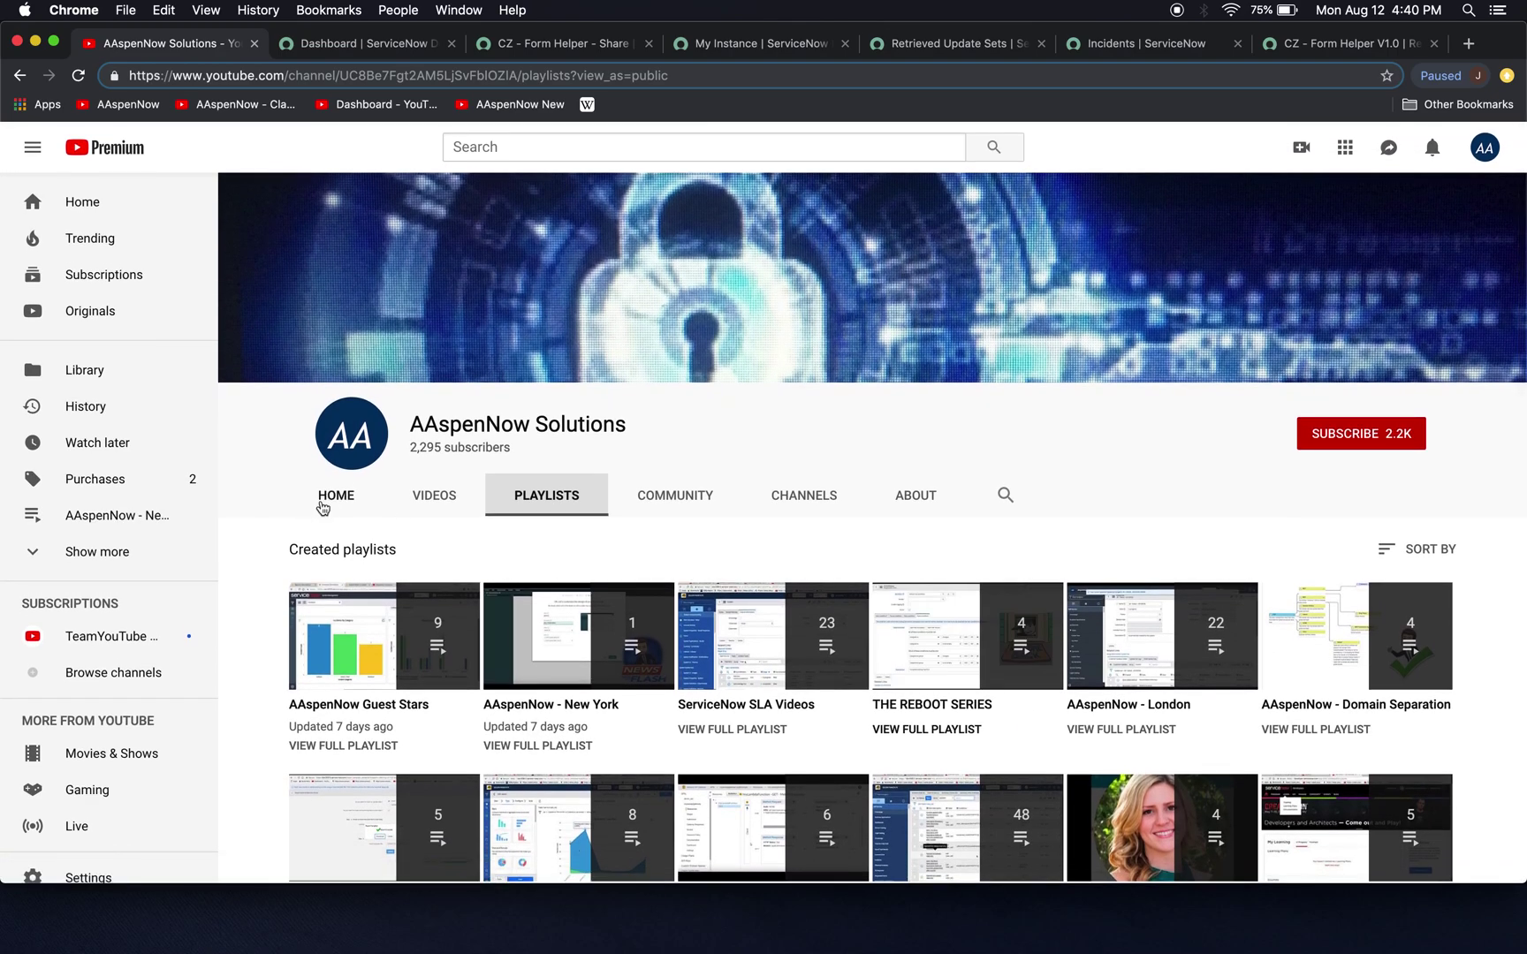
{"action": "left_click", "coordinate": [320, 504]}
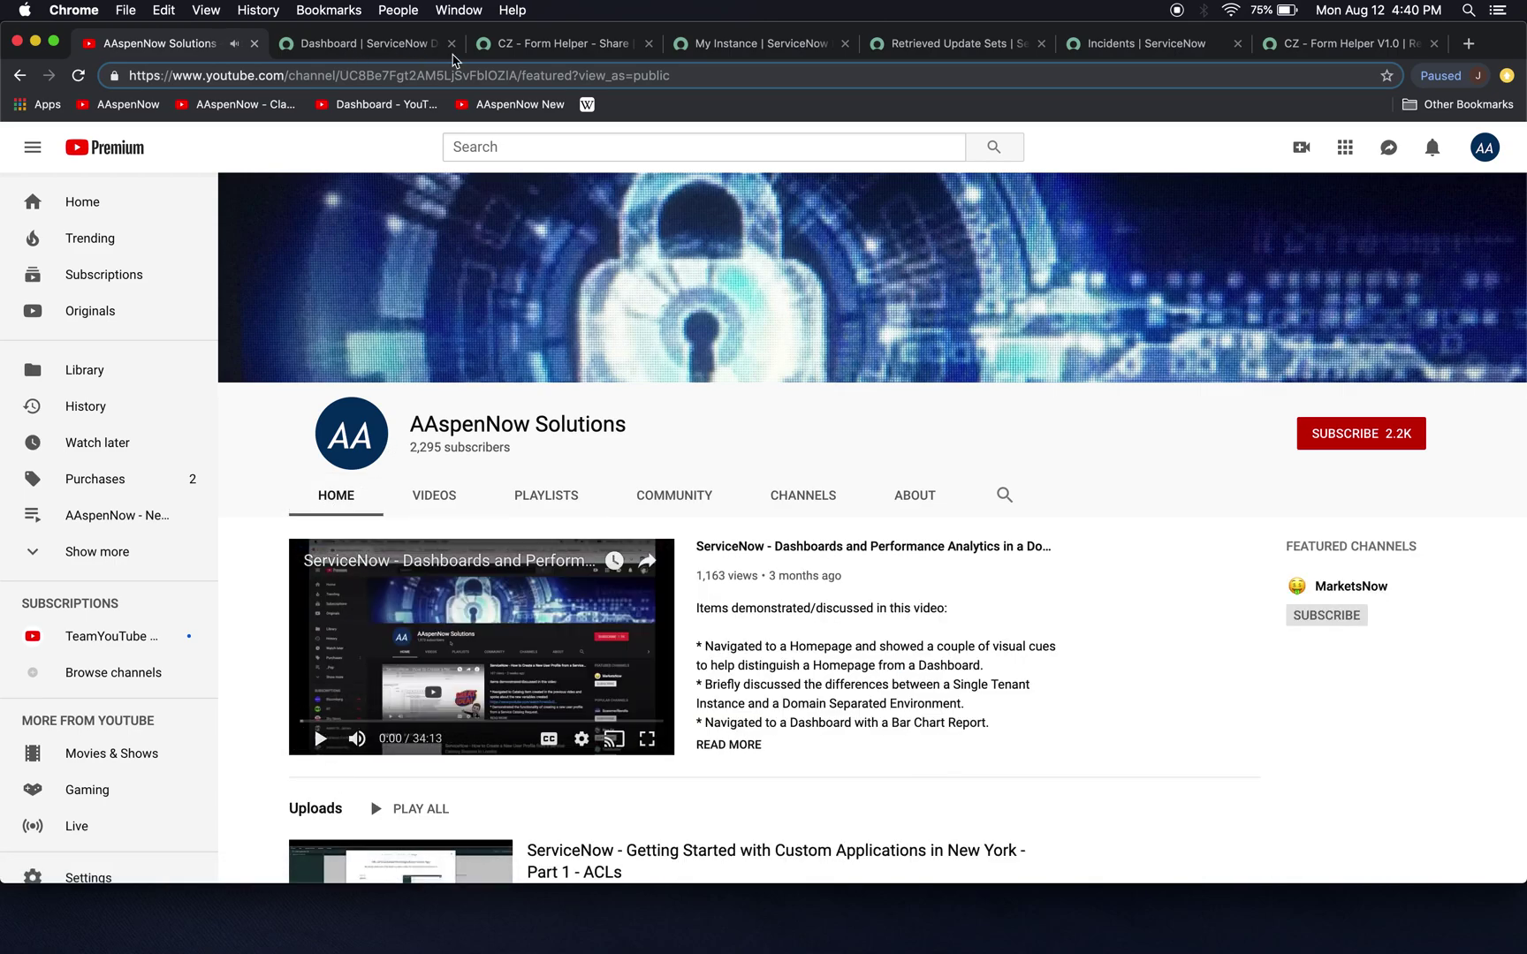
- Open the CZ - Form Helper project from the ServiceNow Developers dashboard, then go to Share home
{"action": "left_click", "coordinate": [322, 39]}
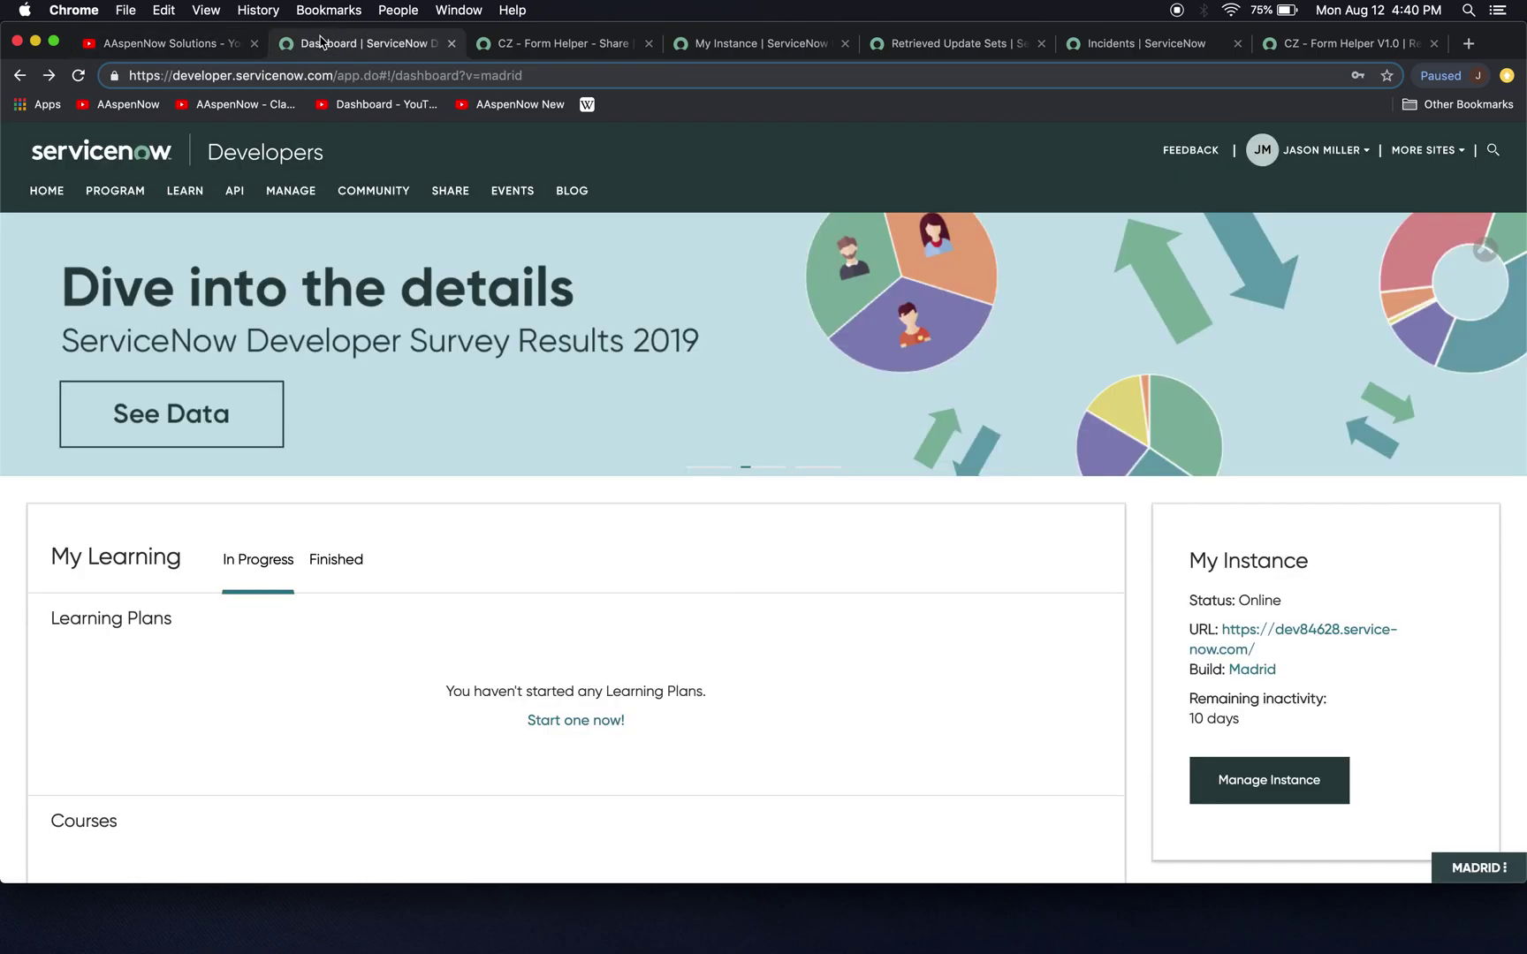
{"action": "left_click", "coordinate": [545, 46]}
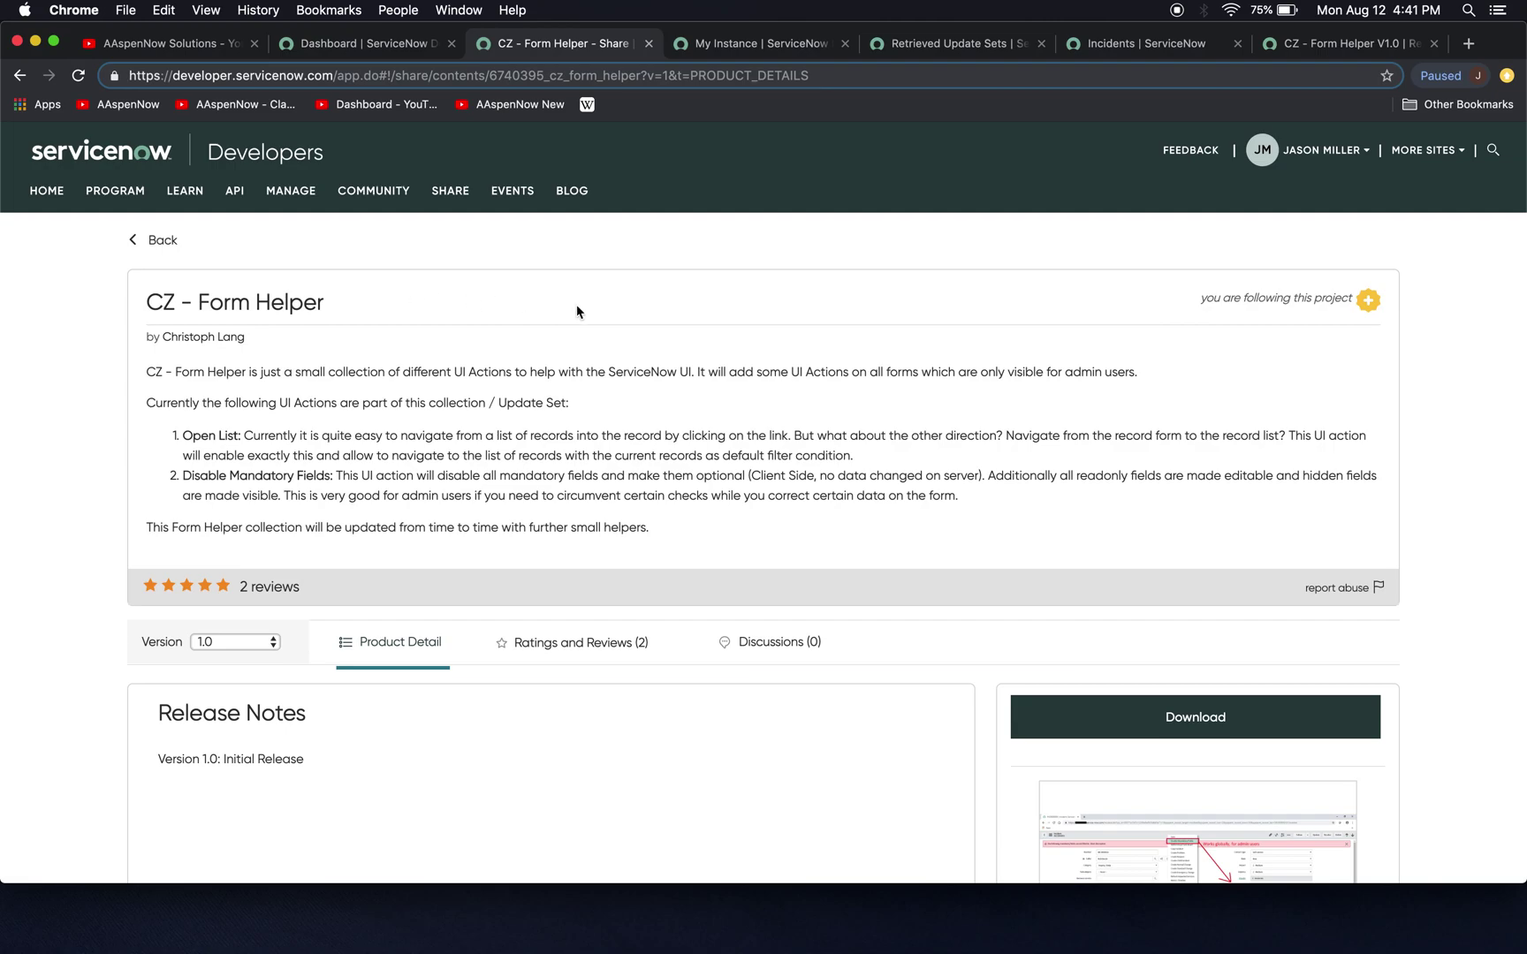
{"action": "scroll", "coordinate": [576, 311], "scroll_direction": "down", "scroll_amount": 5}
{"action": "scroll", "coordinate": [577, 311], "scroll_direction": "up", "scroll_amount": 5}
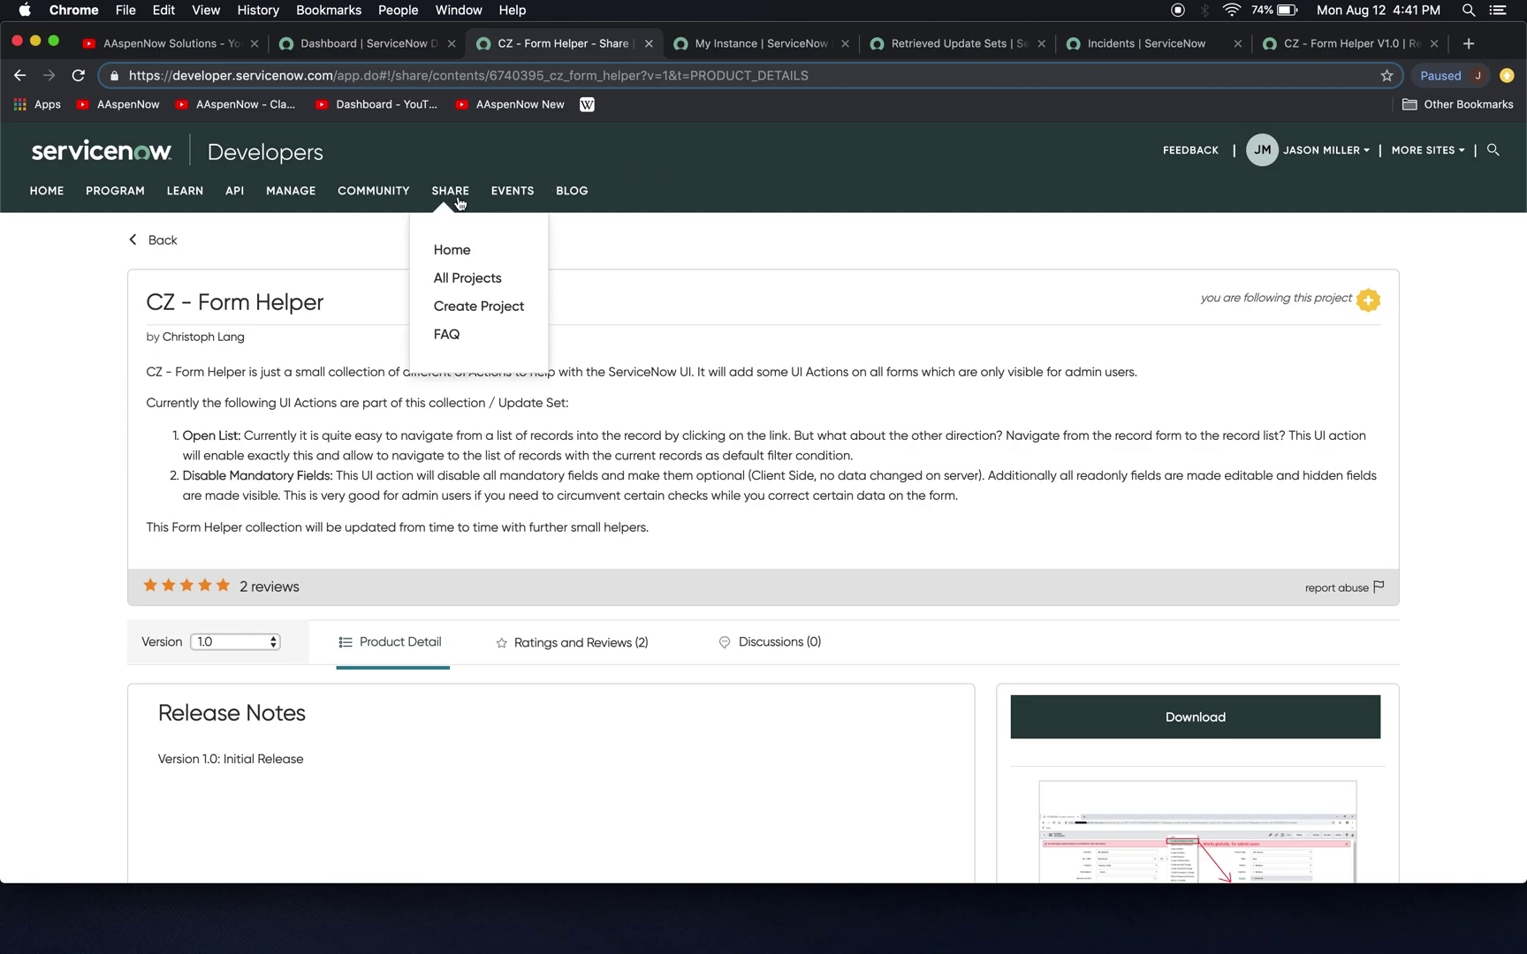
{"action": "mouse_move", "coordinate": [451, 192]}
{"action": "left_click", "coordinate": [445, 248]}
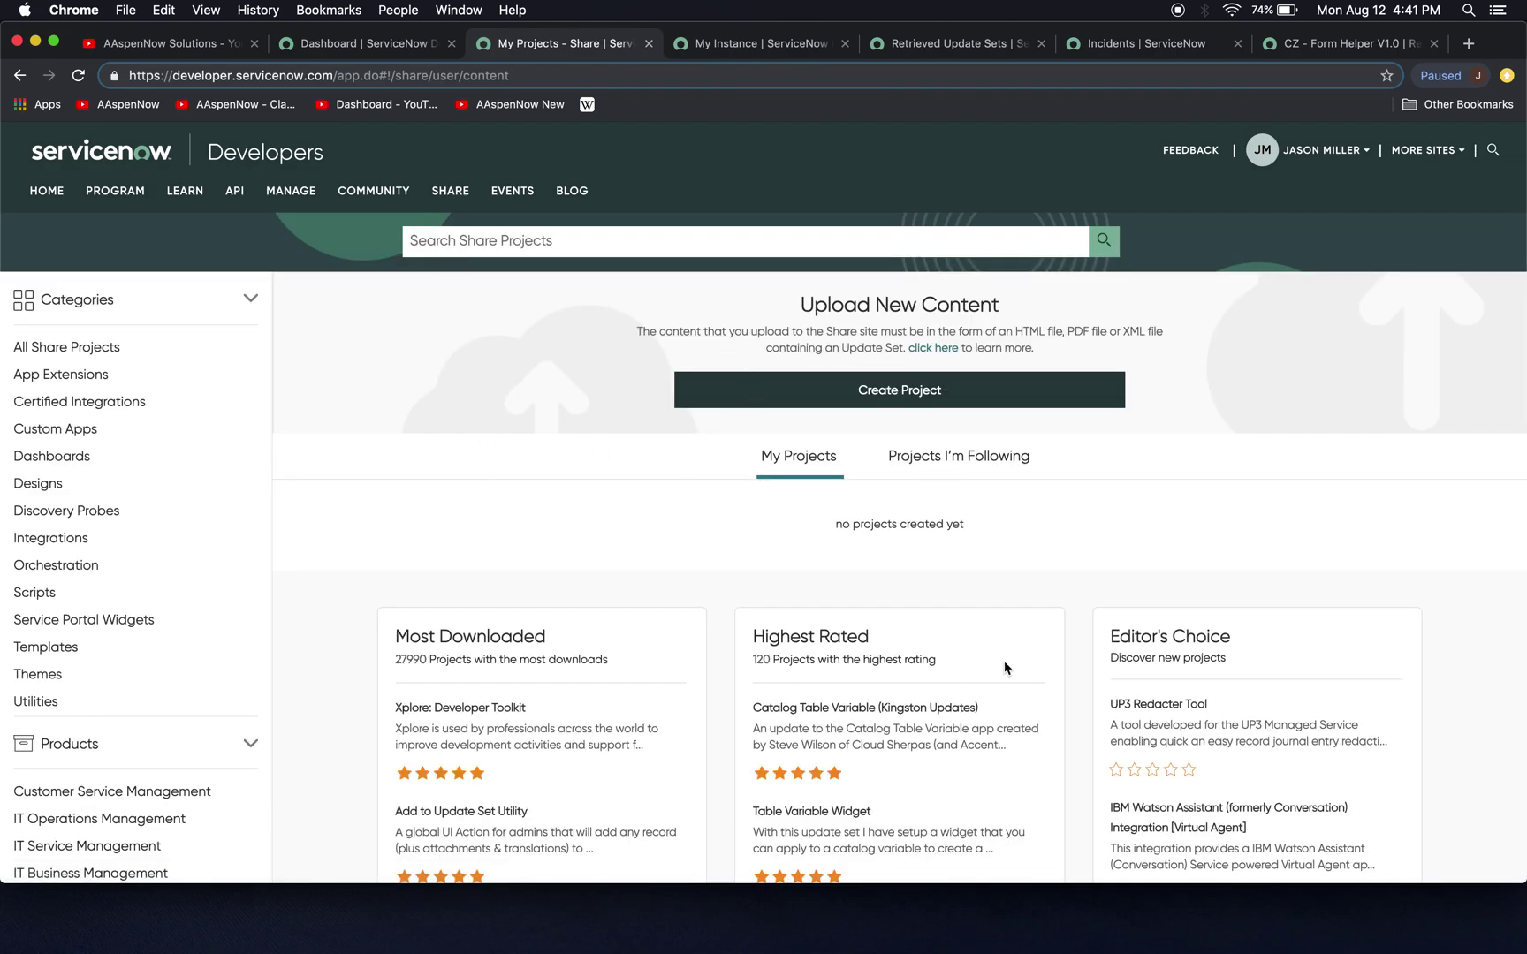
{"action": "scroll", "coordinate": [1005, 668], "scroll_direction": "down", "scroll_amount": 5}
{"action": "scroll", "coordinate": [1005, 668], "scroll_direction": "up", "scroll_amount": 5}
{"action": "scroll", "coordinate": [730, 707], "scroll_direction": "down", "scroll_amount": 3}
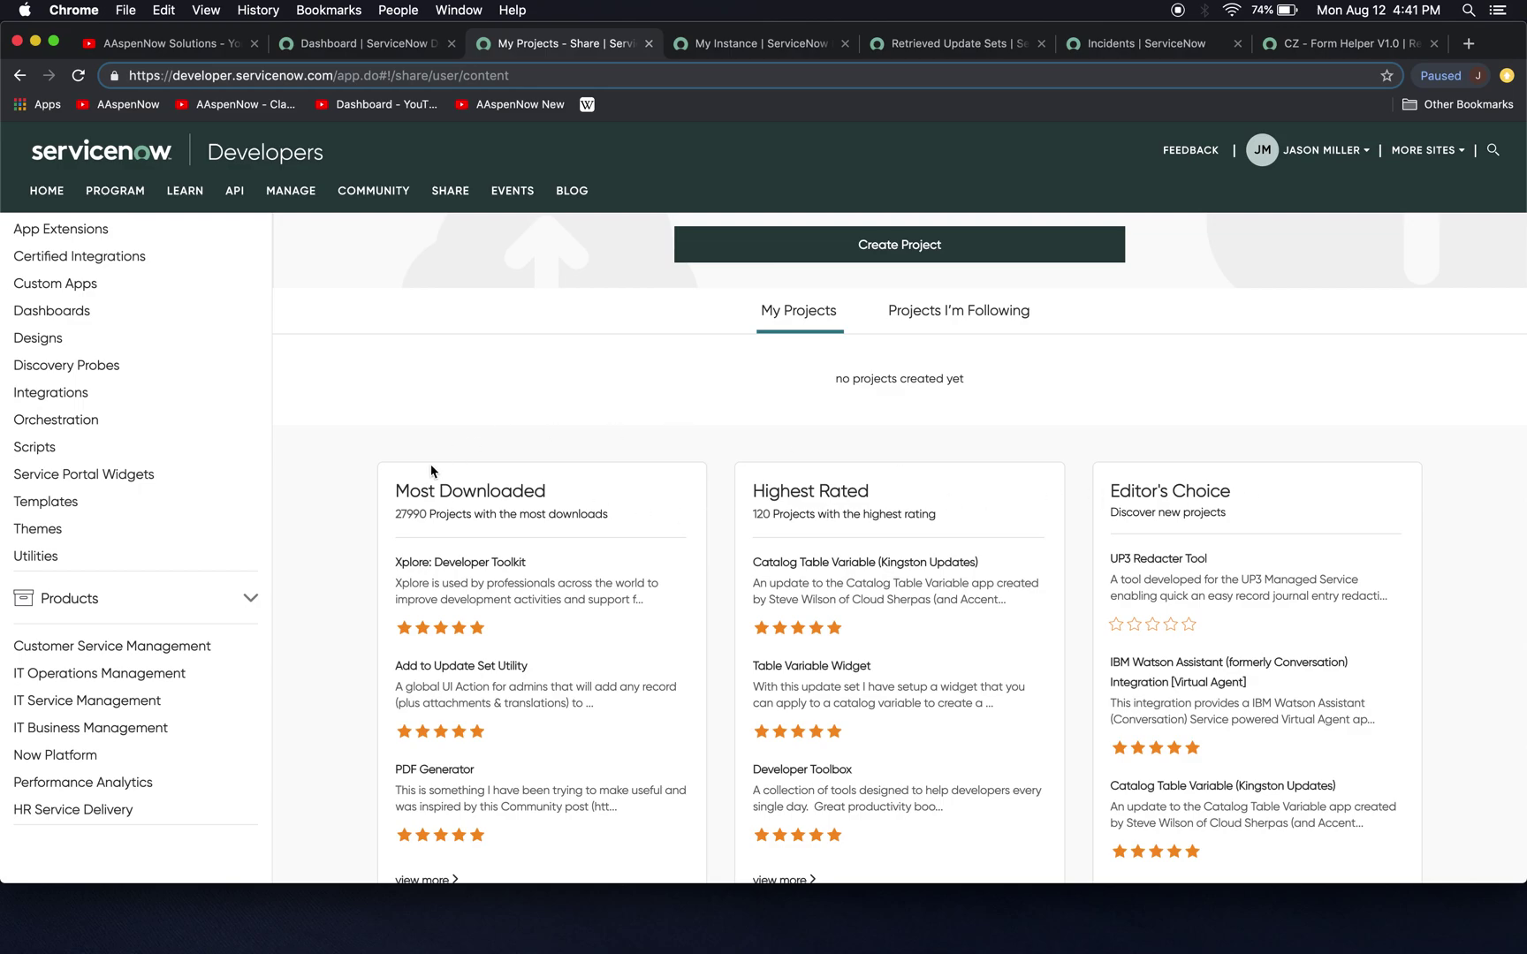
{"action": "scroll", "coordinate": [631, 428], "scroll_direction": "up", "scroll_amount": 1}
{"action": "scroll", "coordinate": [631, 429], "scroll_direction": "up", "scroll_amount": 2}
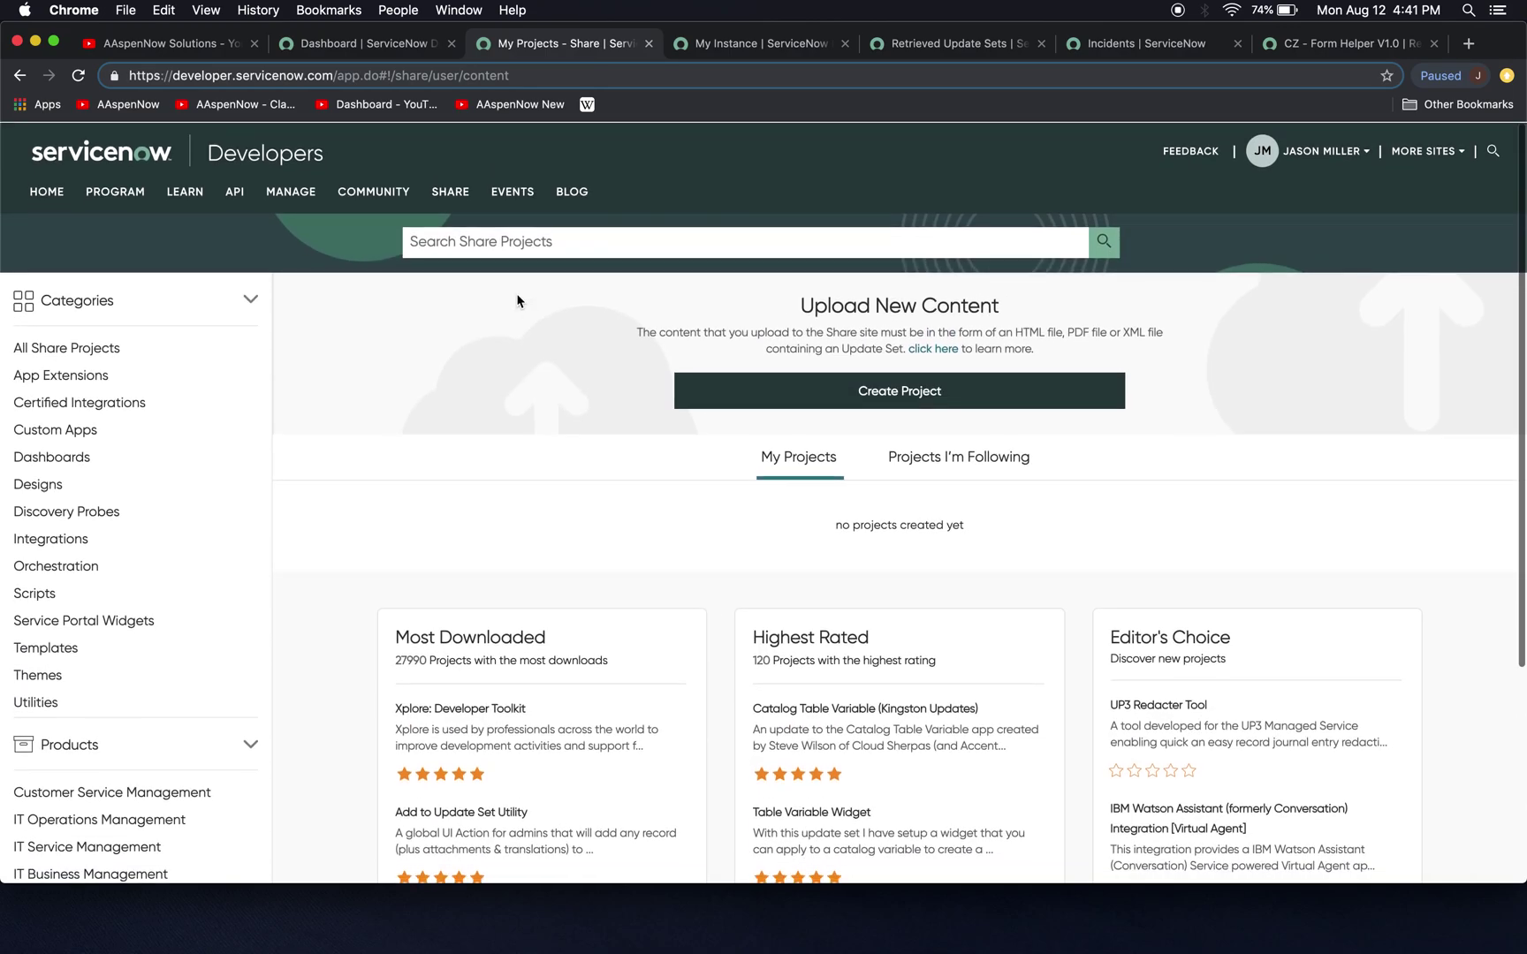
{"action": "left_click", "coordinate": [468, 239]}
{"action": "type", "text": "form hl"}
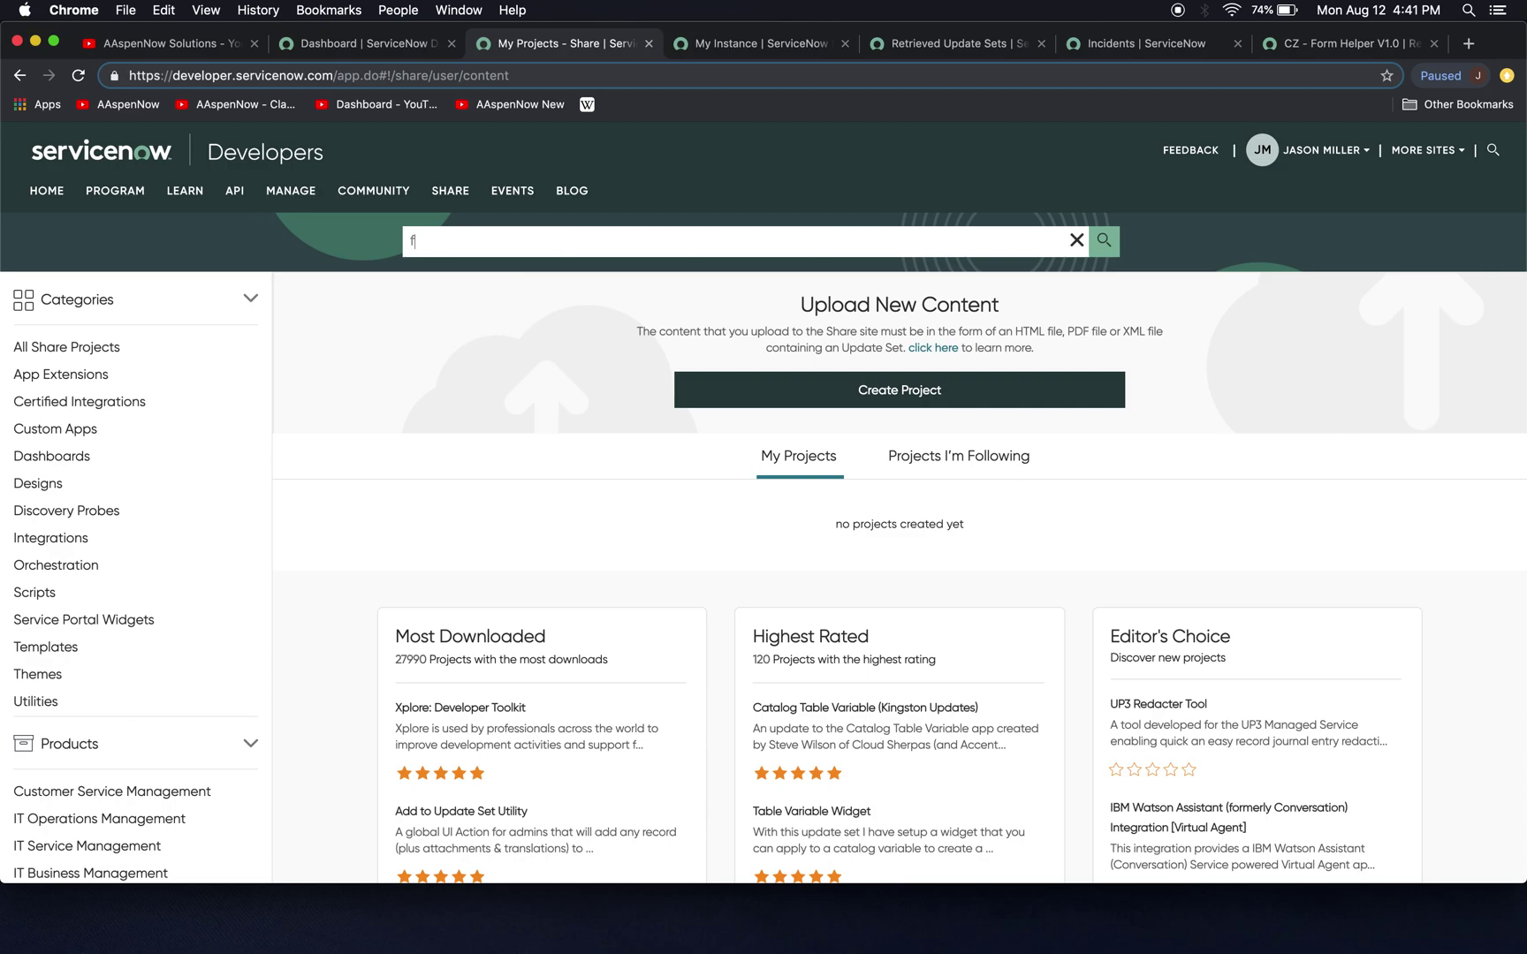
{"action": "key", "text": "BackSpace"}
{"action": "key", "text": "BackSpace"}
{"action": "key", "text": "BackSpace"}
{"action": "key", "text": "BackSpace"}
{"action": "key", "text": "BackSpace"}
{"action": "key", "text": "BackSpace"}
{"action": "type", "text": "cz"}
{"action": "key", "text": "Return"}
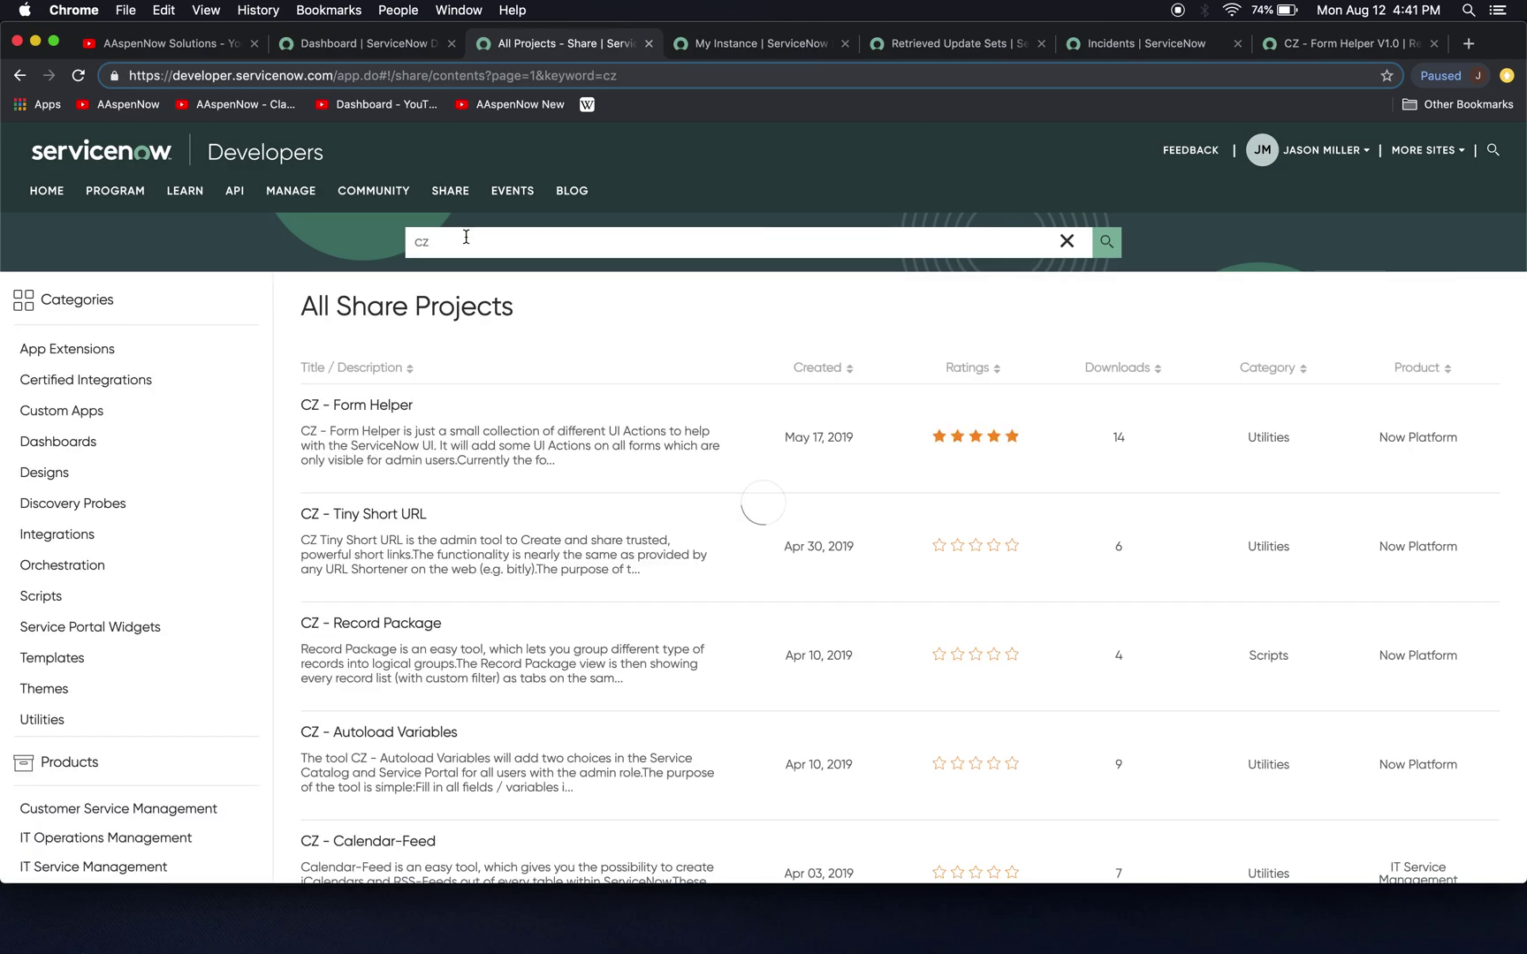
{"action": "scroll", "coordinate": [606, 593], "scroll_direction": "down", "scroll_amount": 3}
{"action": "scroll", "coordinate": [605, 589], "scroll_direction": "up", "scroll_amount": 3}
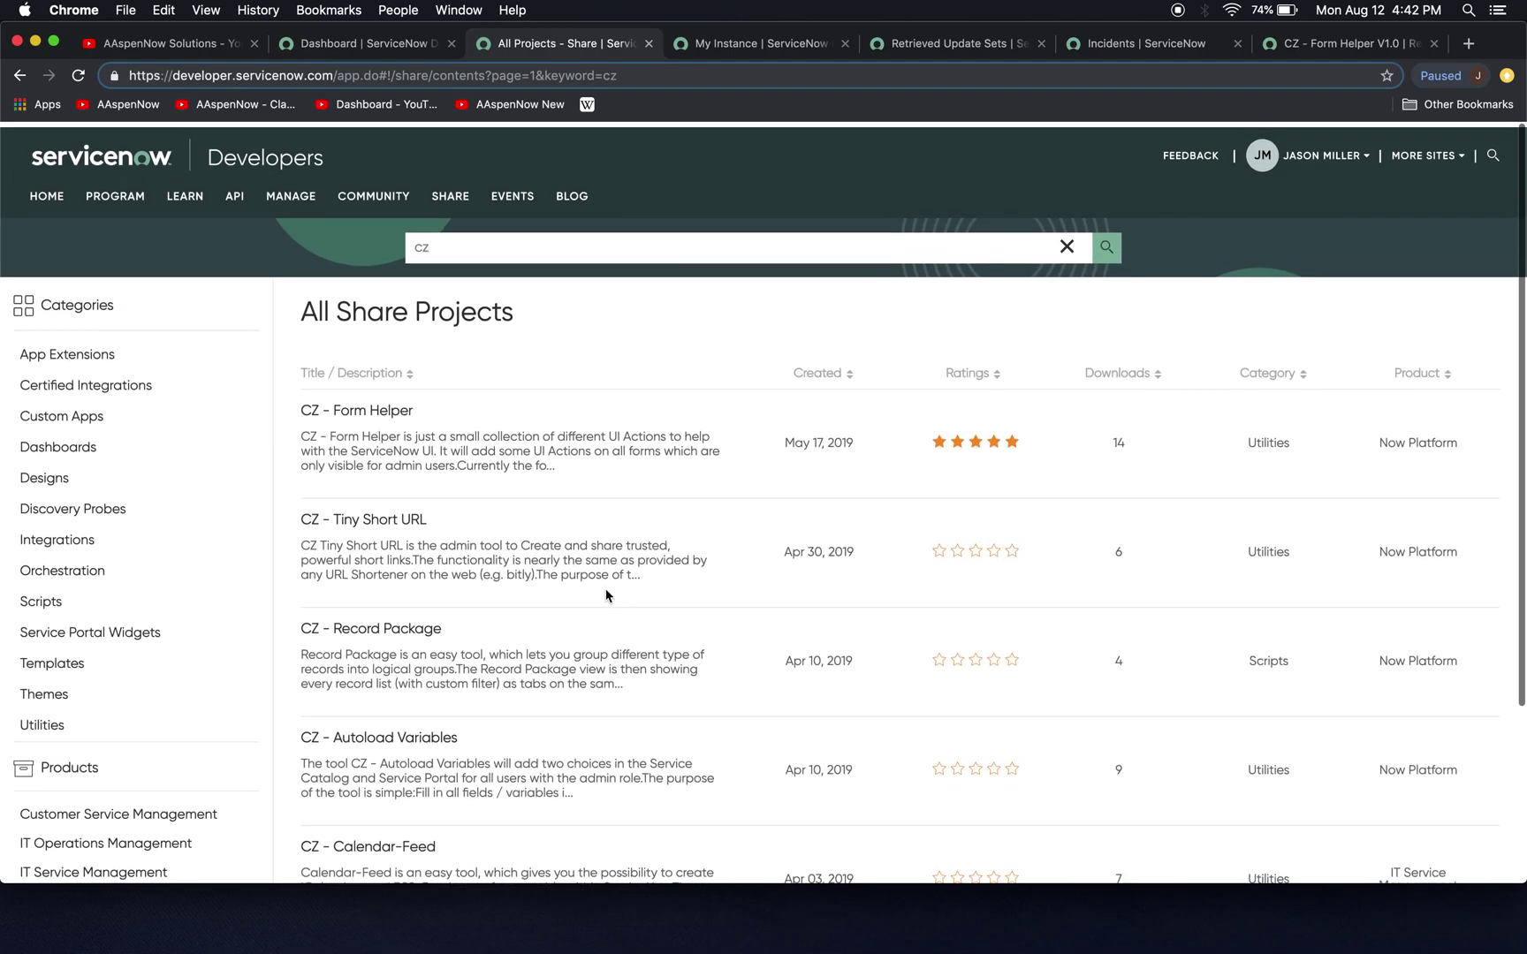
{"action": "left_click", "coordinate": [351, 405]}
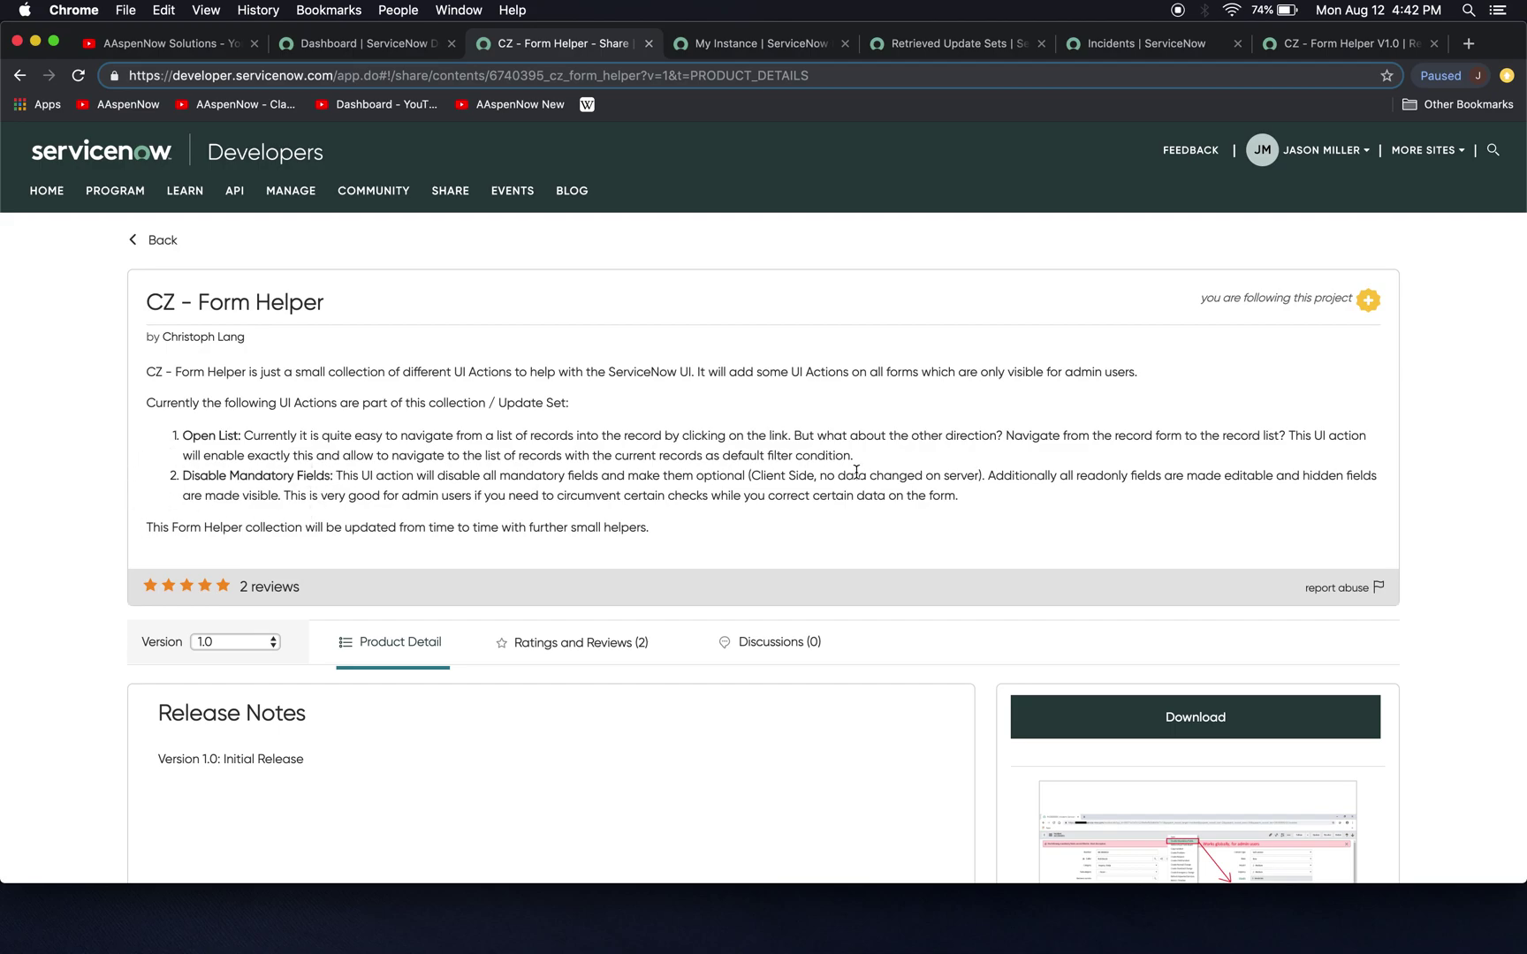
{"action": "scroll", "coordinate": [856, 478], "scroll_direction": "down", "scroll_amount": 2}
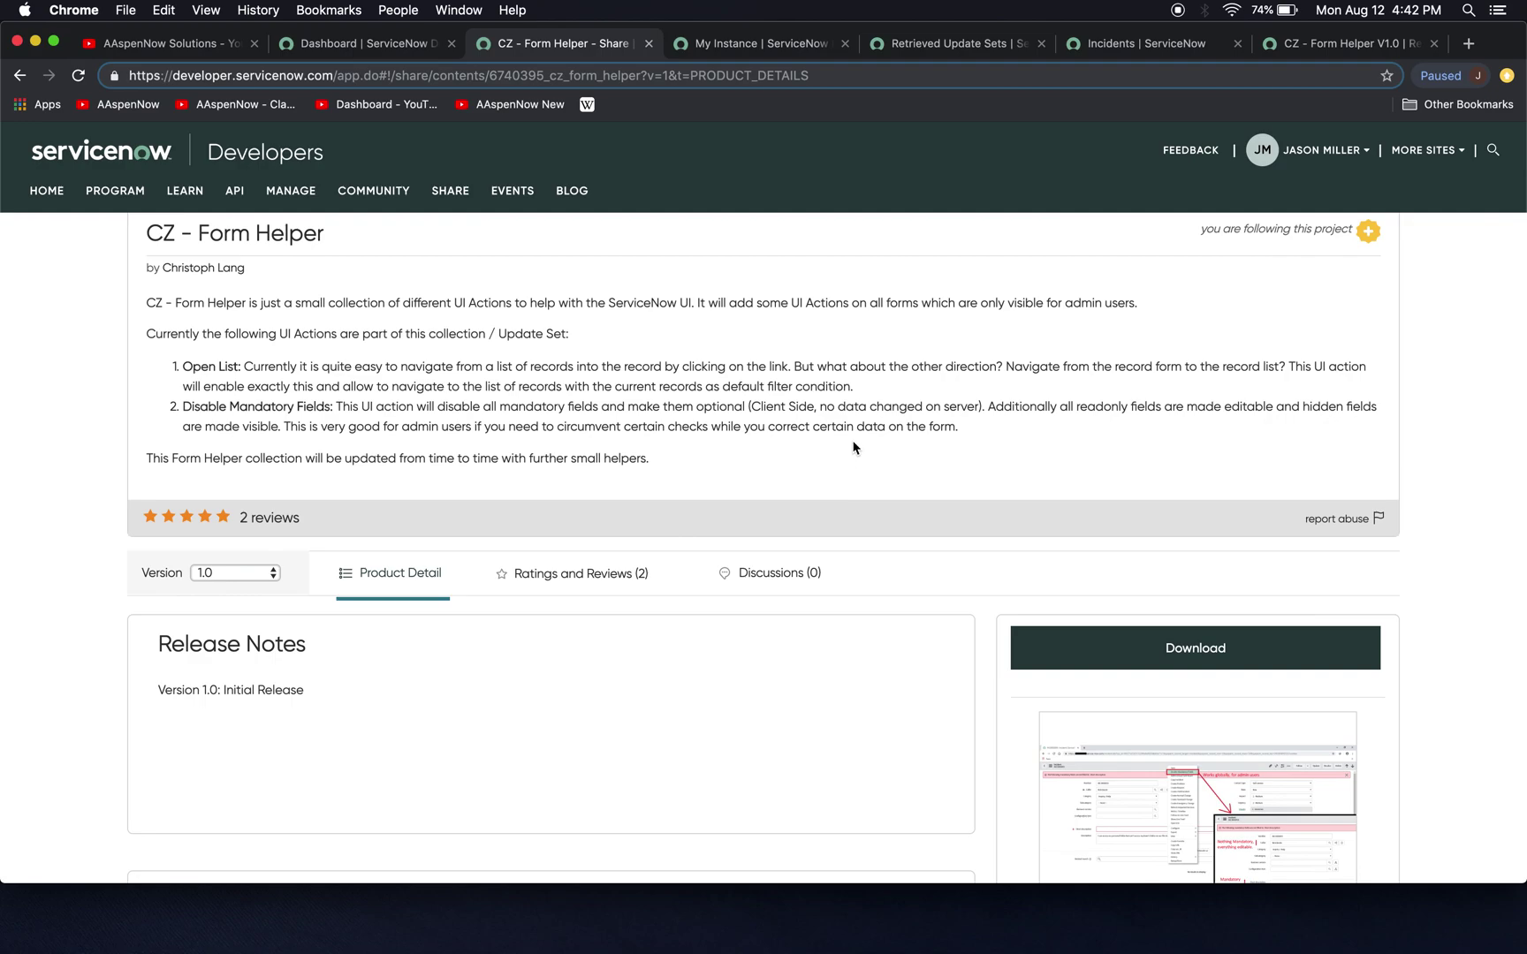
- Download the CZ - Form Helper update set XML and switch to the instance's Retrieved Update Sets list
{"action": "scroll", "coordinate": [942, 607], "scroll_direction": "down", "scroll_amount": 3}
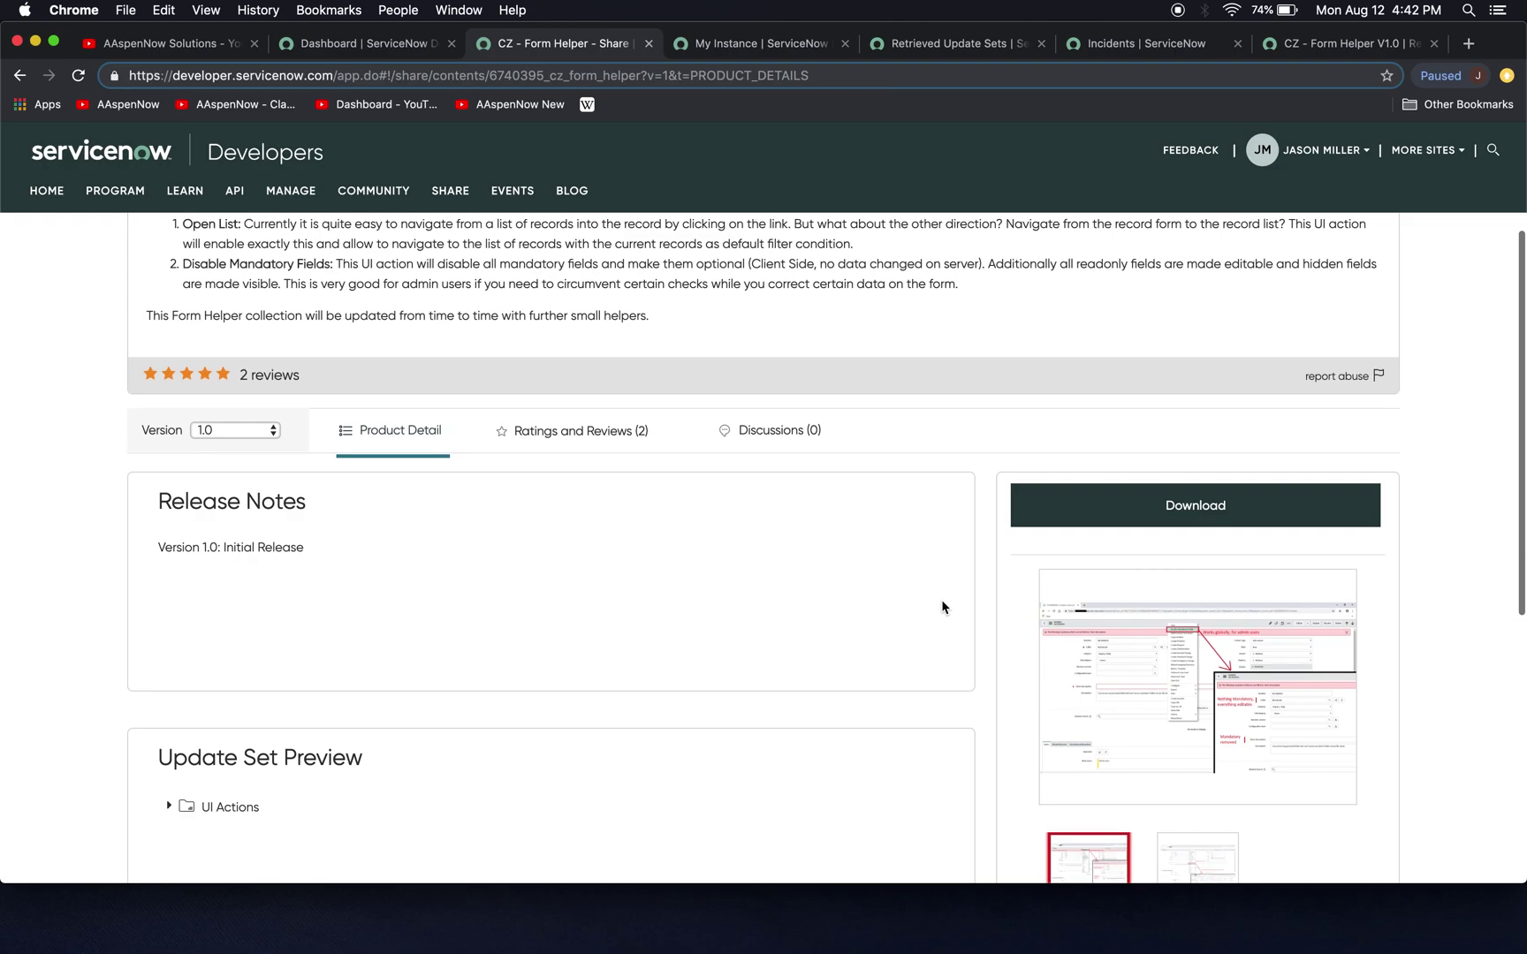
{"action": "left_click", "coordinate": [1141, 500]}
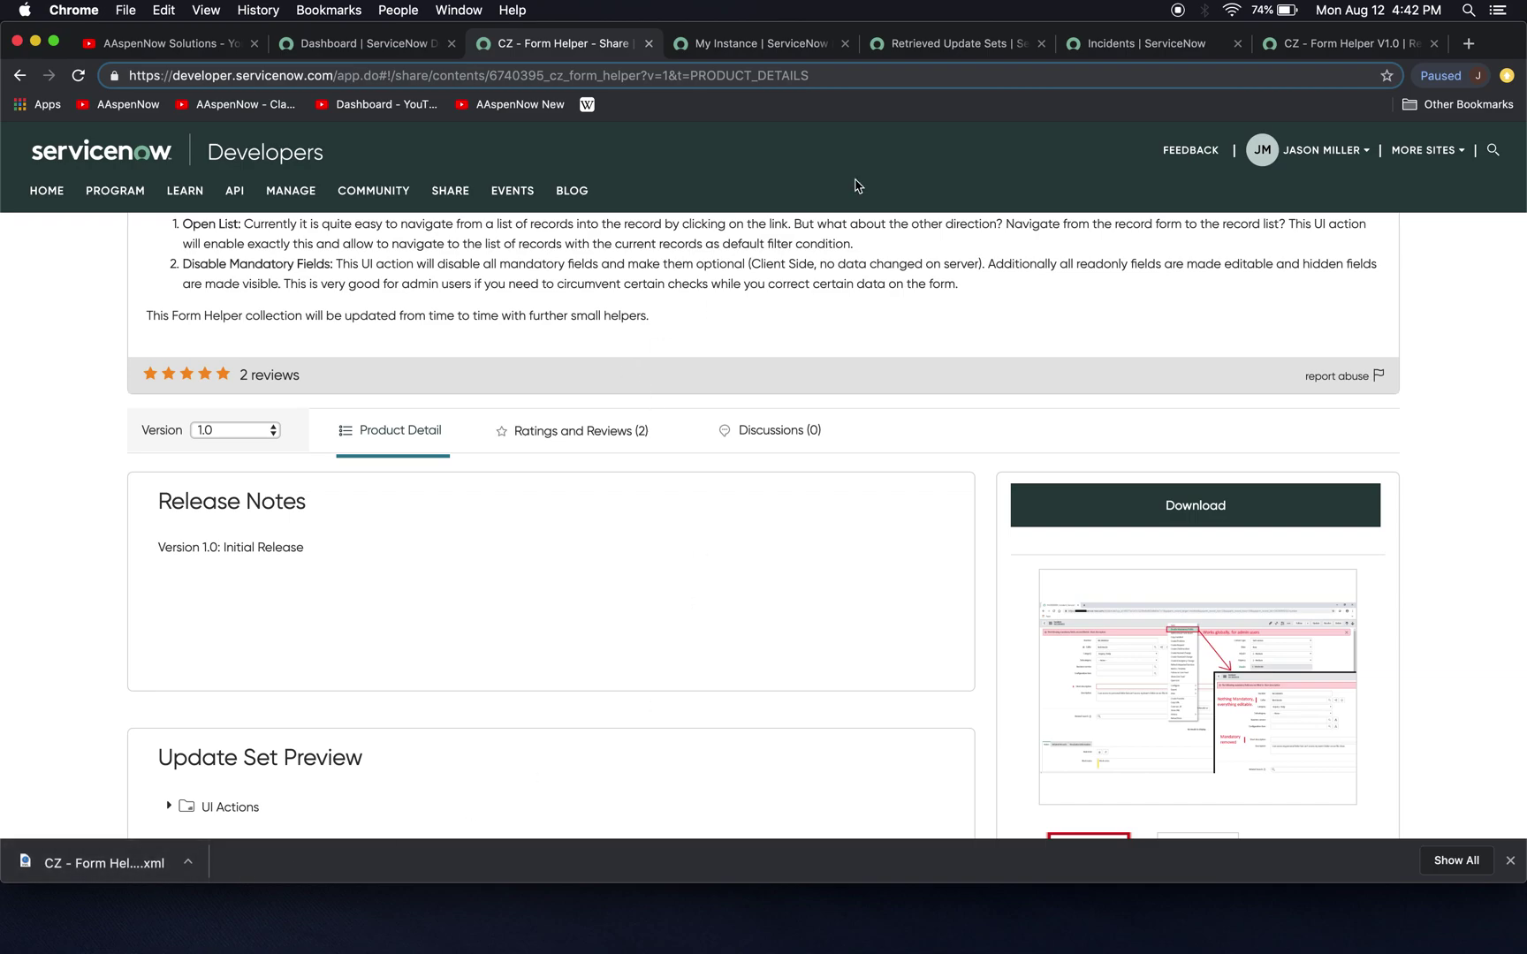
{"action": "left_click", "coordinate": [935, 49]}
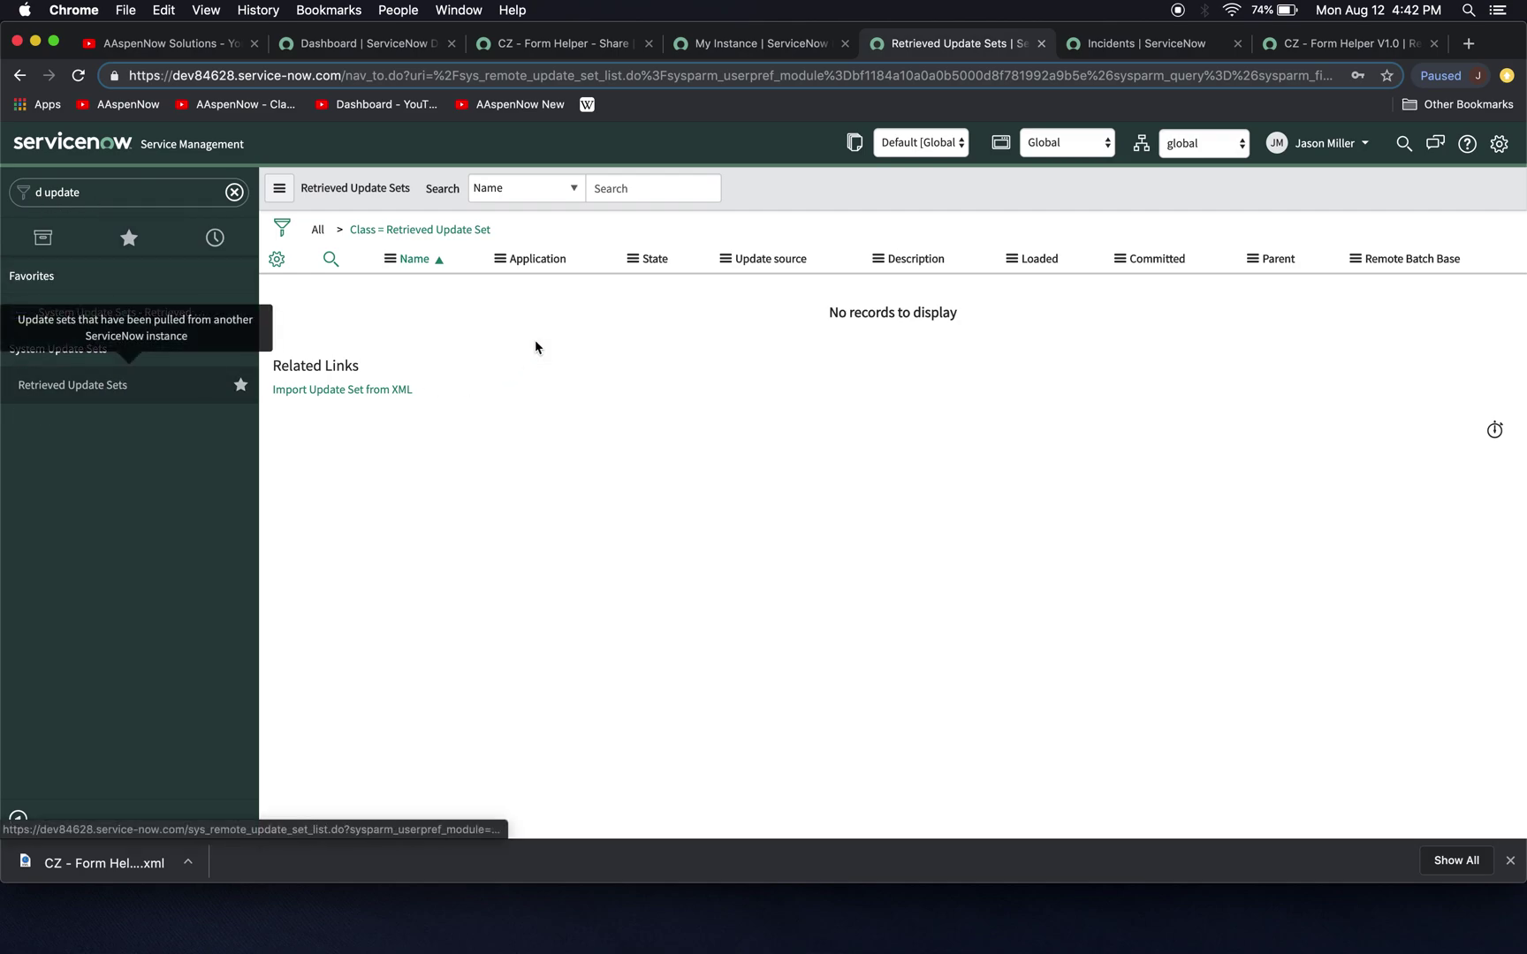
- Filter the navigator by 'update', reopen Retrieved Update Sets, and choose Import Update Set from XML
{"action": "left_click", "coordinate": [99, 402], "text": "super"}
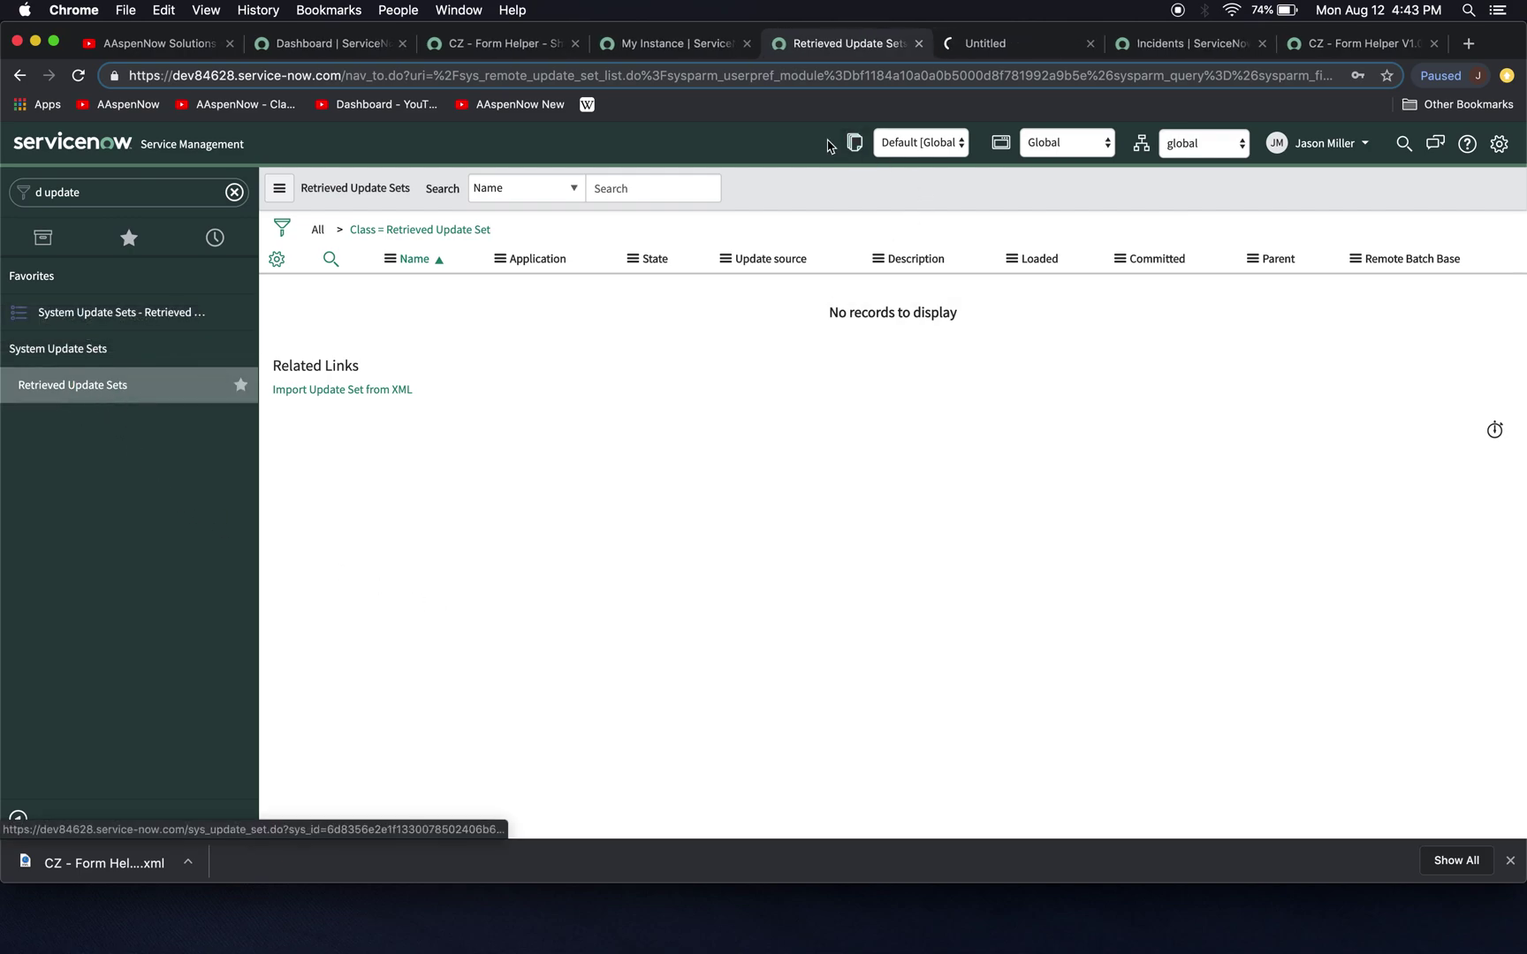
{"action": "left_click", "coordinate": [975, 53]}
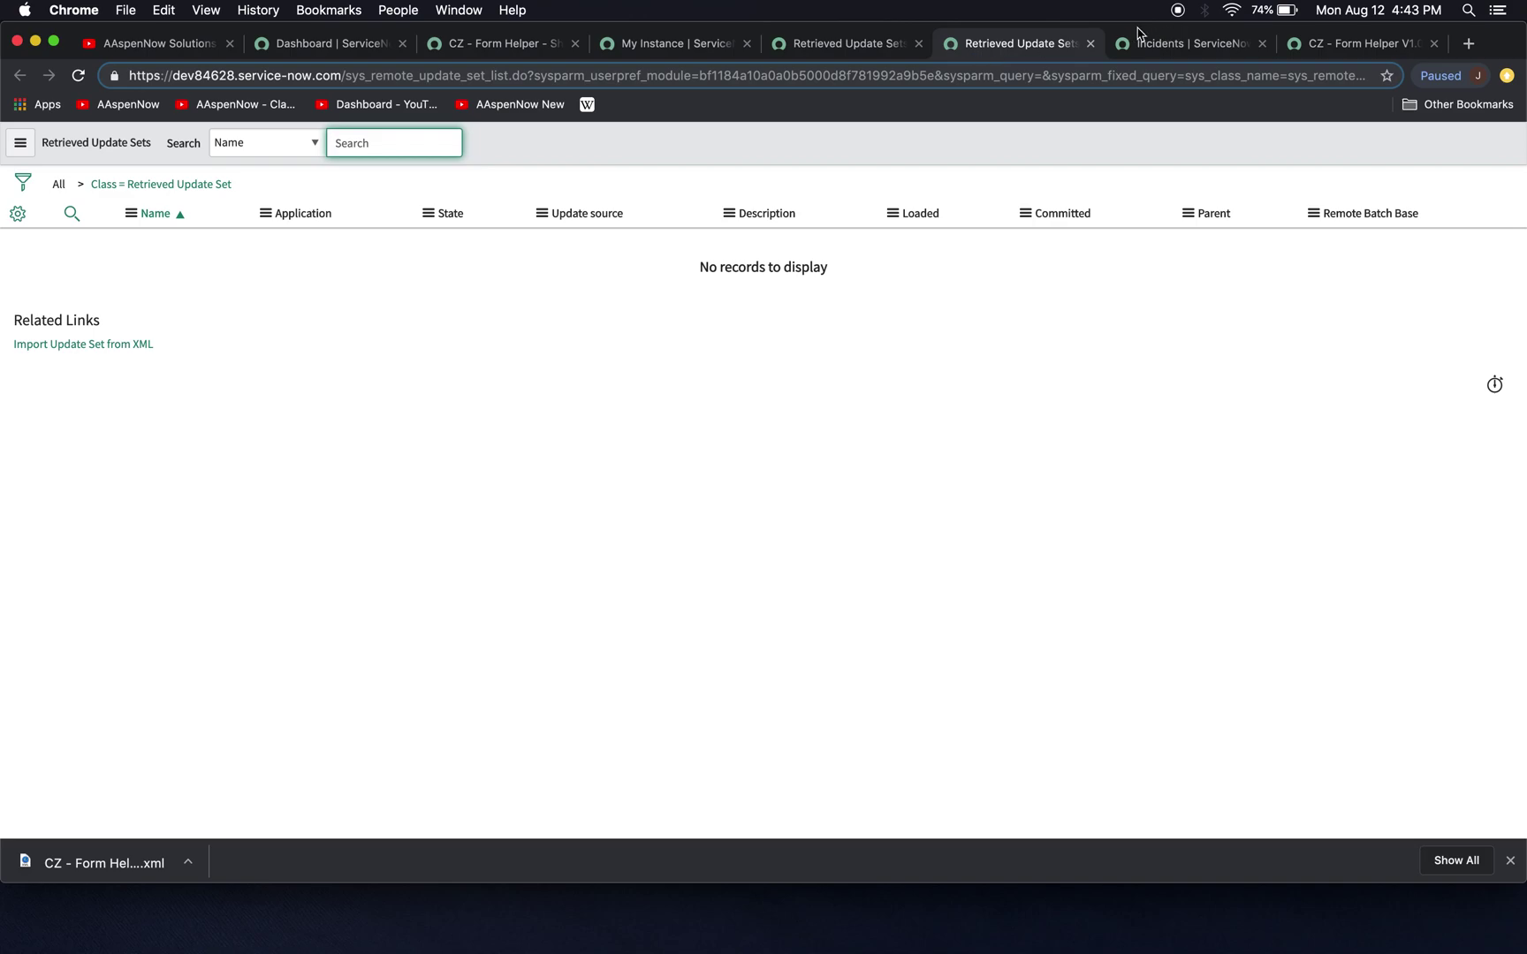
{"action": "left_click", "coordinate": [1090, 44]}
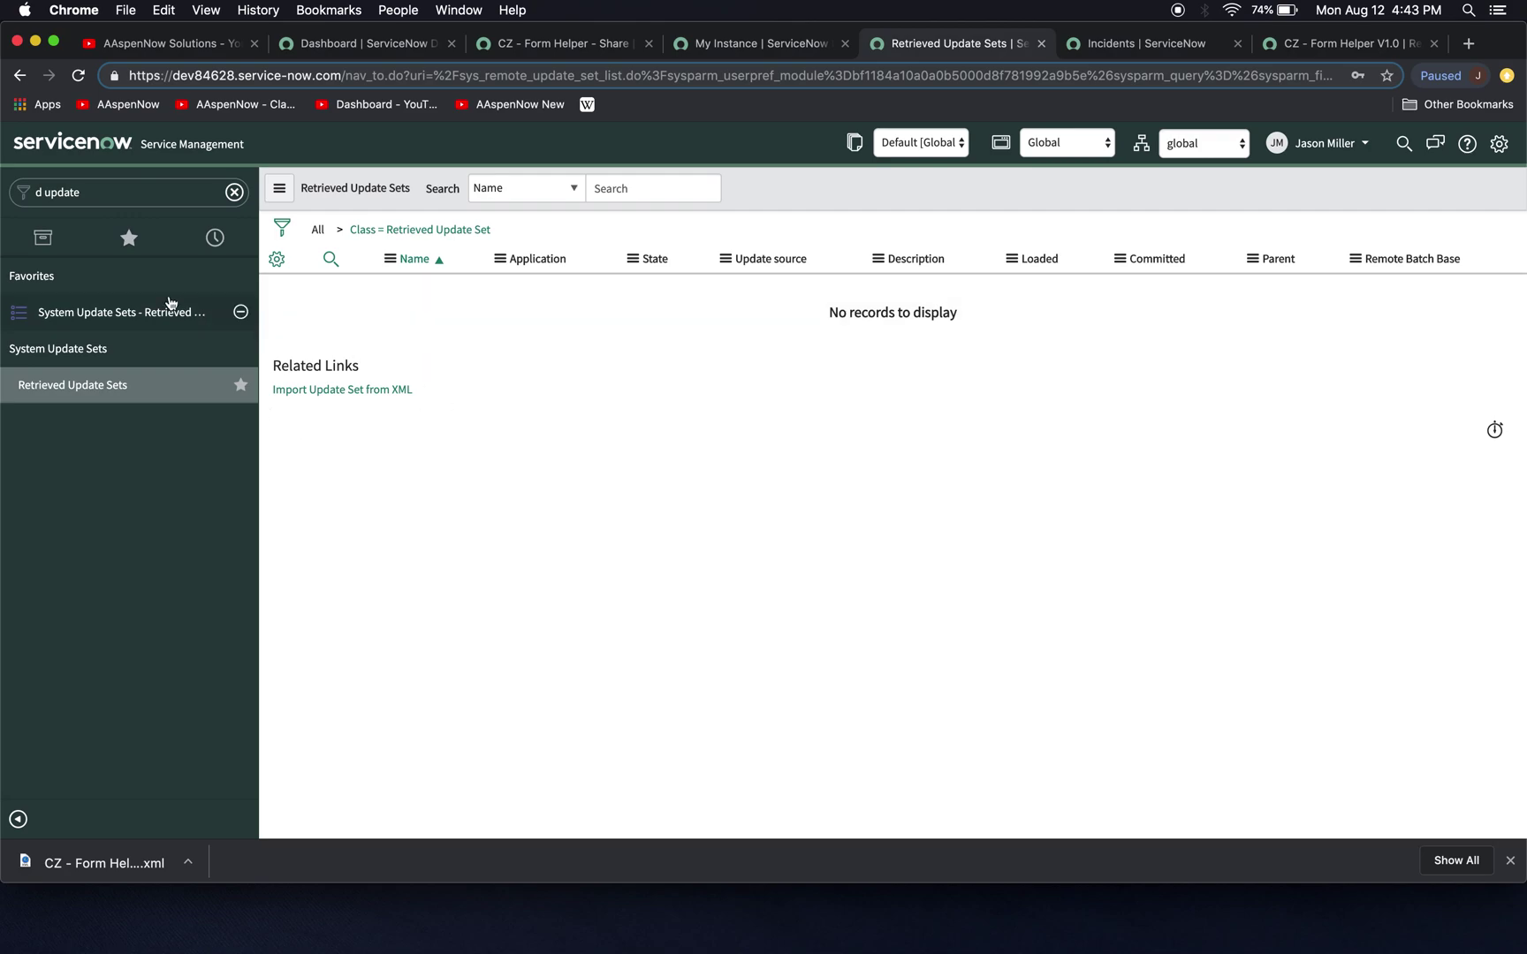
{"action": "left_click", "coordinate": [100, 192]}
{"action": "type", "text": "update"}
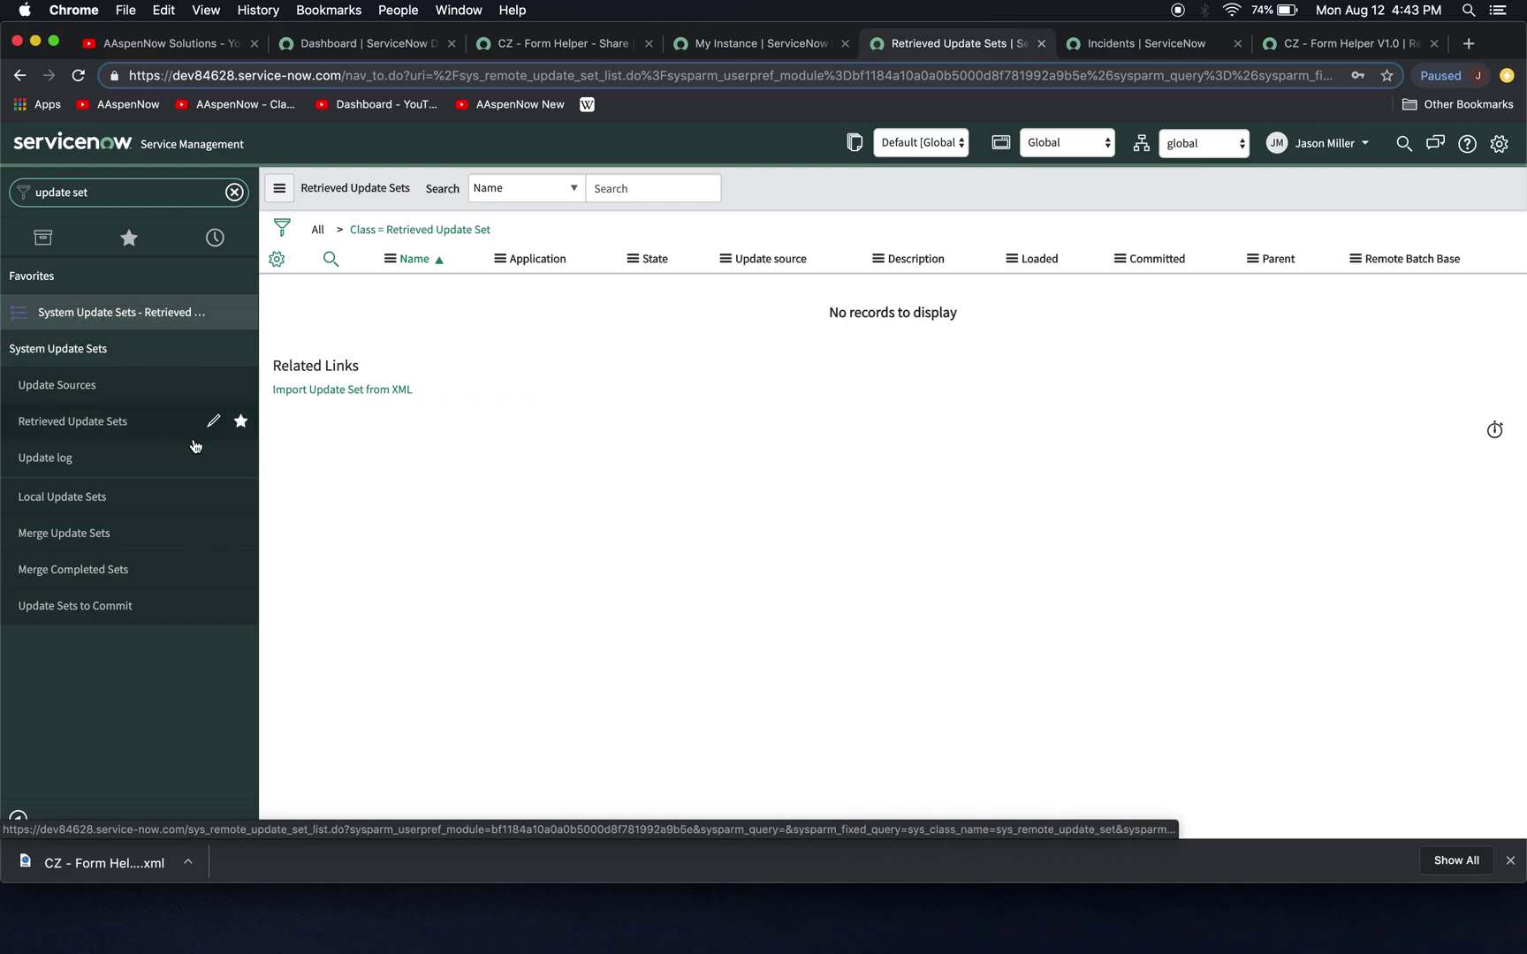
{"action": "left_click", "coordinate": [135, 439]}
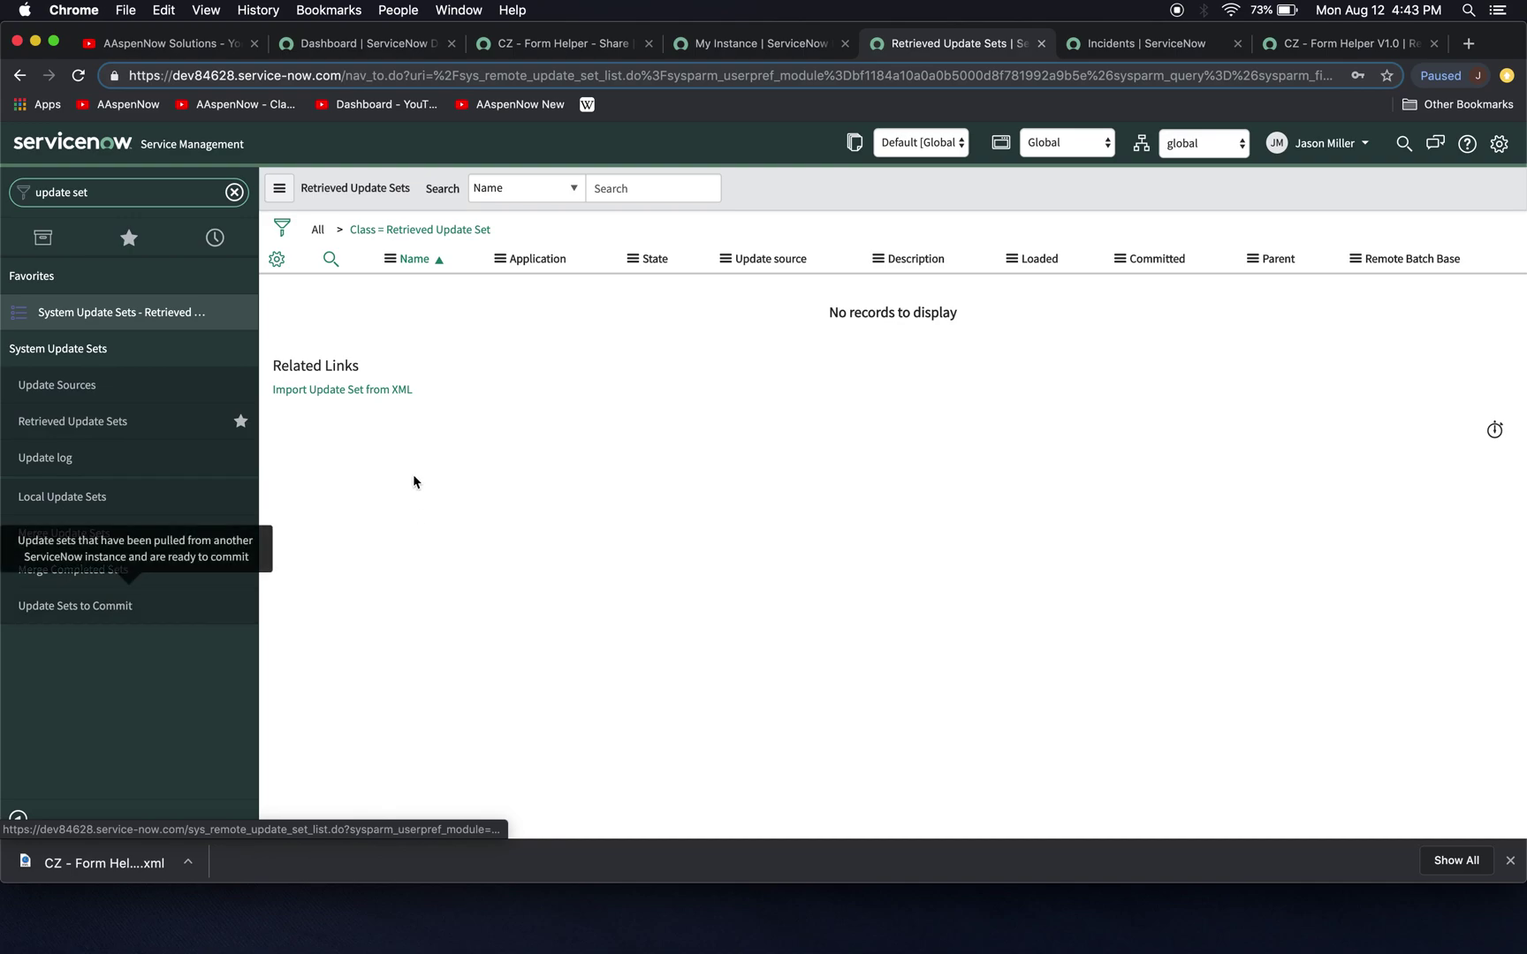
{"action": "left_click", "coordinate": [332, 395]}
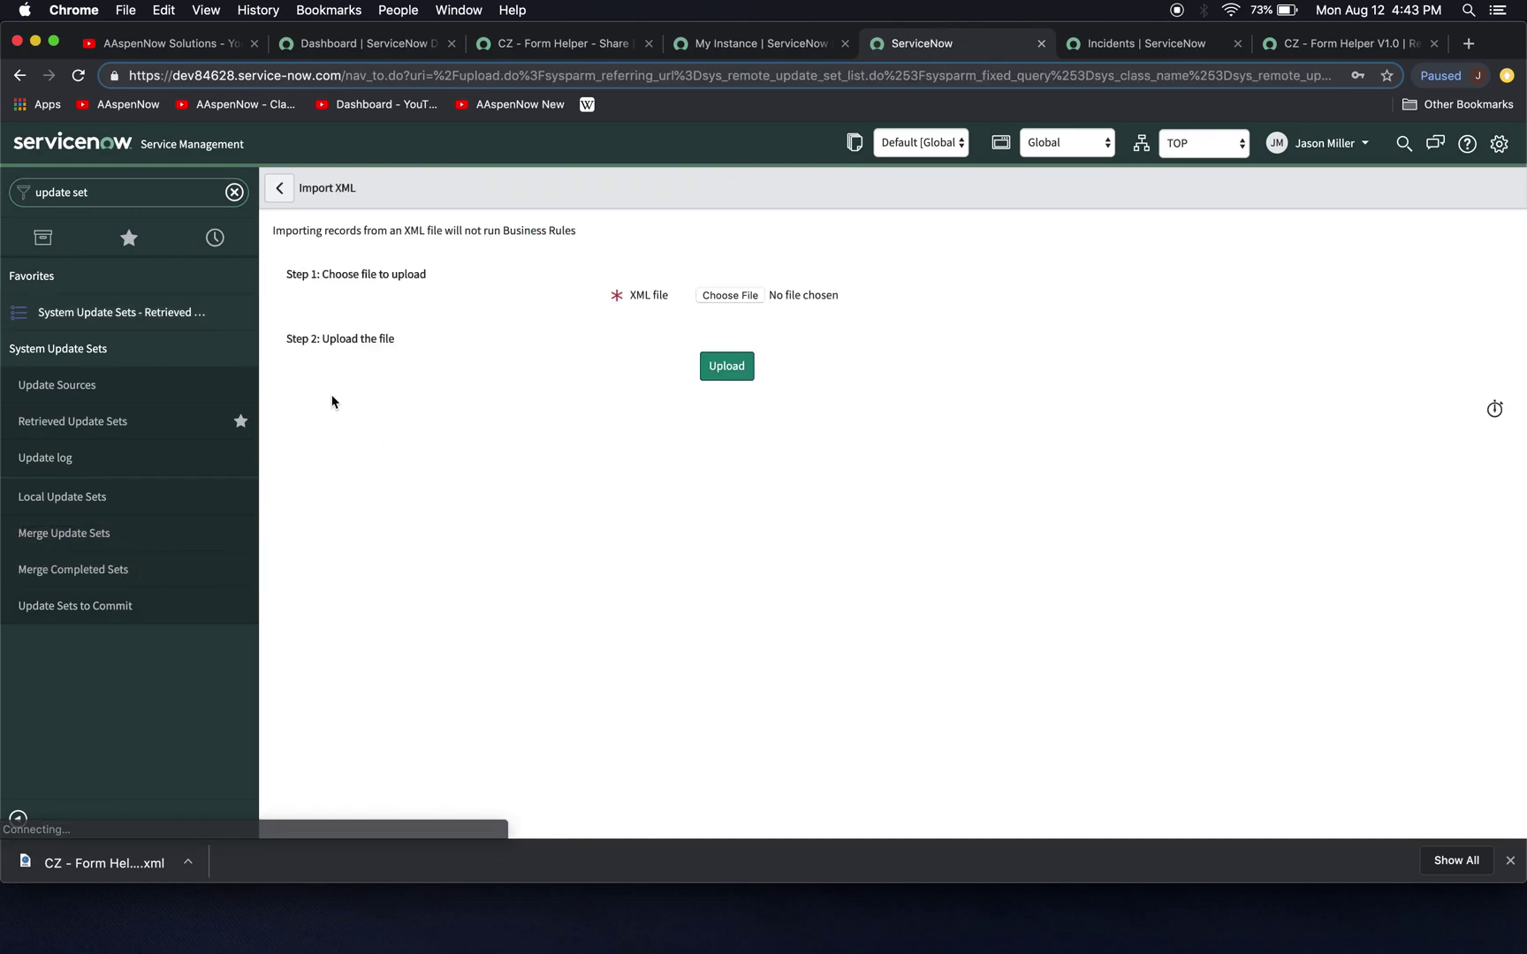
- Upload 'CZ - Form Helper V1.0 (3).xml' from Downloads as a retrieved update set
{"action": "left_click", "coordinate": [723, 300]}
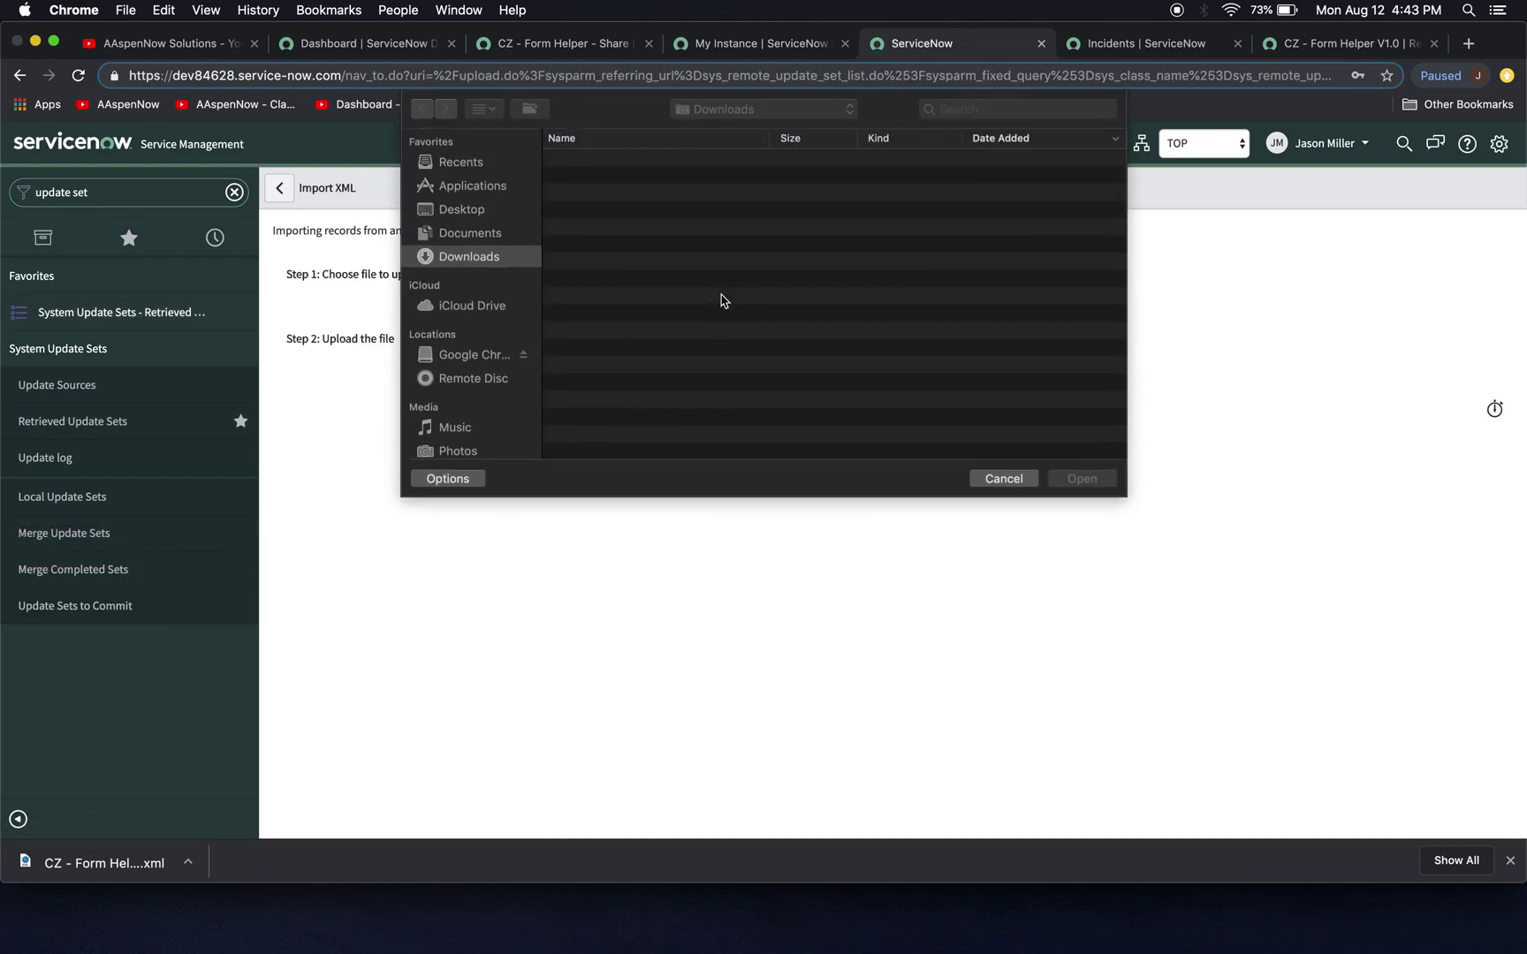
{"action": "left_click", "coordinate": [616, 162]}
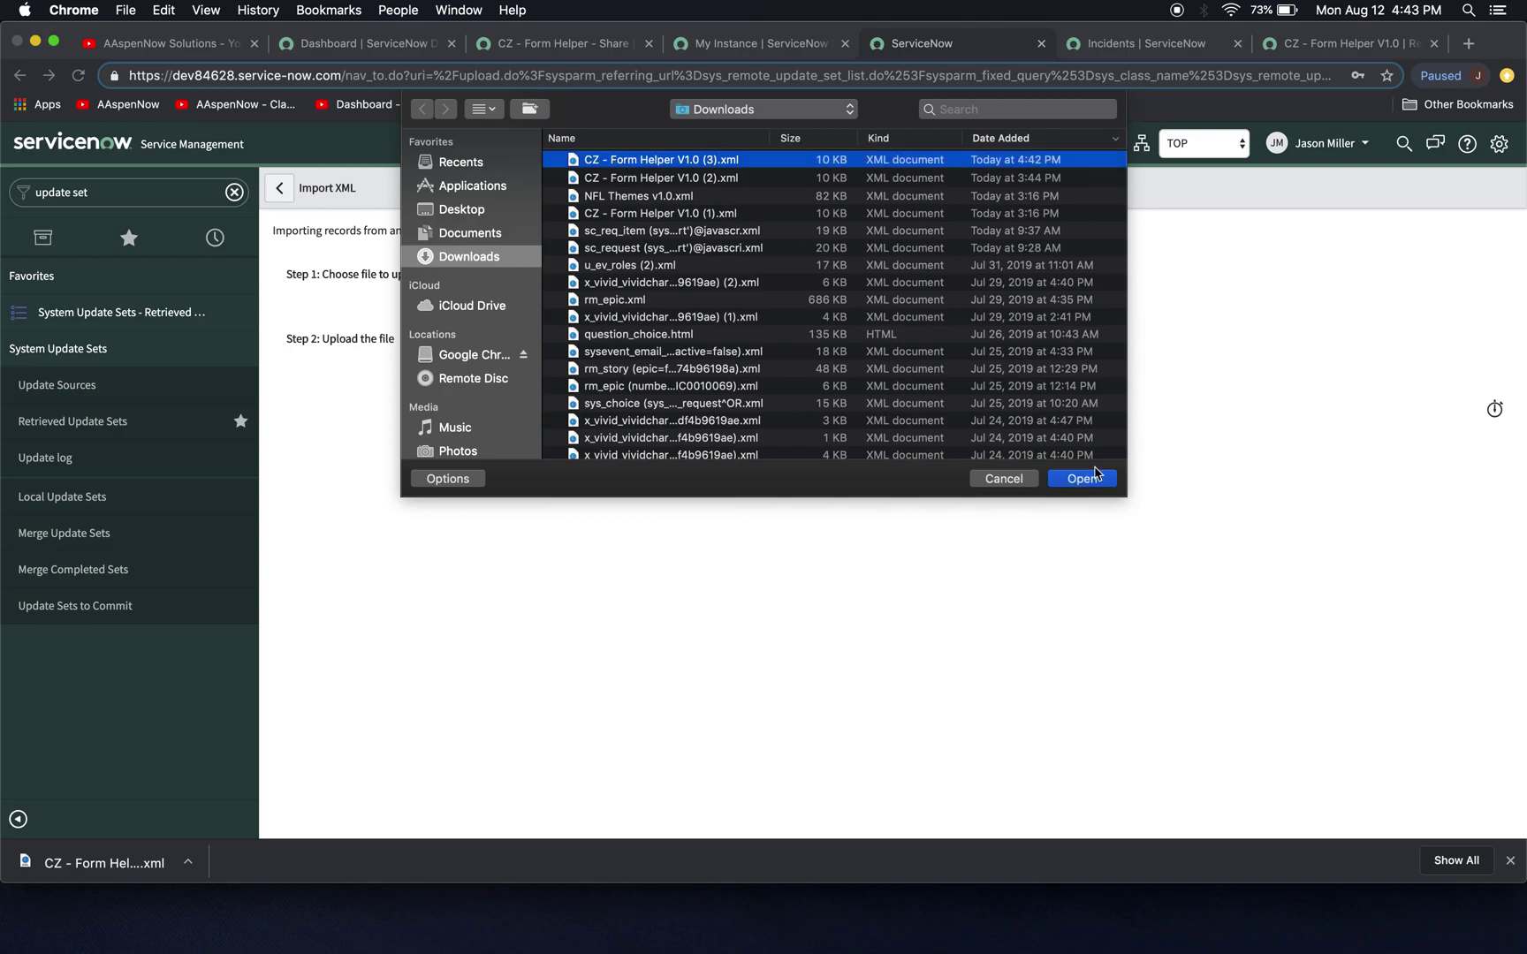
{"action": "left_click", "coordinate": [1085, 479]}
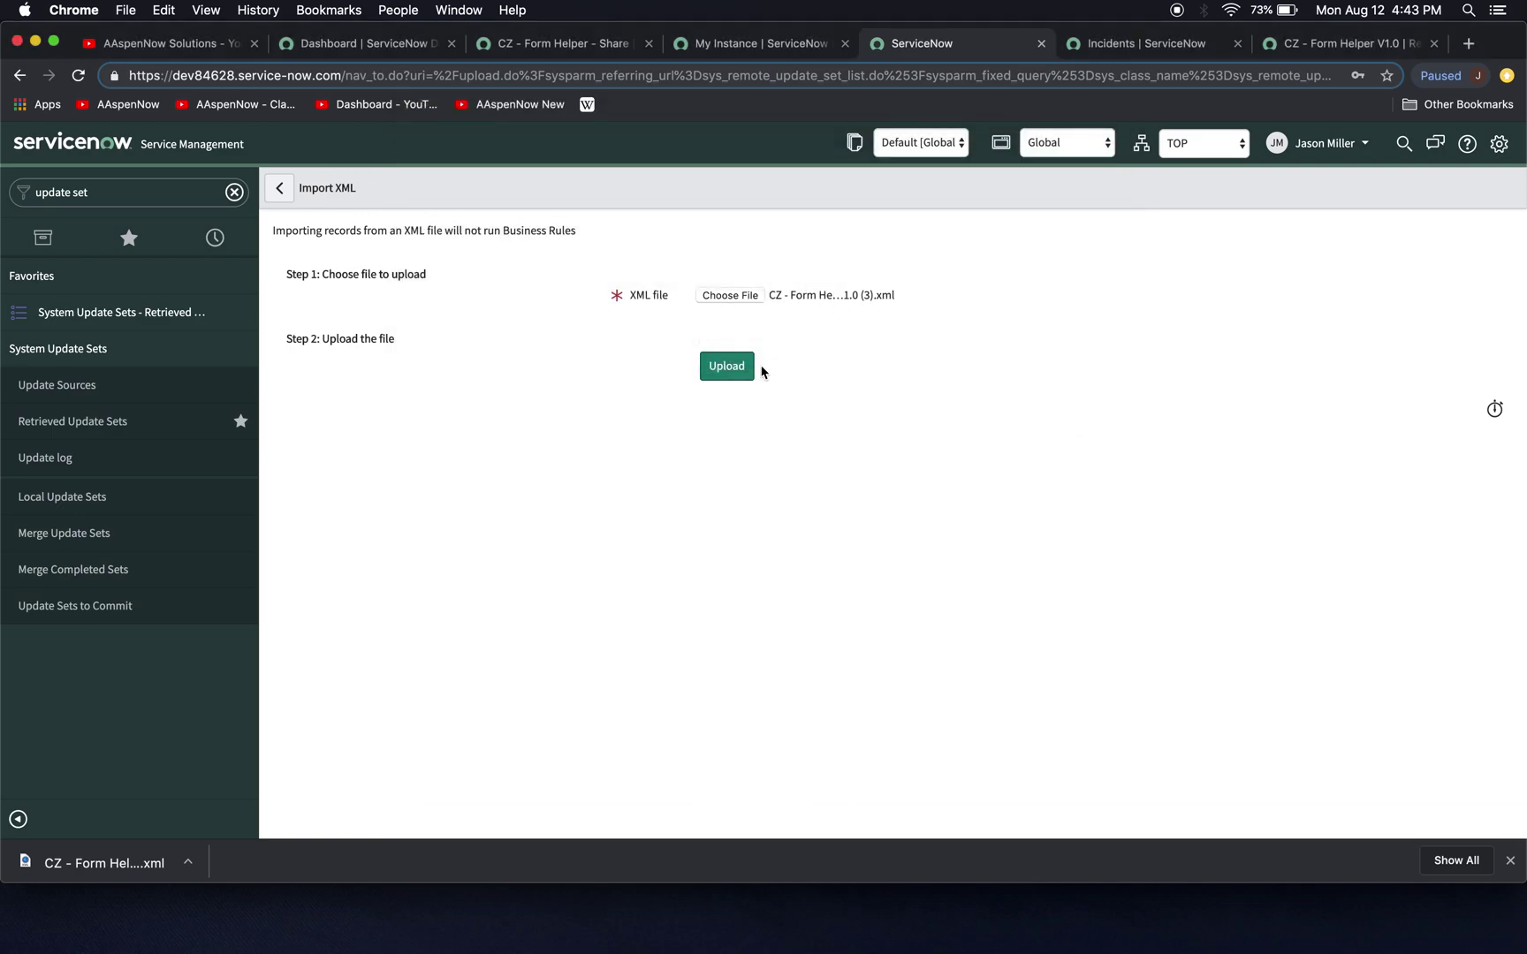
{"action": "left_click", "coordinate": [721, 371]}
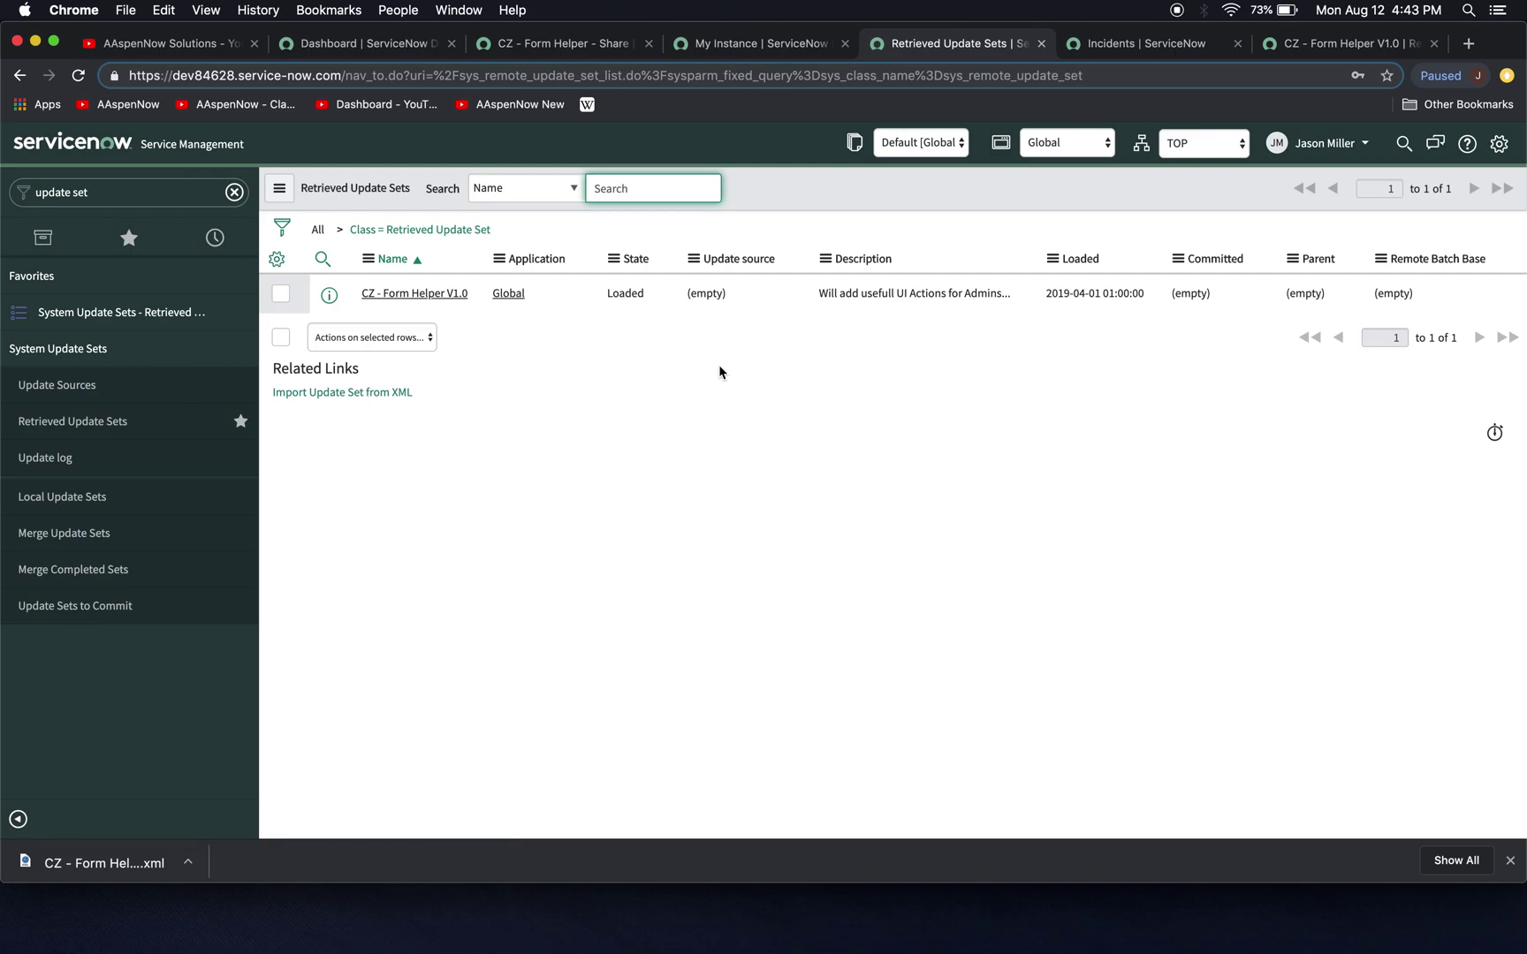
- Open the CZ - Form Helper V1.0 record and review its 2 customer updates
{"action": "left_click", "coordinate": [407, 294]}
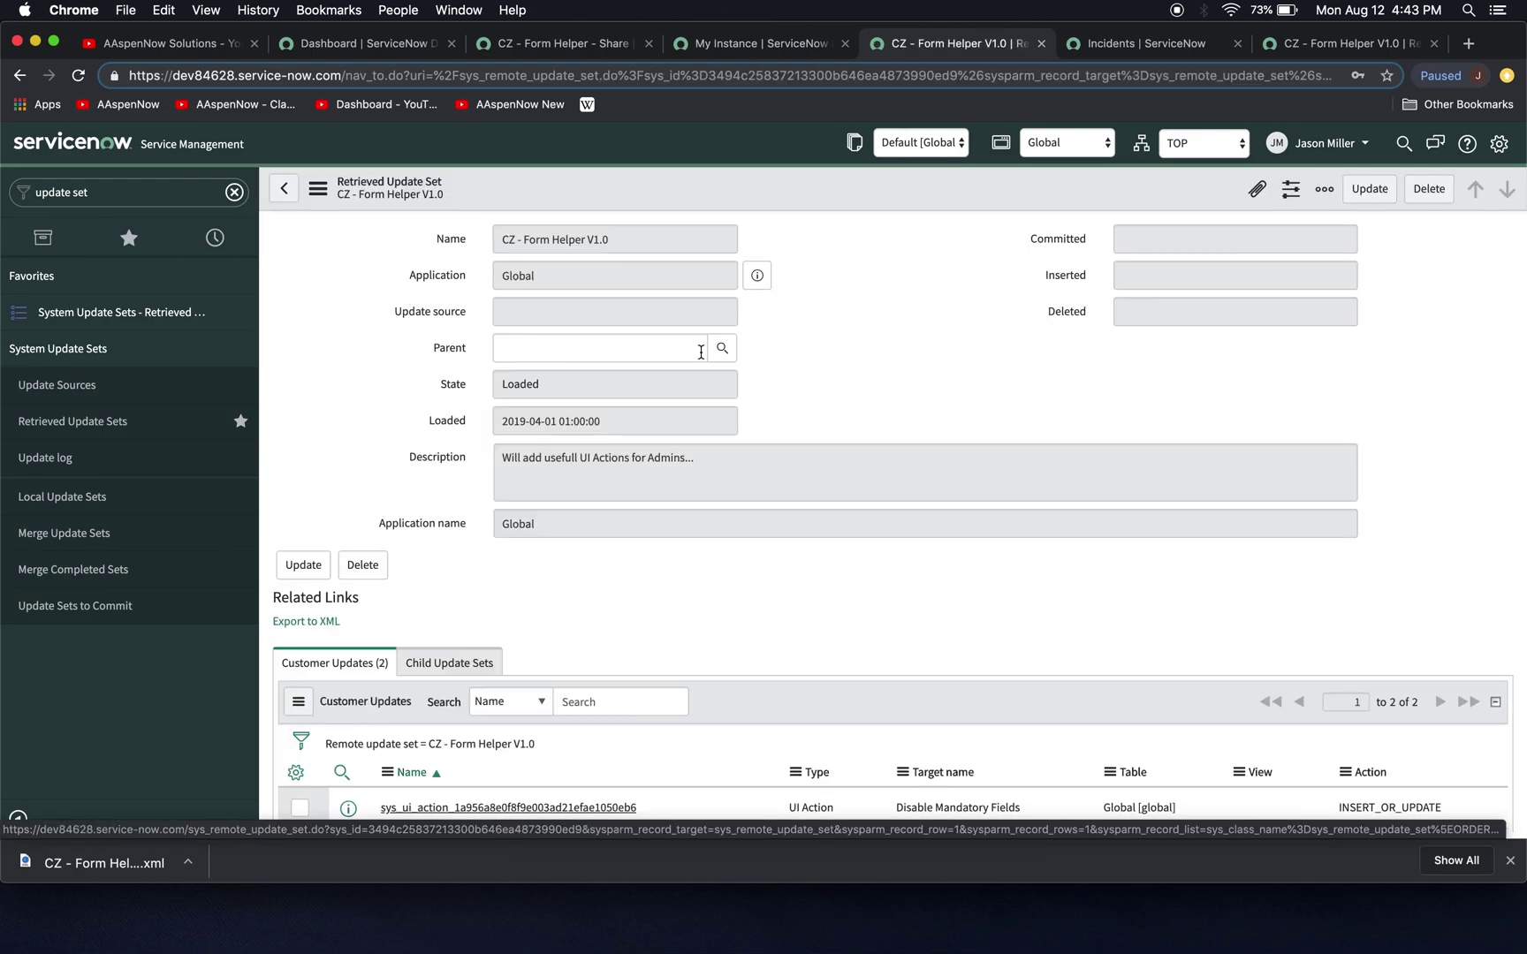
{"action": "scroll", "coordinate": [1302, 494], "scroll_direction": "down", "scroll_amount": 3}
{"action": "scroll", "coordinate": [1308, 486], "scroll_direction": "up", "scroll_amount": 3}
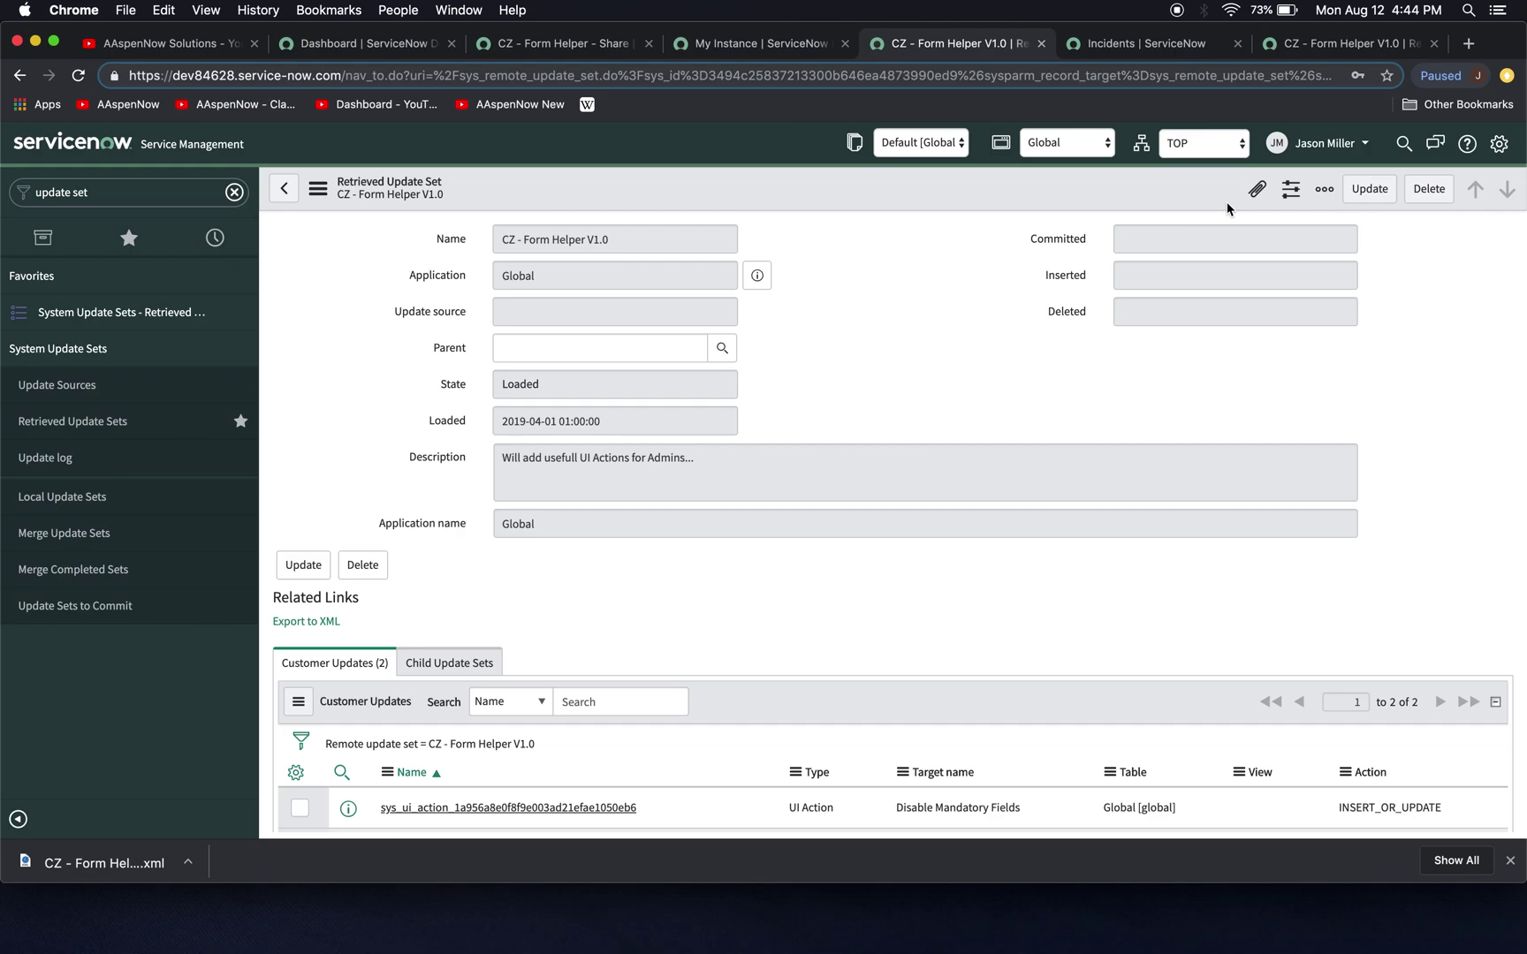
- Switch the domain to global and preview the update set successfully
{"action": "left_click", "coordinate": [1219, 143]}
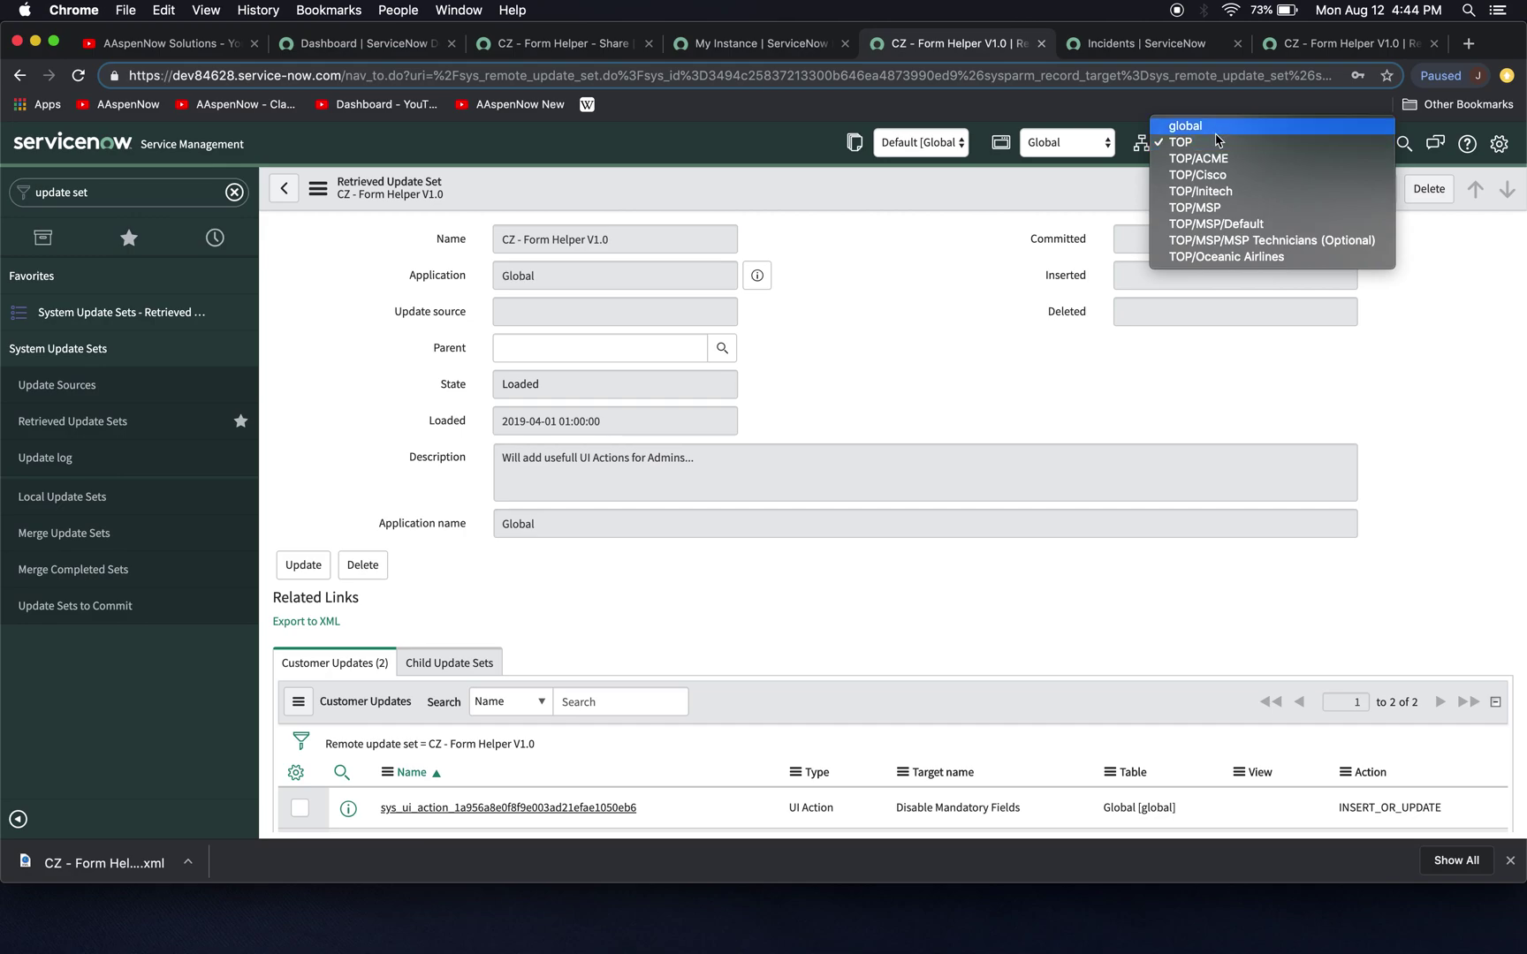
{"action": "left_click", "coordinate": [1216, 132]}
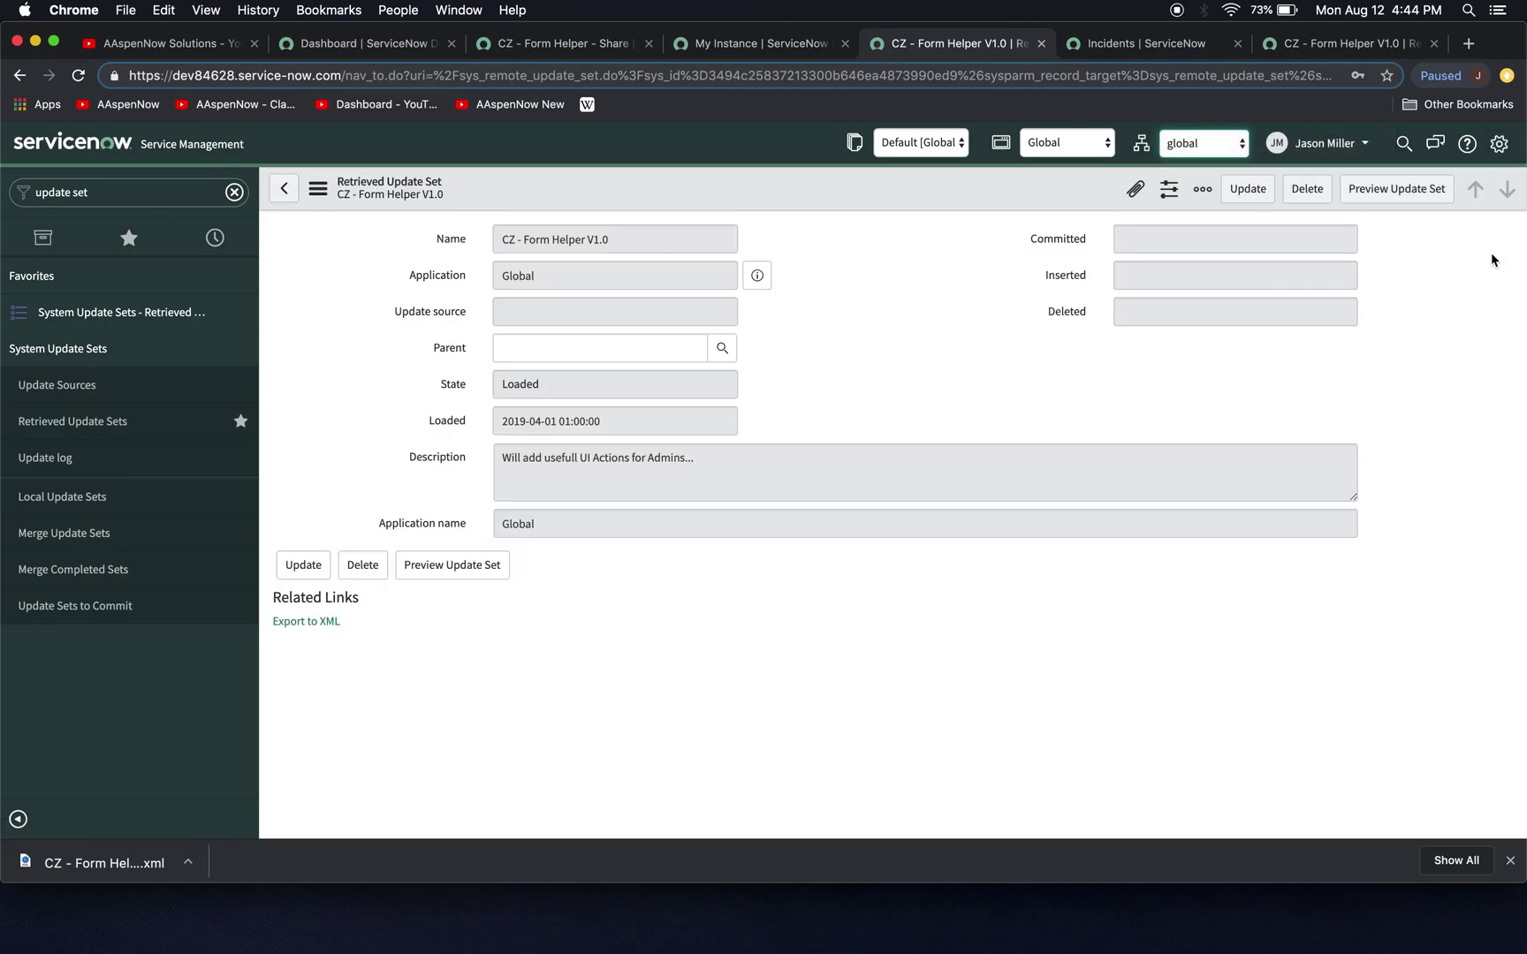
{"action": "left_click", "coordinate": [1371, 192]}
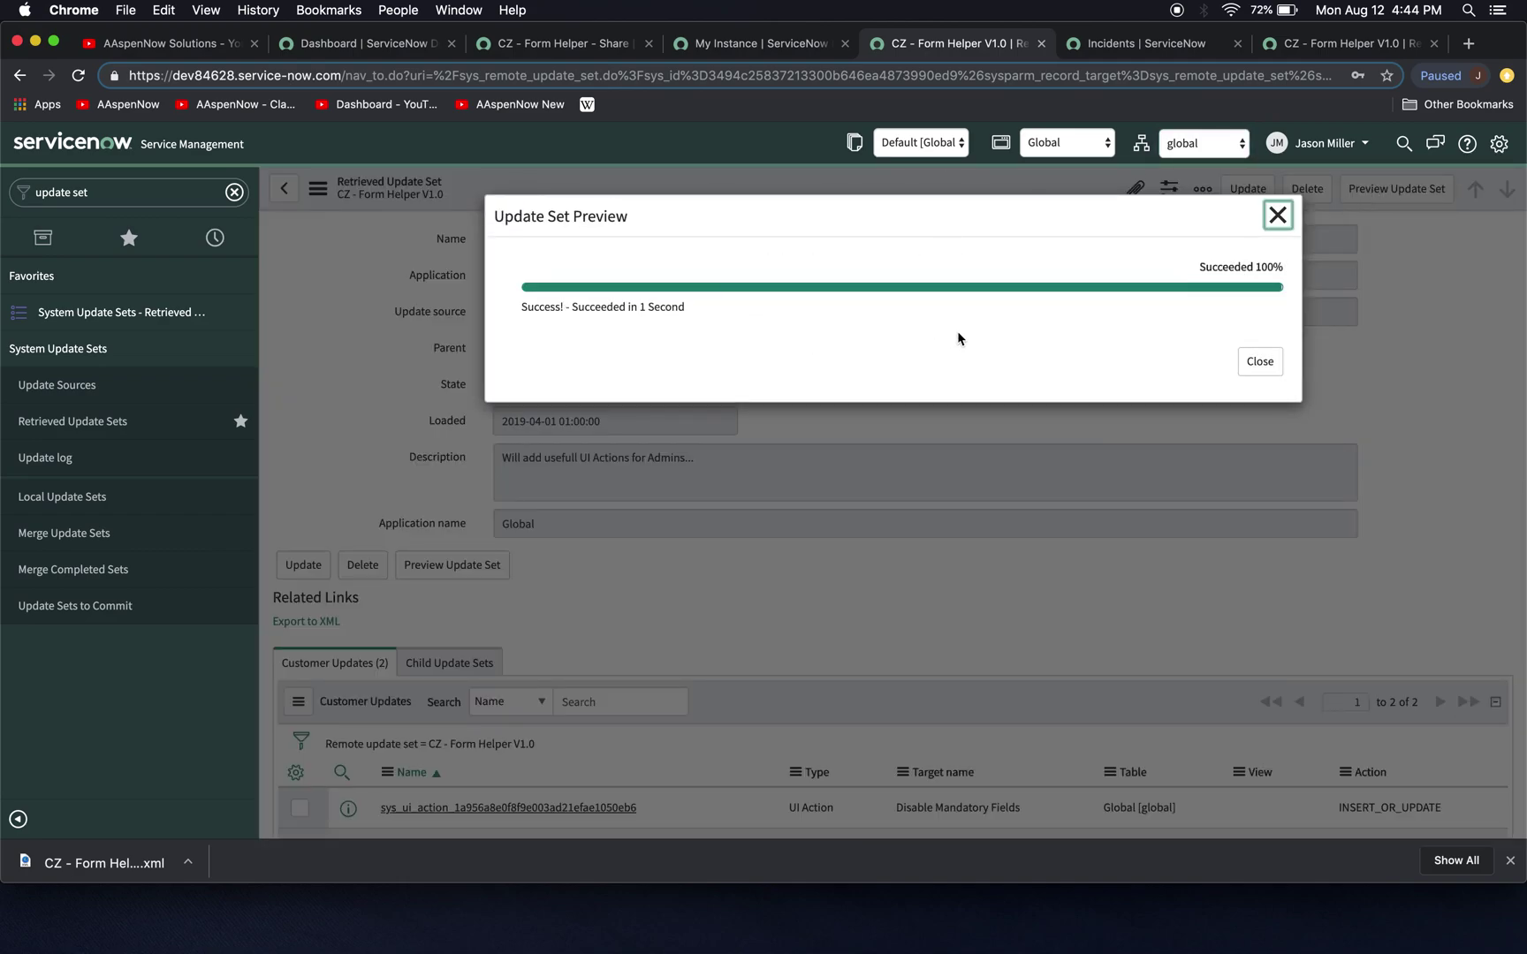
{"action": "left_click", "coordinate": [1260, 361]}
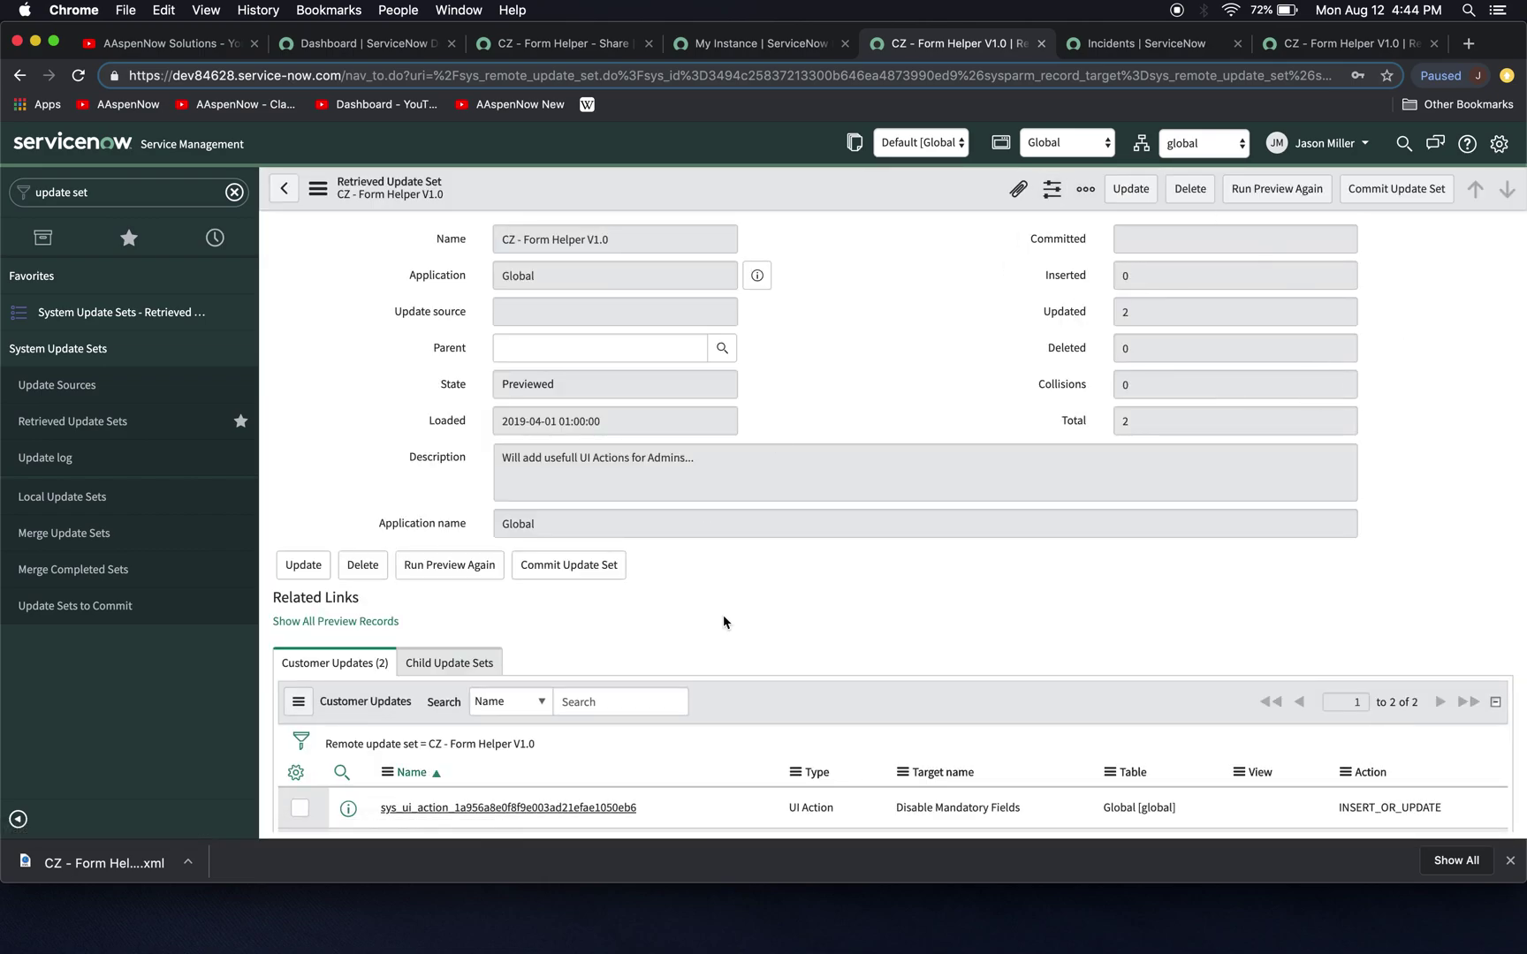
{"action": "scroll", "coordinate": [723, 623], "scroll_direction": "down", "scroll_amount": 3}
{"action": "scroll", "coordinate": [723, 623], "scroll_direction": "up", "scroll_amount": 3}
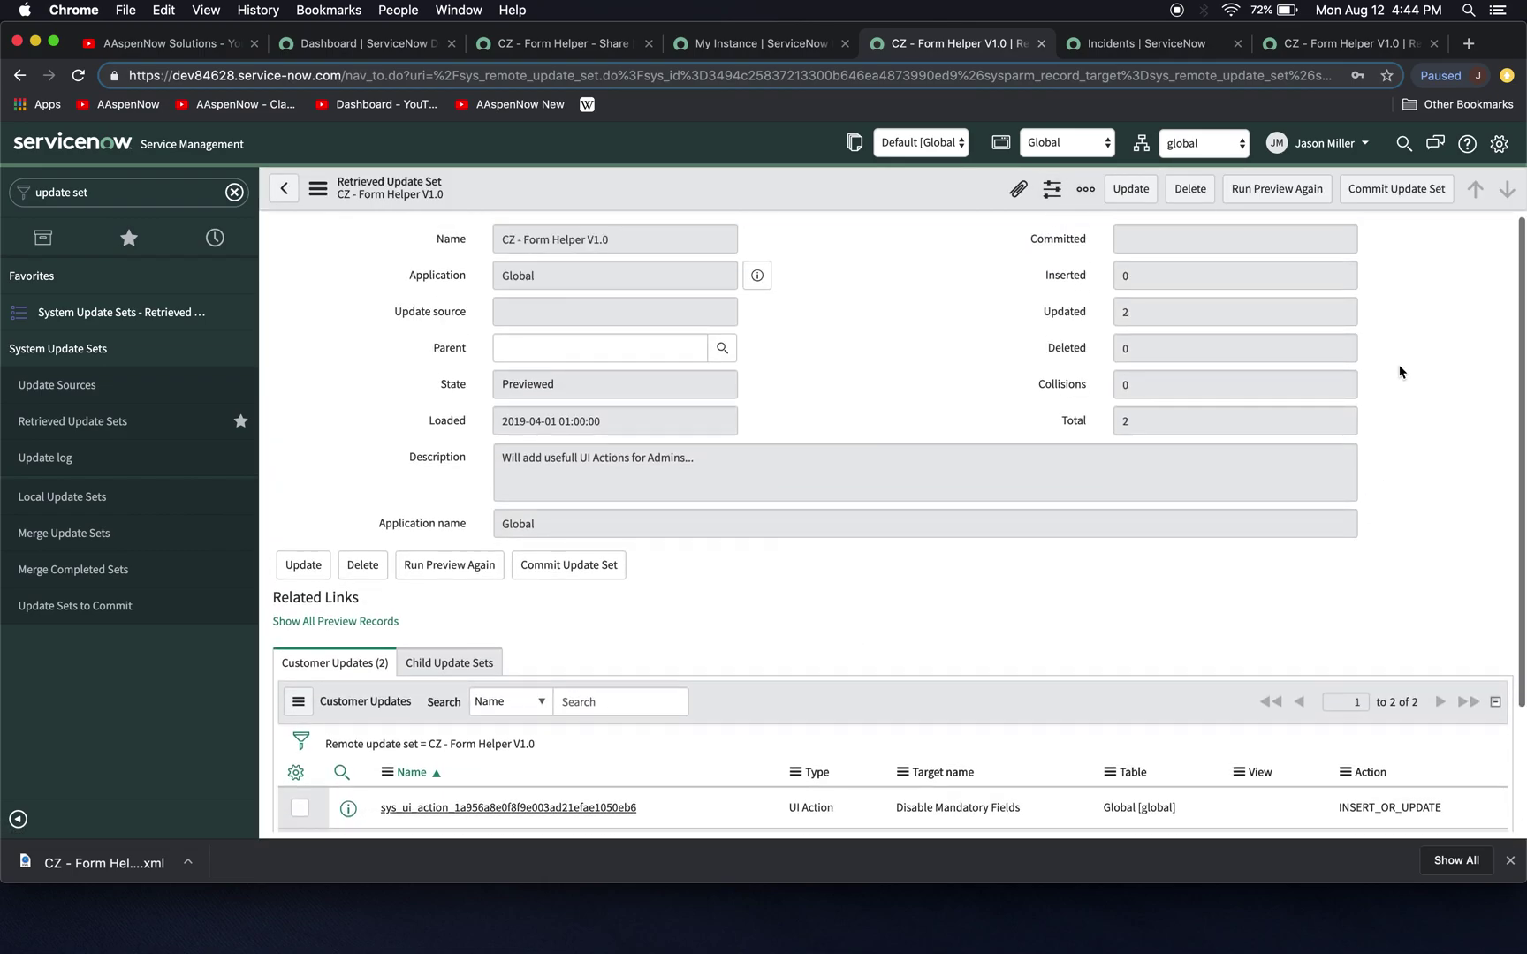
- Commit the CZ - Form Helper V1.0 update set and confirm its Committed state
{"action": "left_click", "coordinate": [1396, 188]}
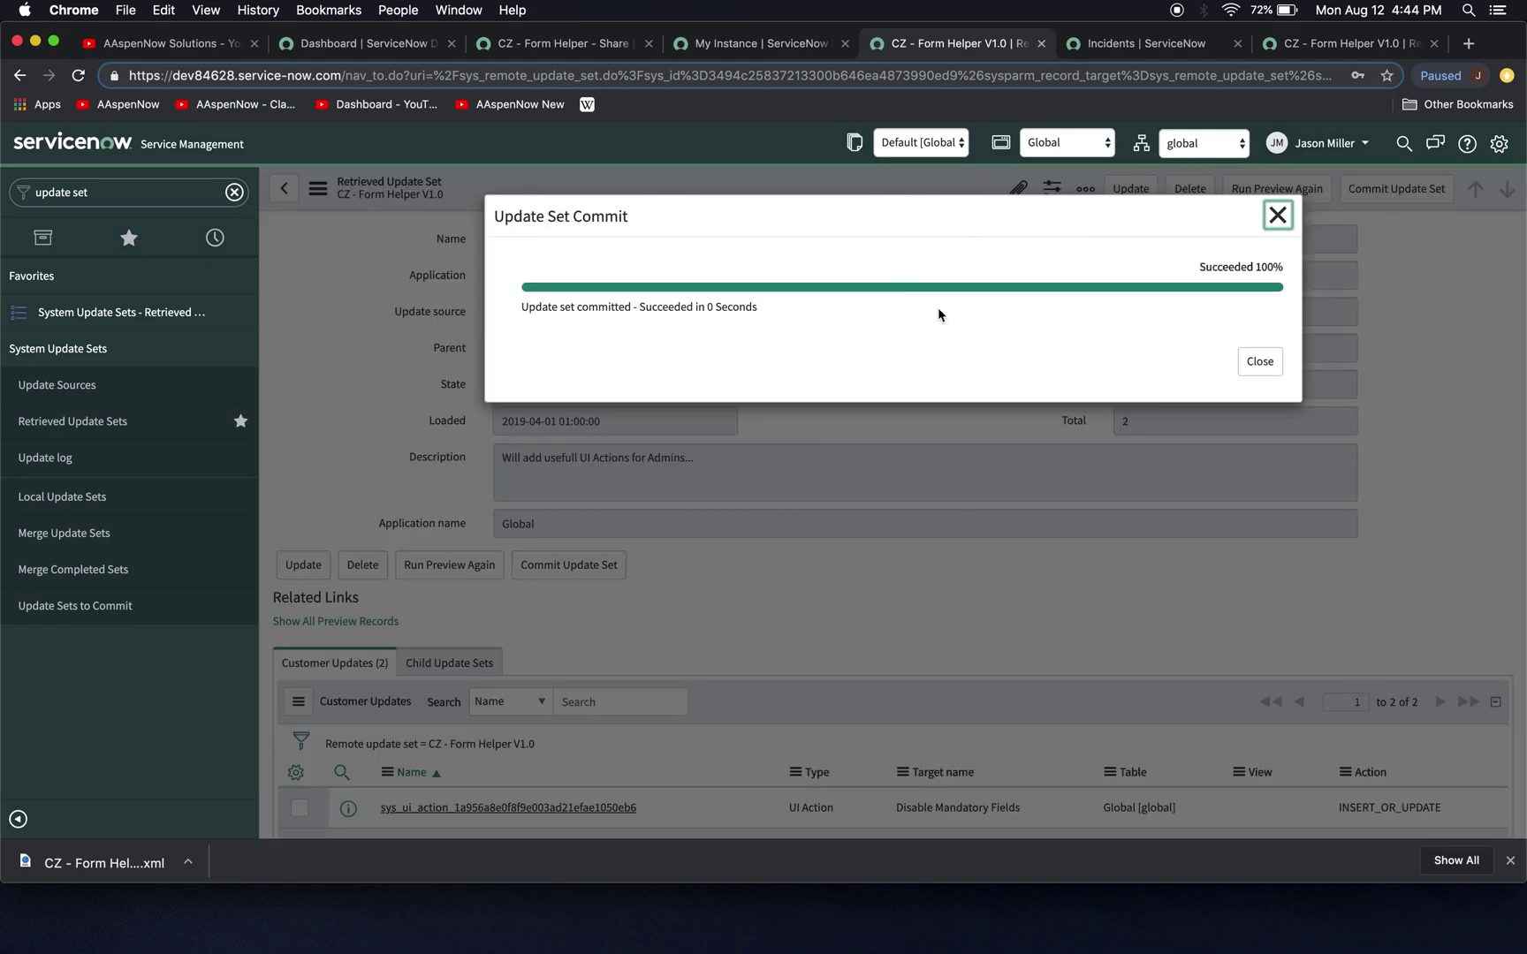
{"action": "left_click", "coordinate": [1270, 365]}
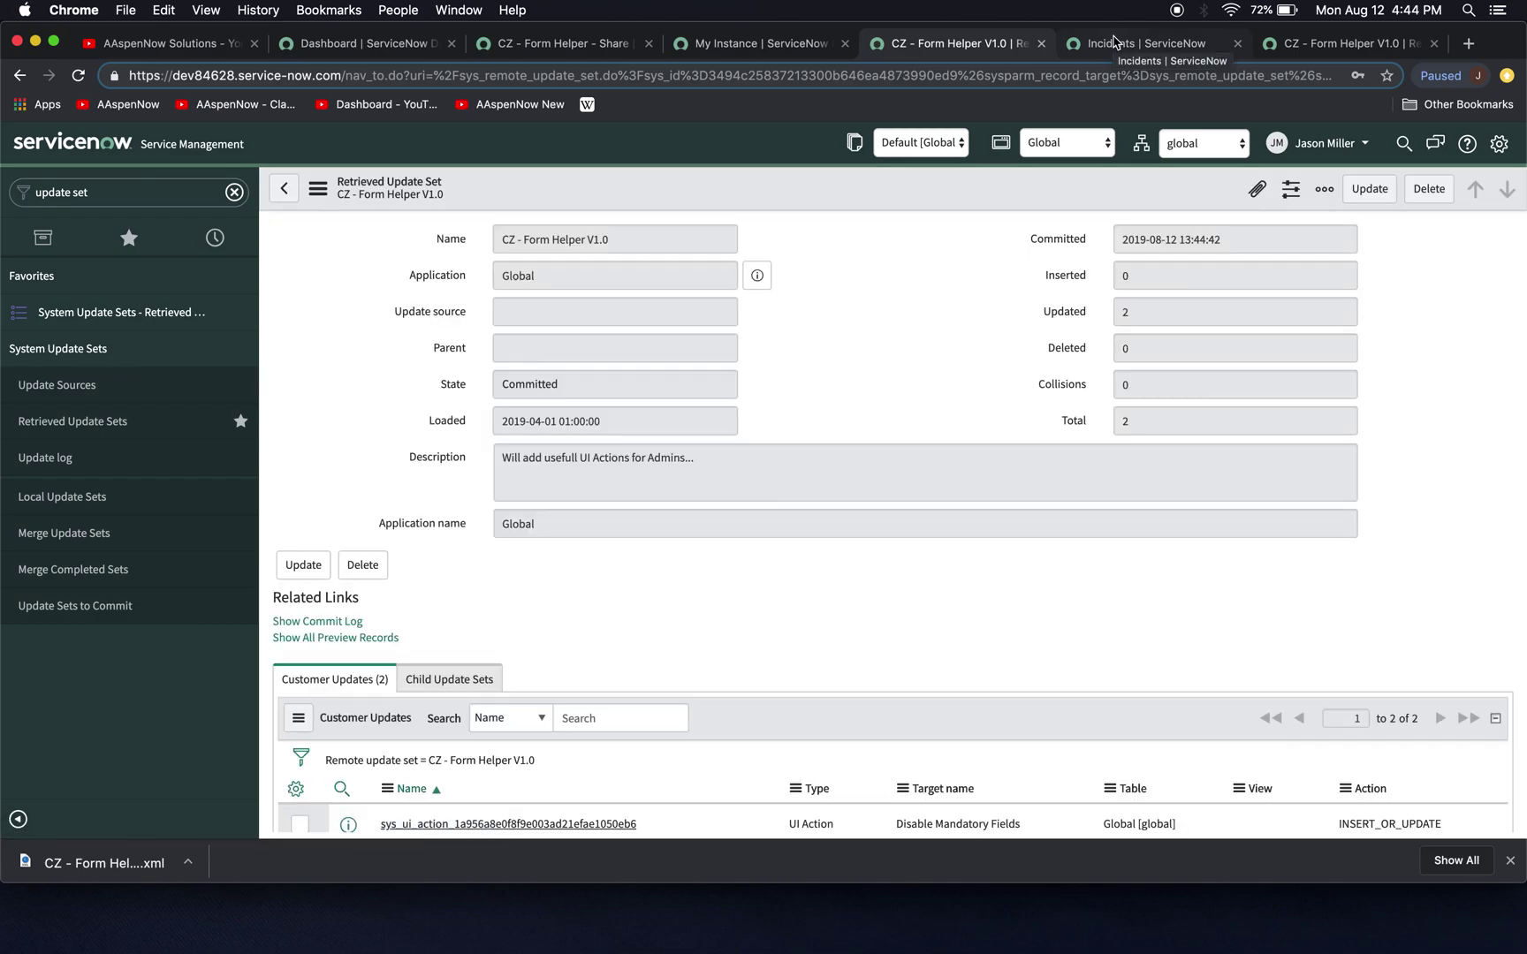
{"action": "scroll", "coordinate": [1060, 479], "scroll_direction": "down", "scroll_amount": 3}
{"action": "scroll", "coordinate": [1060, 478], "scroll_direction": "up", "scroll_amount": 5}
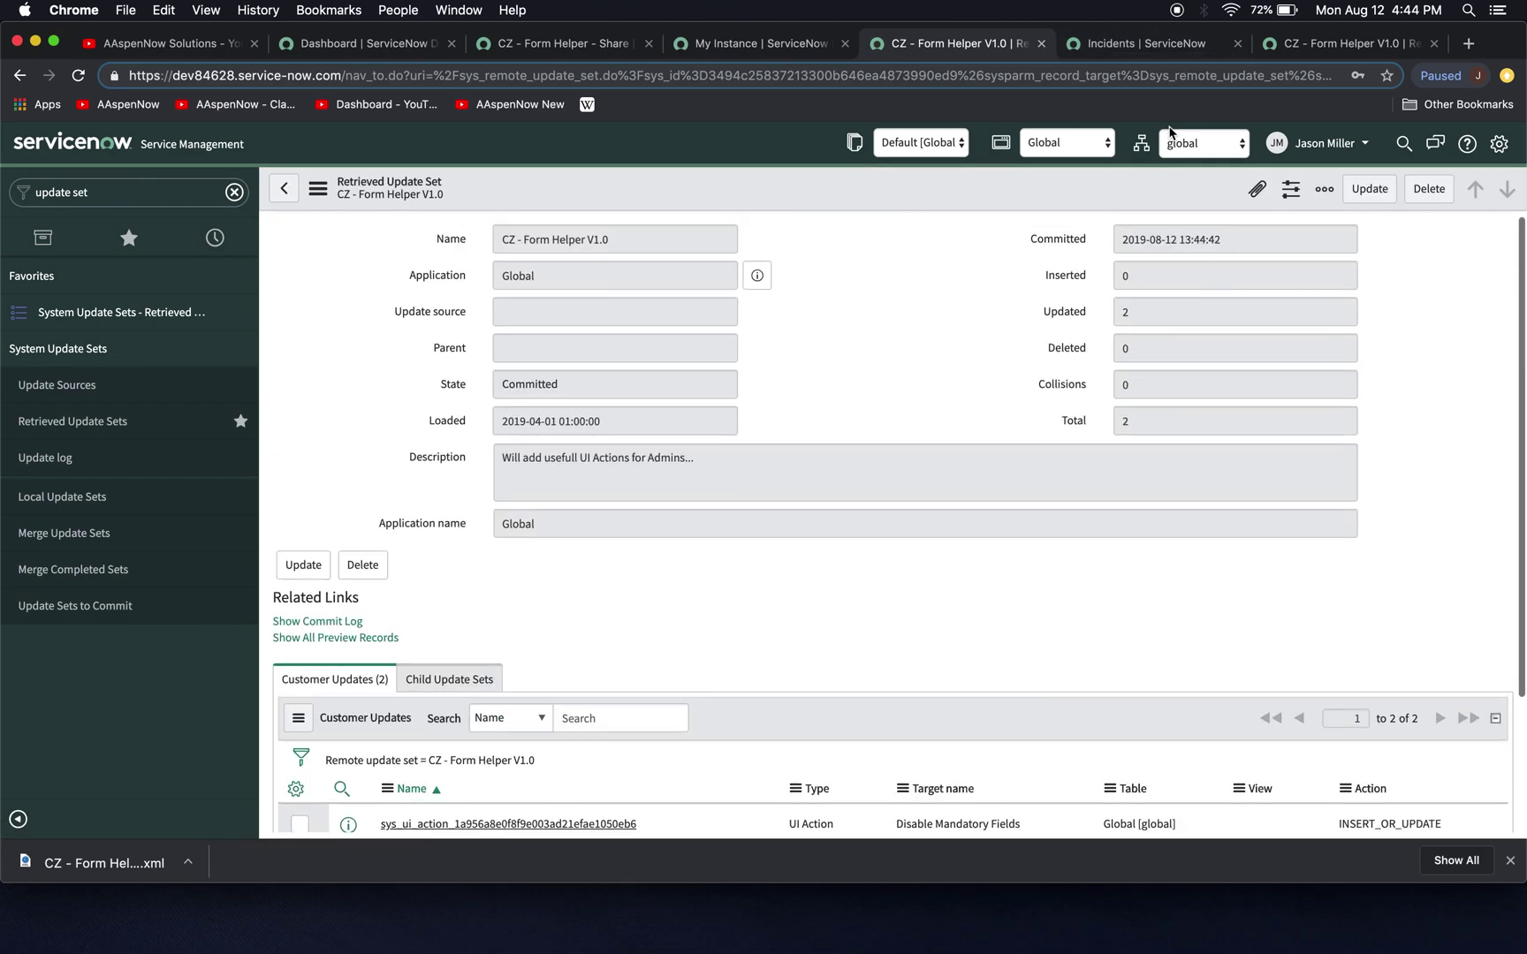
- Open incident INC0009009 from the Incidents list in a new tab
{"action": "left_click", "coordinate": [1145, 46]}
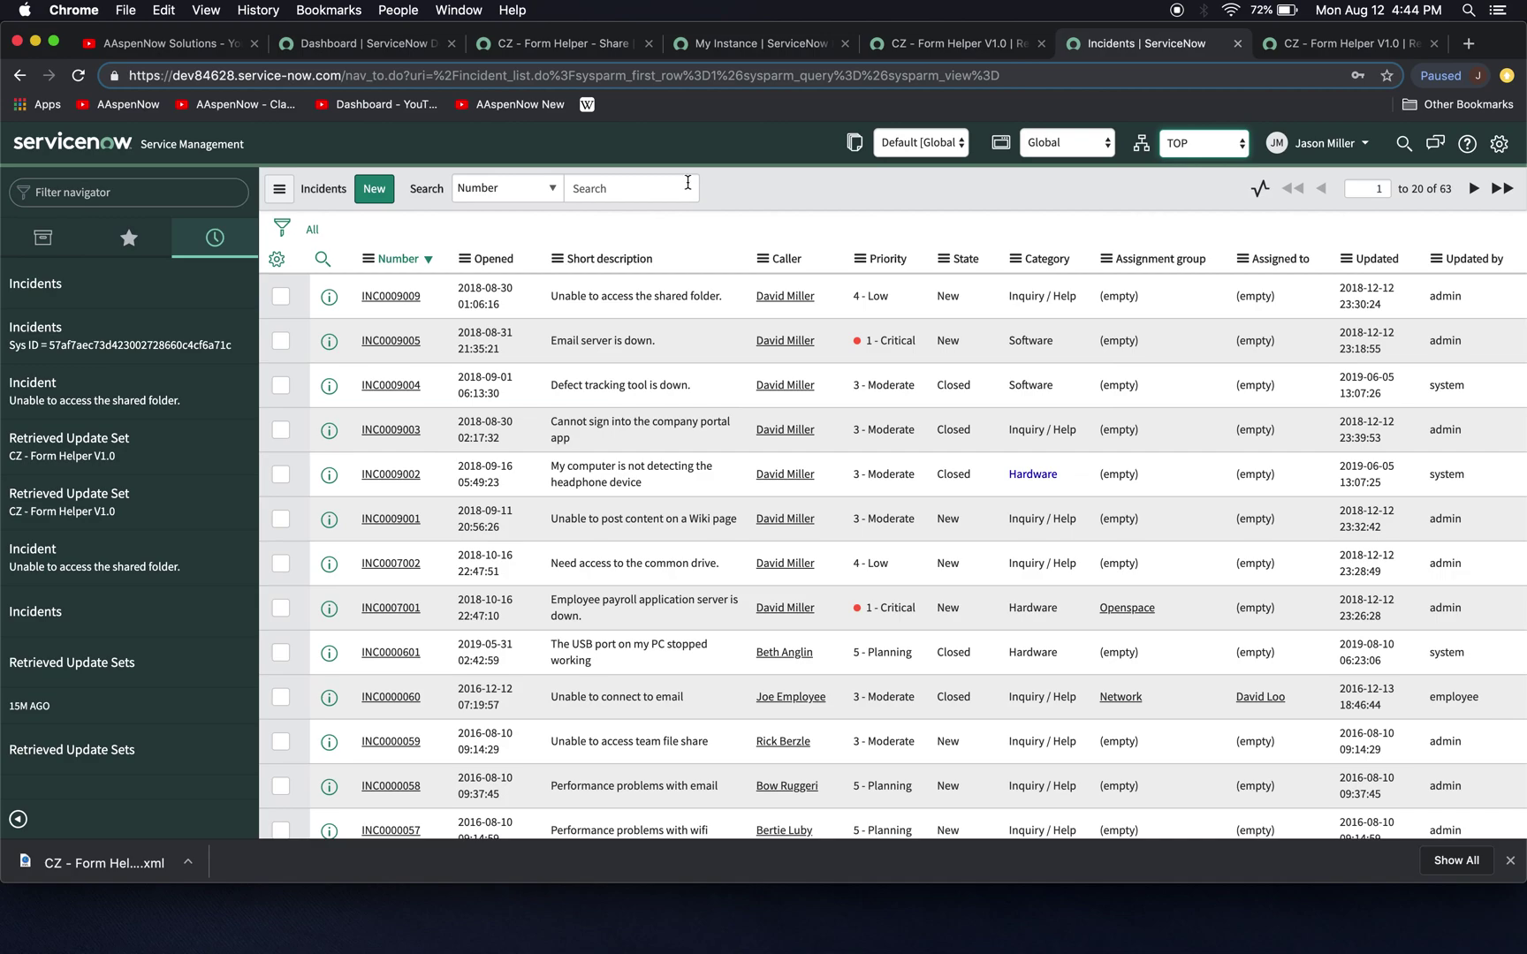
{"action": "left_click", "coordinate": [381, 301], "text": "super"}
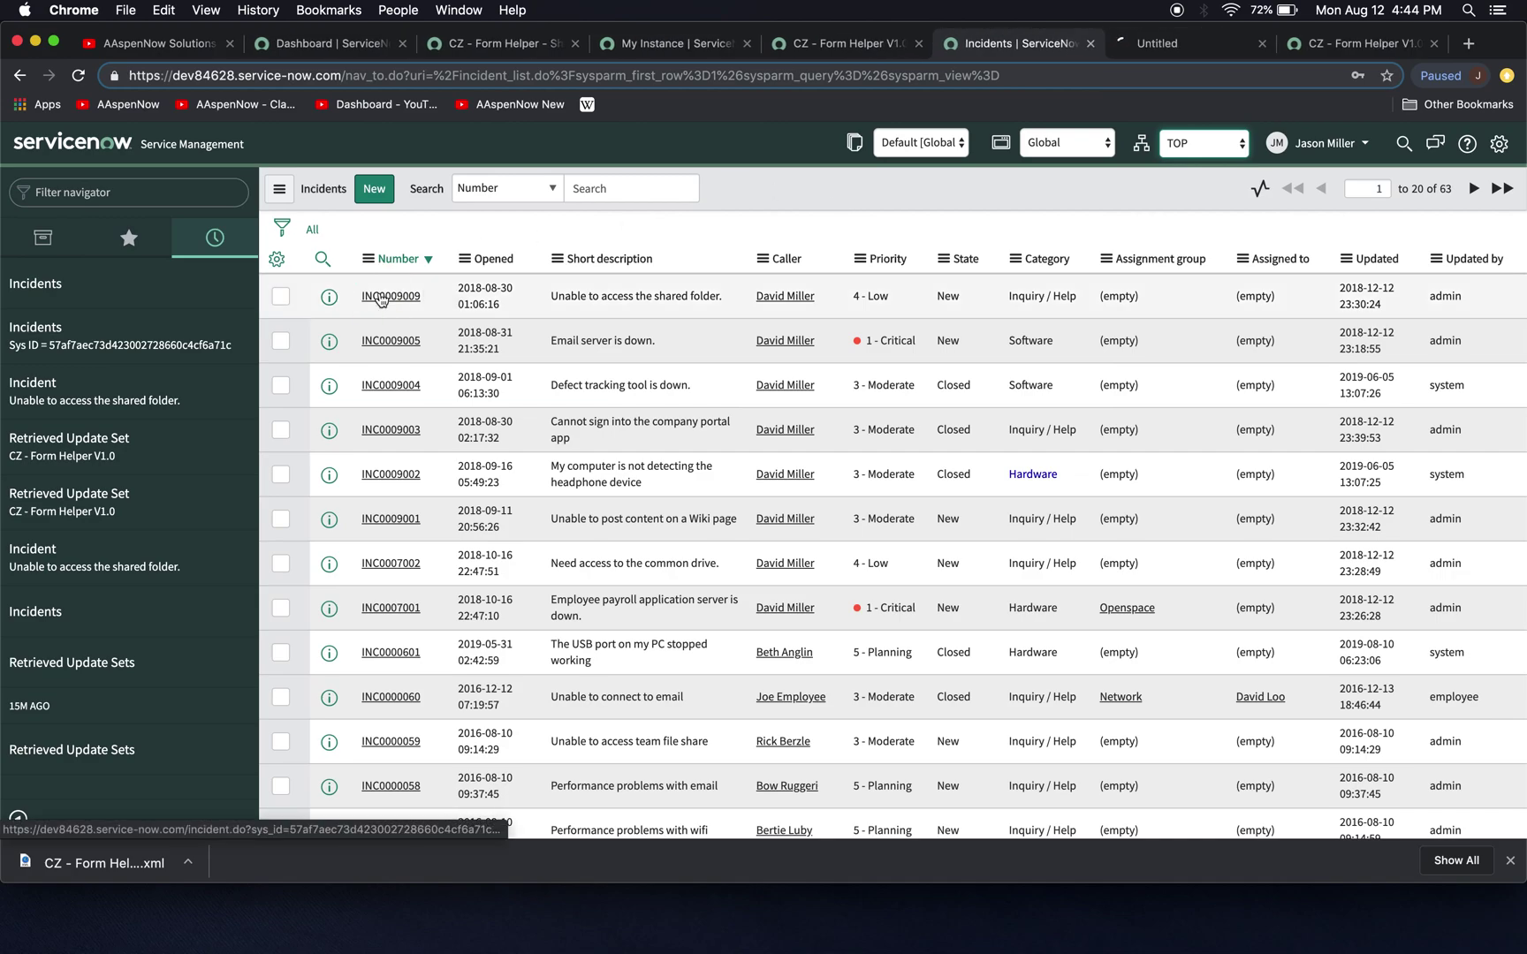
{"action": "left_click", "coordinate": [1140, 42]}
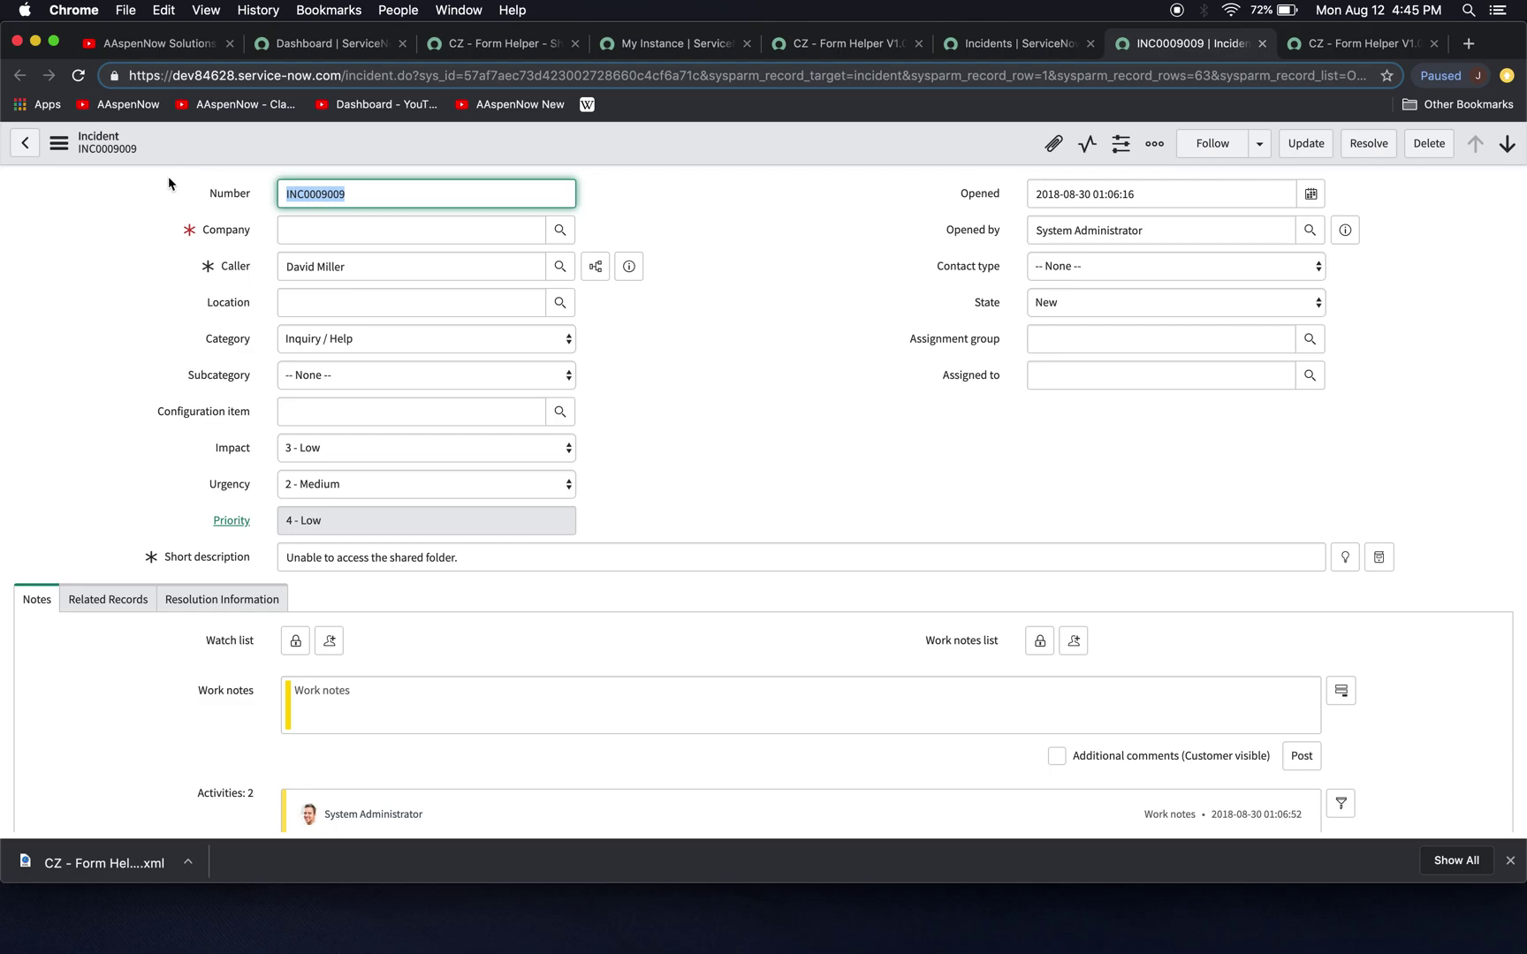
- Run Disable Mandatory Fields from the incident form's context menu
{"action": "left_click", "coordinate": [59, 143]}
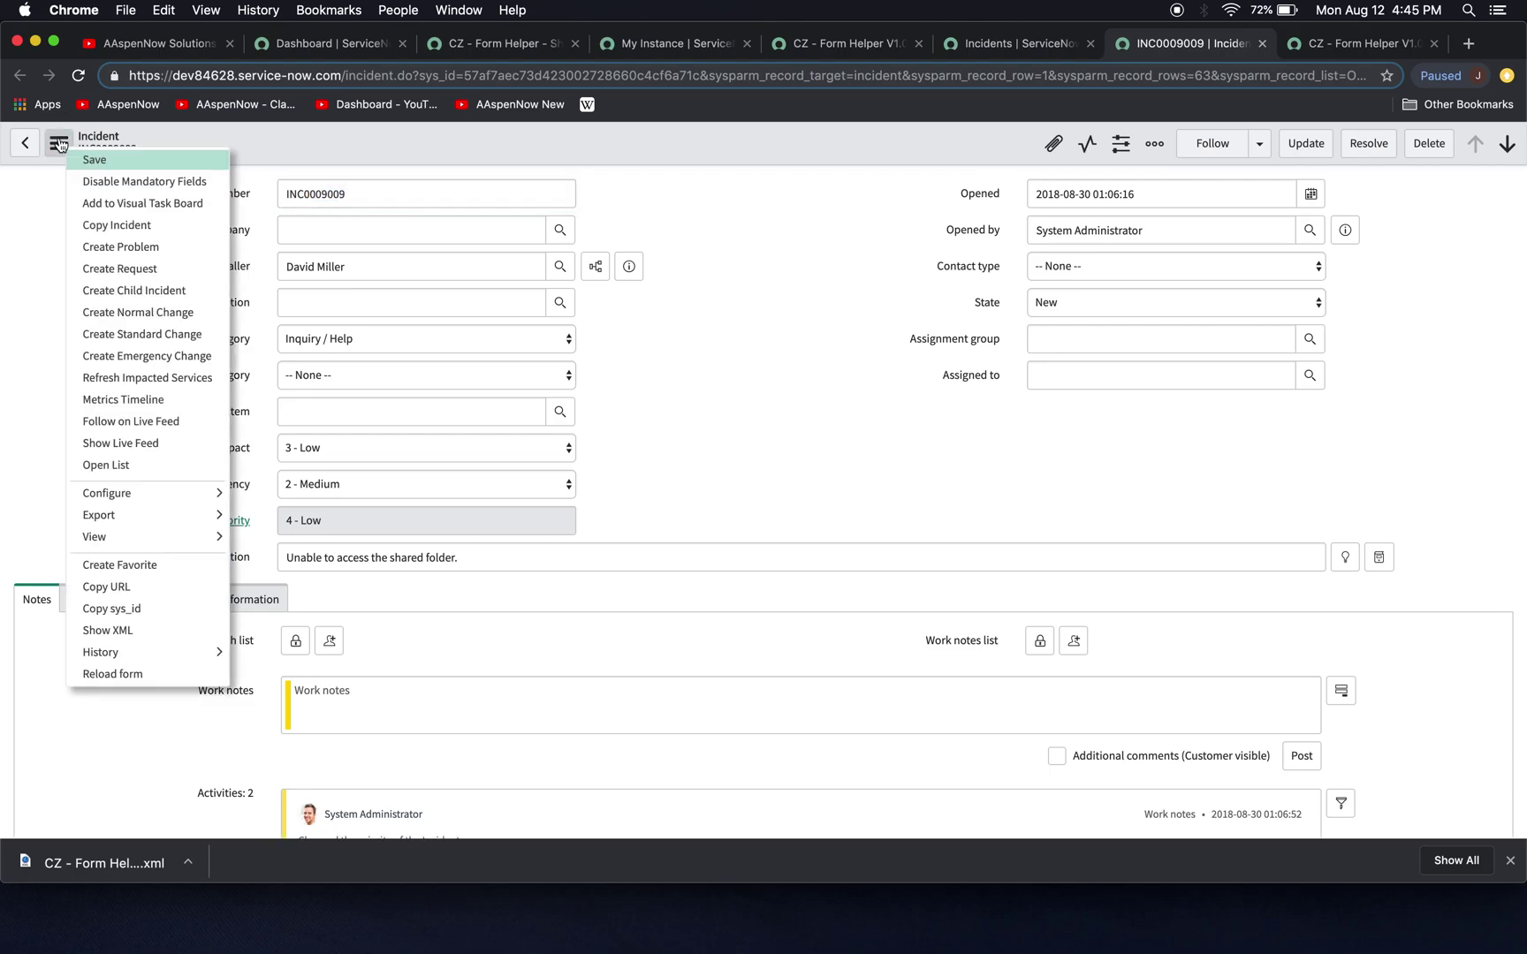
{"action": "left_click", "coordinate": [164, 182]}
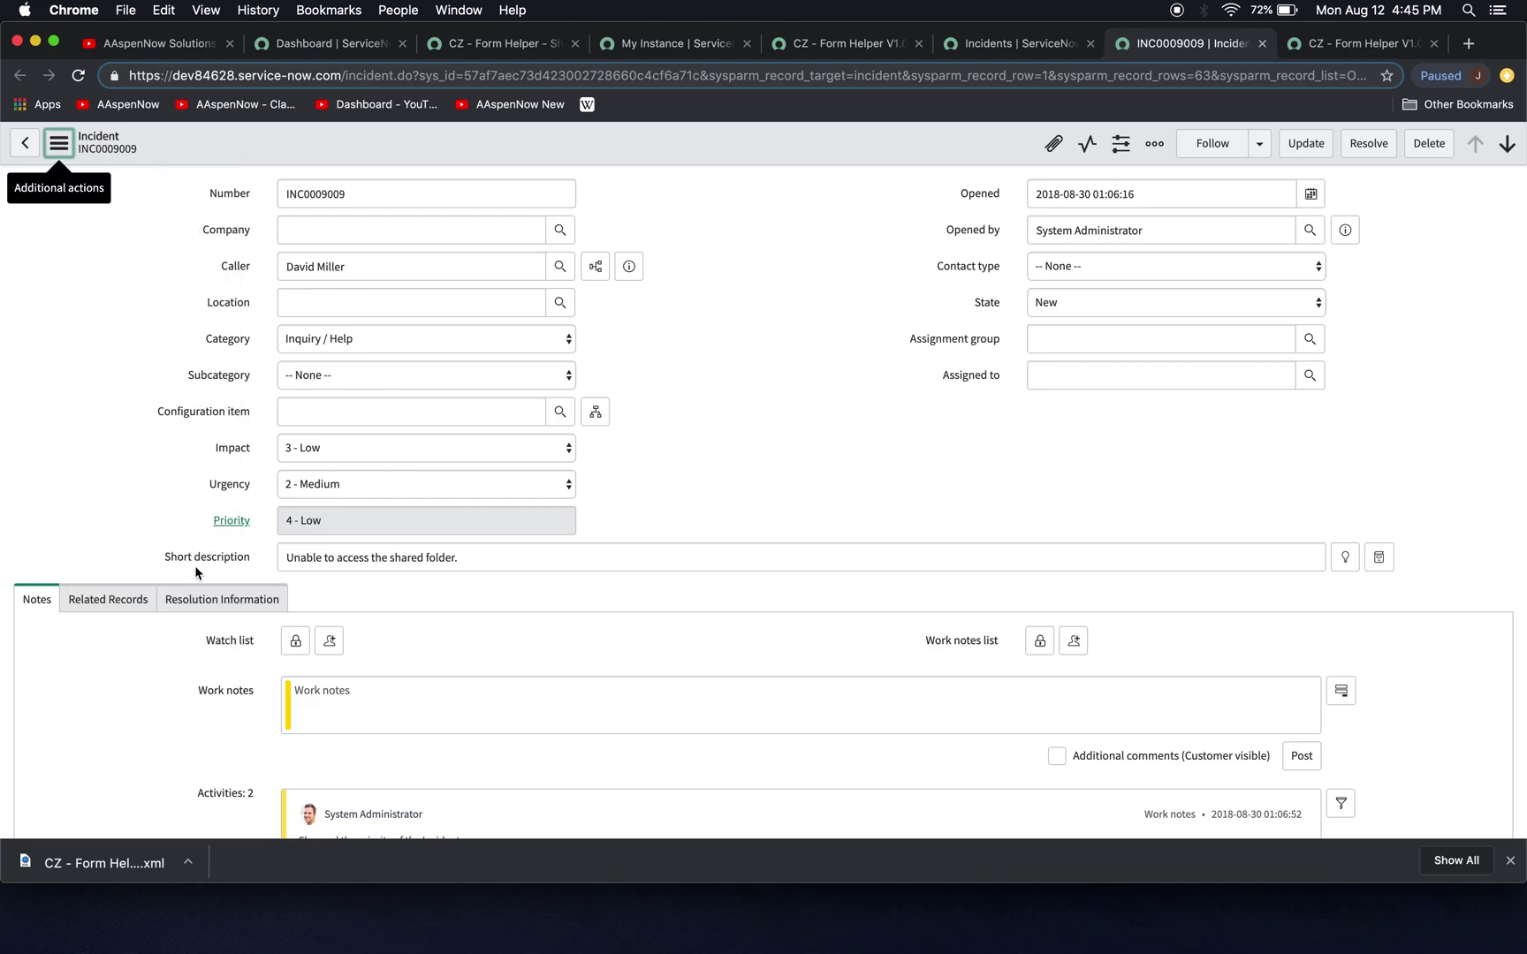
{"action": "scroll", "coordinate": [846, 447], "scroll_direction": "down", "scroll_amount": 10}
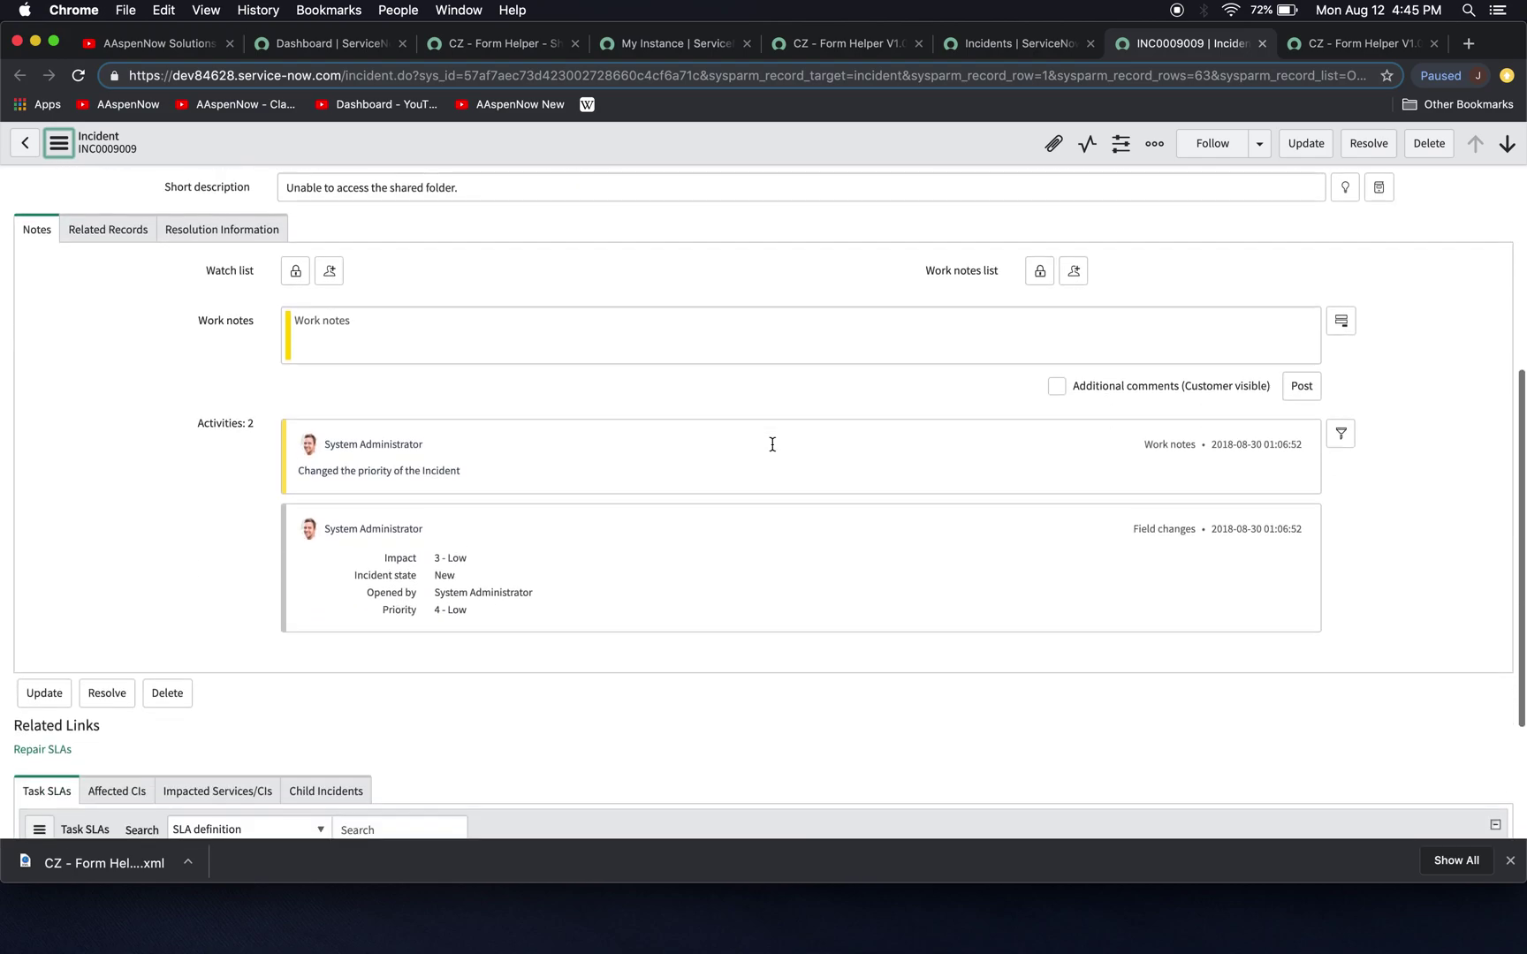
{"action": "scroll", "coordinate": [772, 444], "scroll_direction": "up", "scroll_amount": 10}
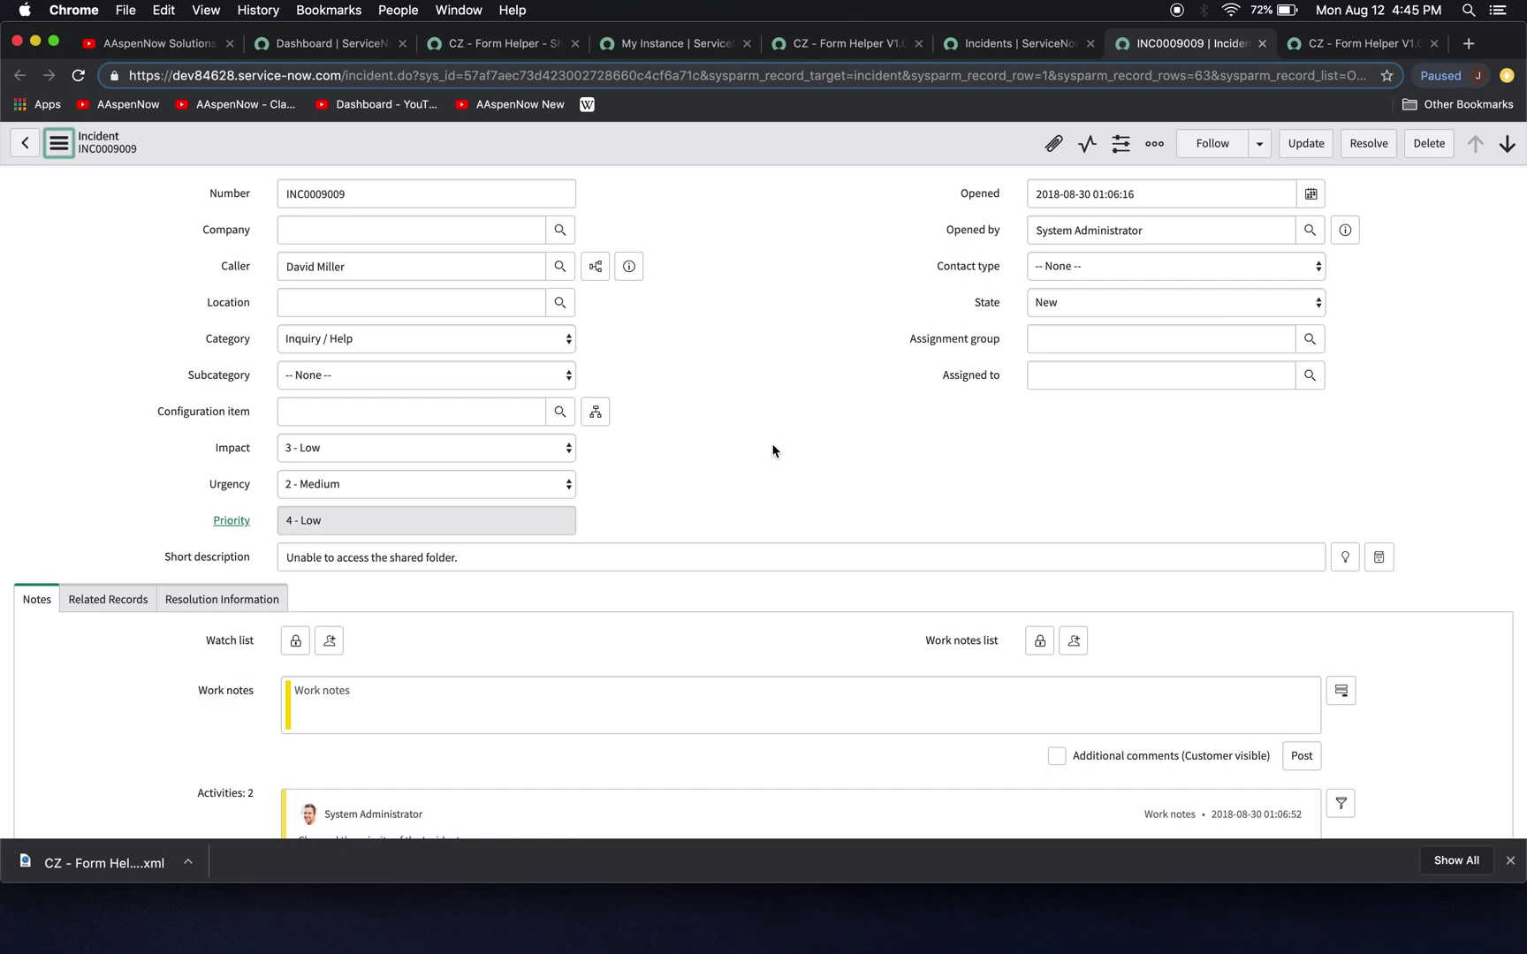
{"action": "left_click", "coordinate": [59, 145]}
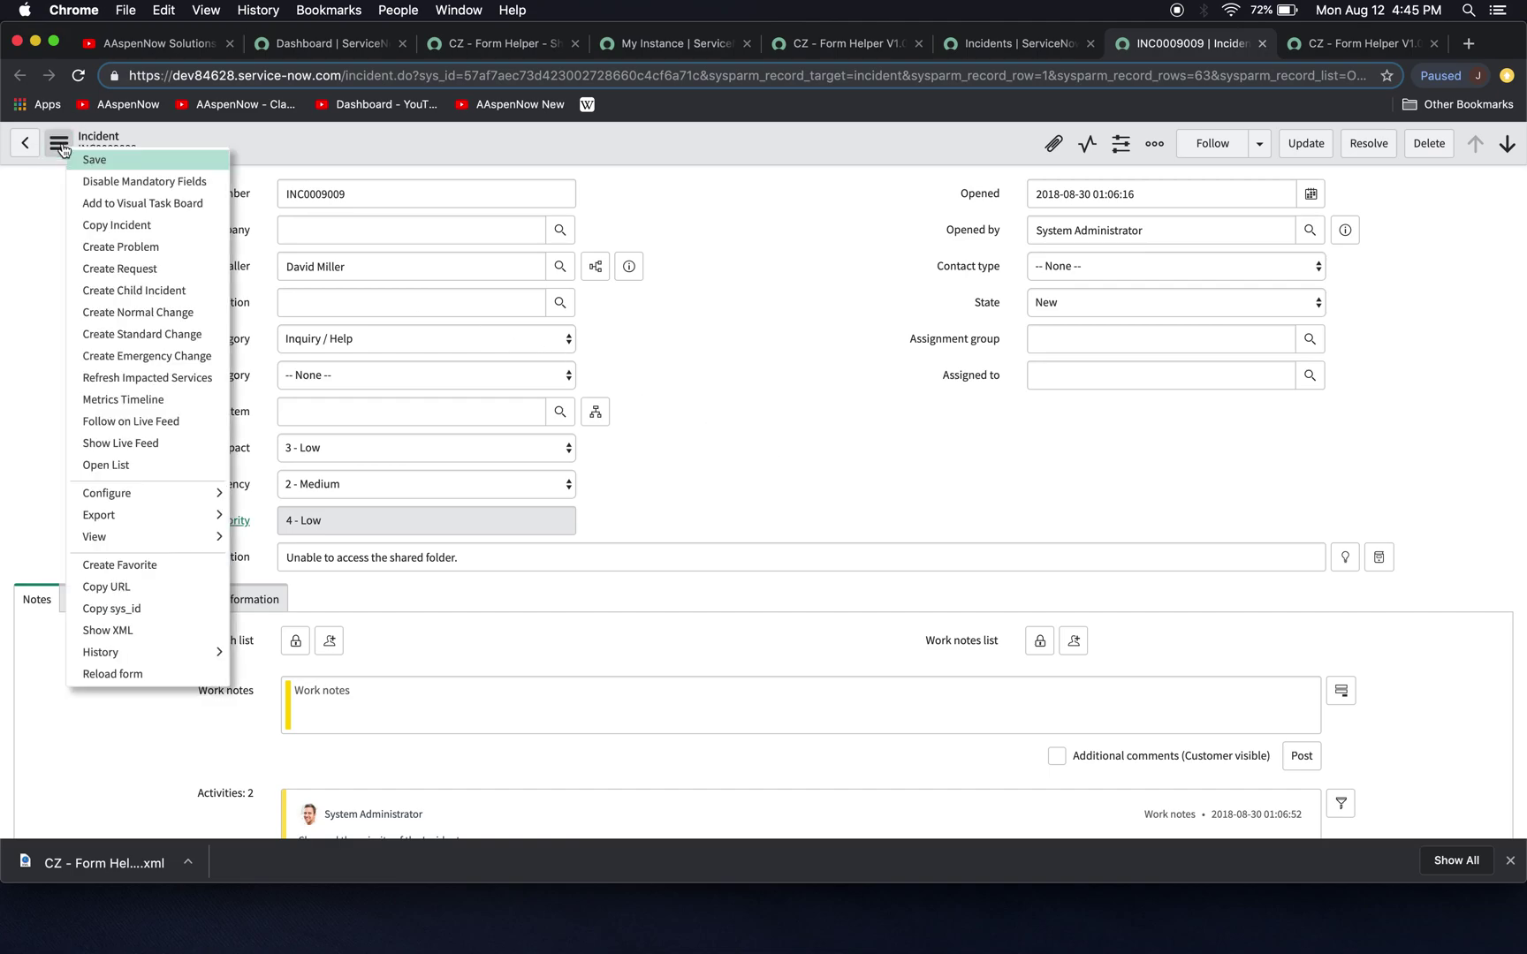
- Show INC0009009 in a list view, then switch to the full 63-record Incidents list
{"action": "left_click", "coordinate": [148, 470]}
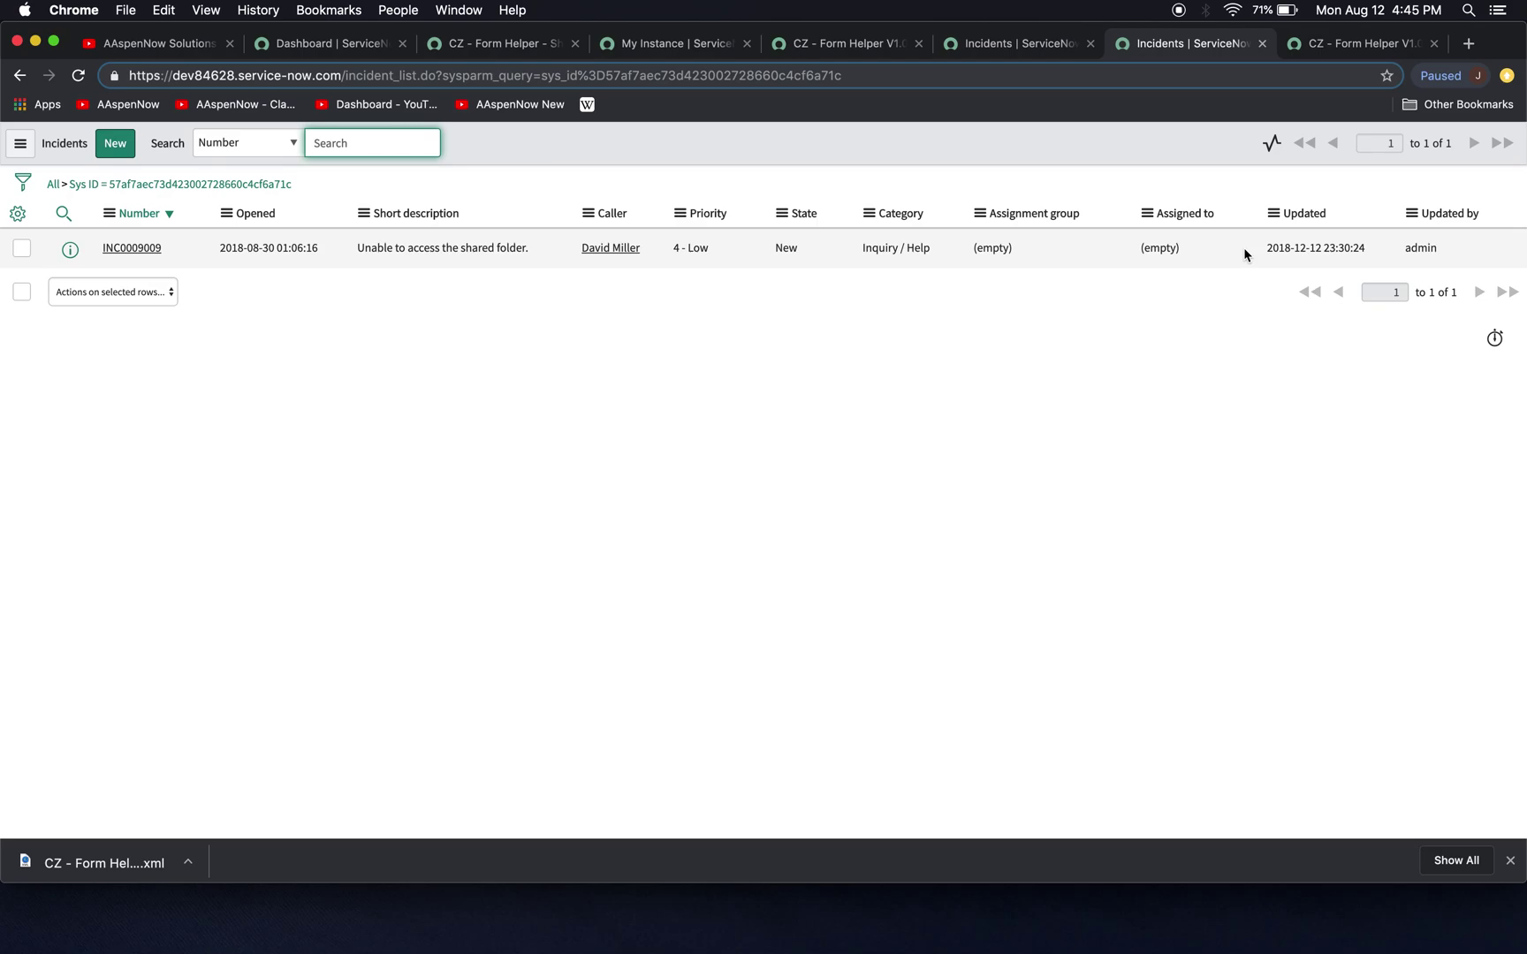
{"action": "left_click", "coordinate": [983, 49]}
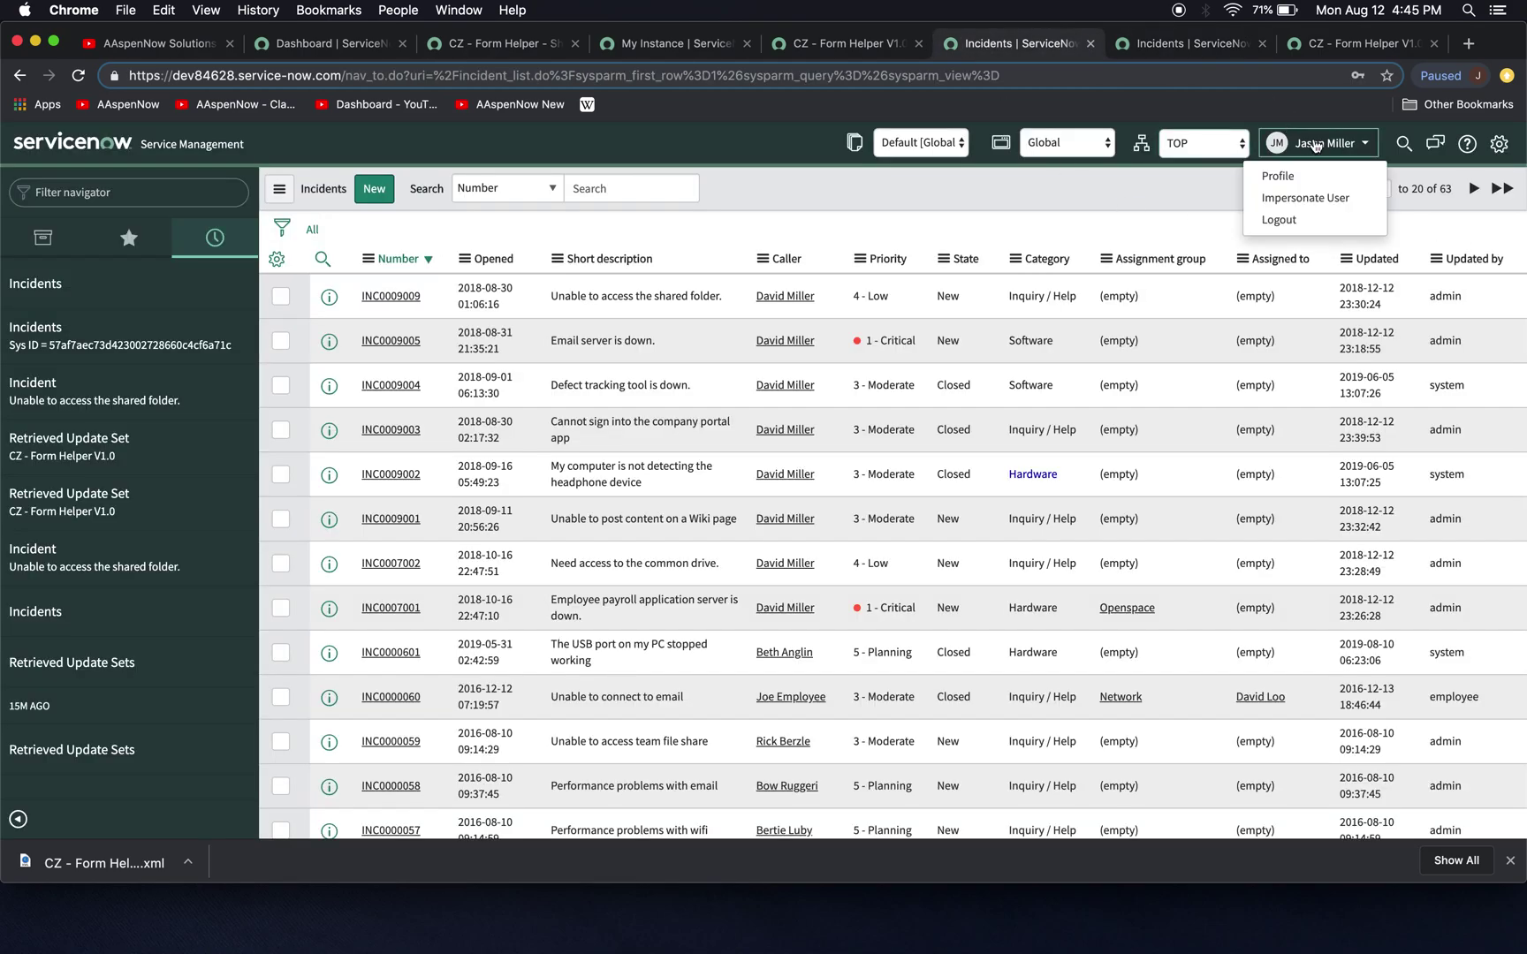
- Impersonate ACME ITIL and open Incidents (Active = true) from the navigator's history
{"action": "left_click", "coordinate": [1304, 198]}
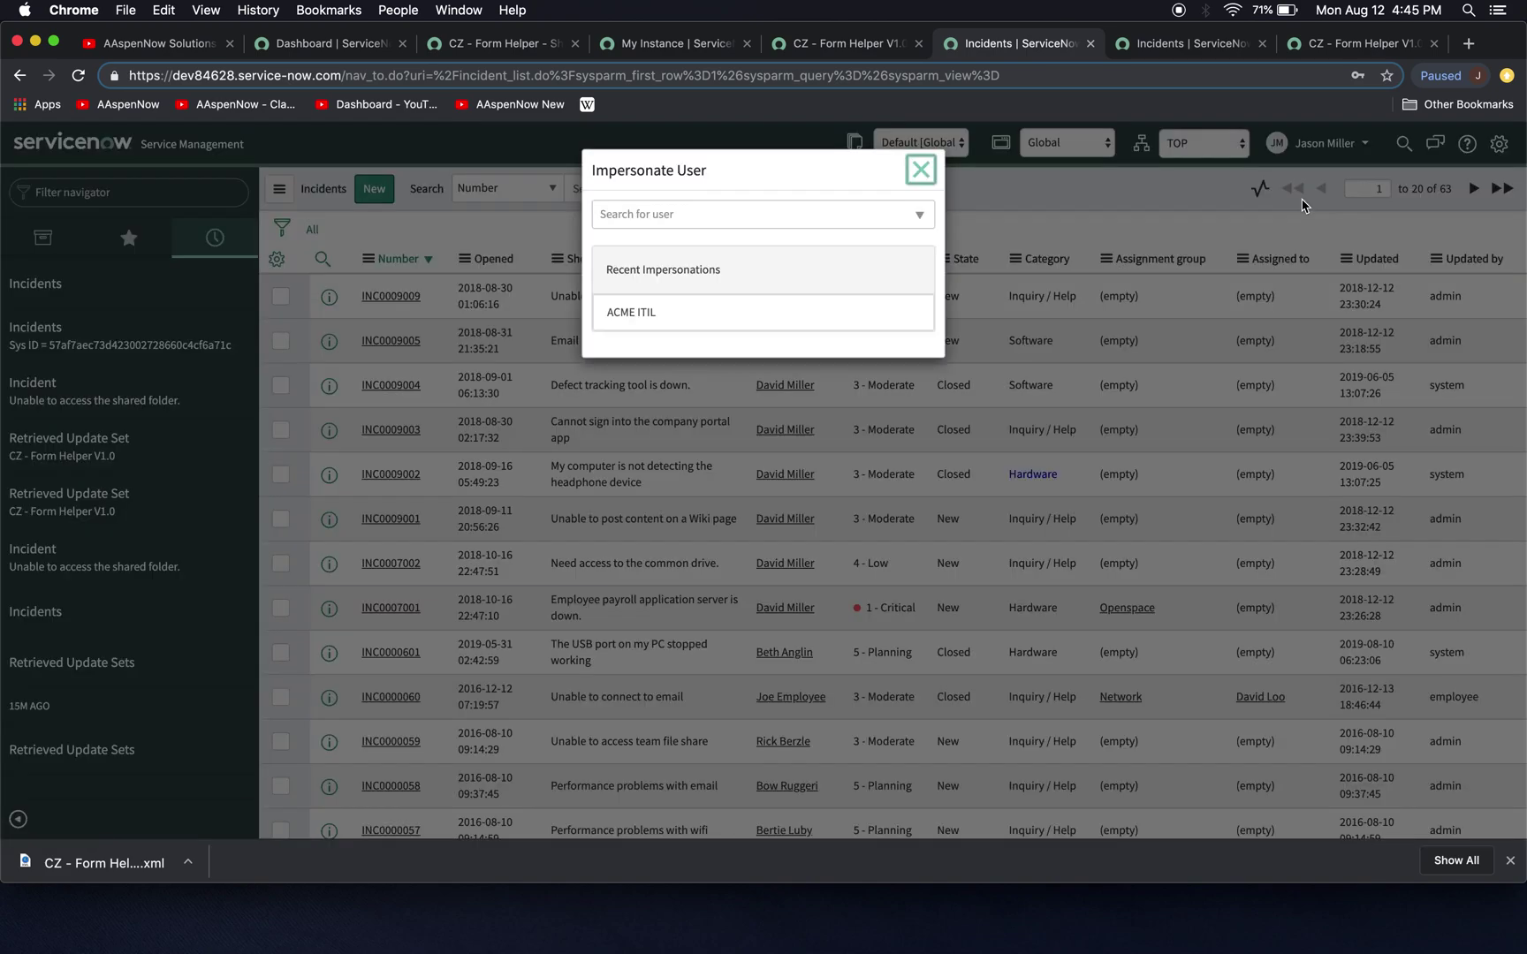
{"action": "left_click", "coordinate": [639, 315]}
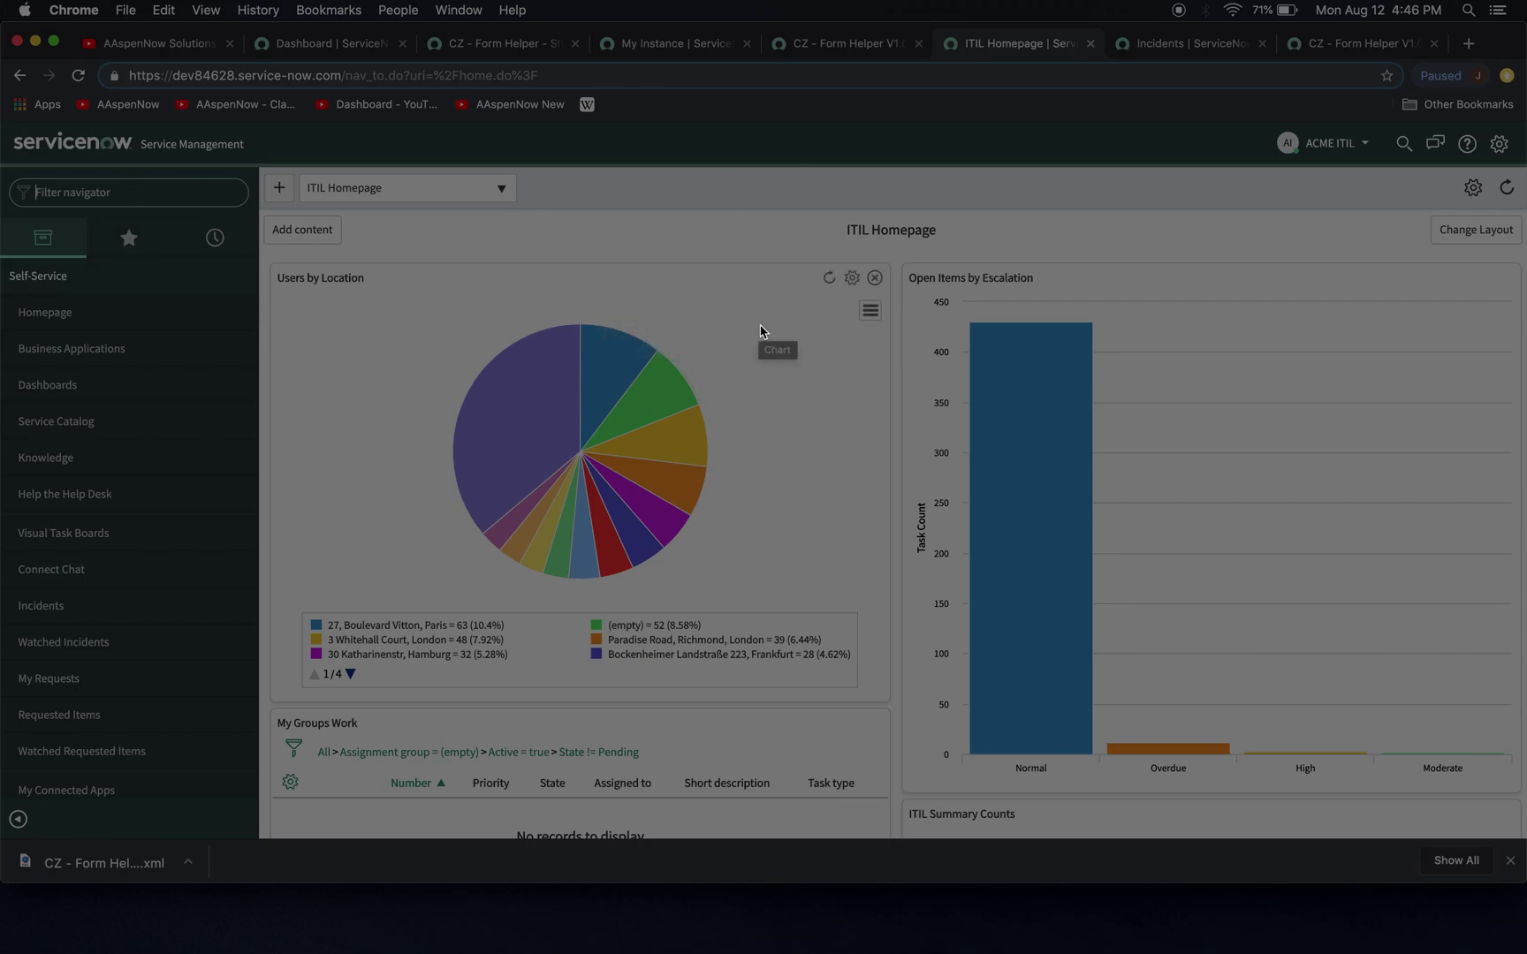
{"action": "key", "text": "XF86MonBrightnessUp"}
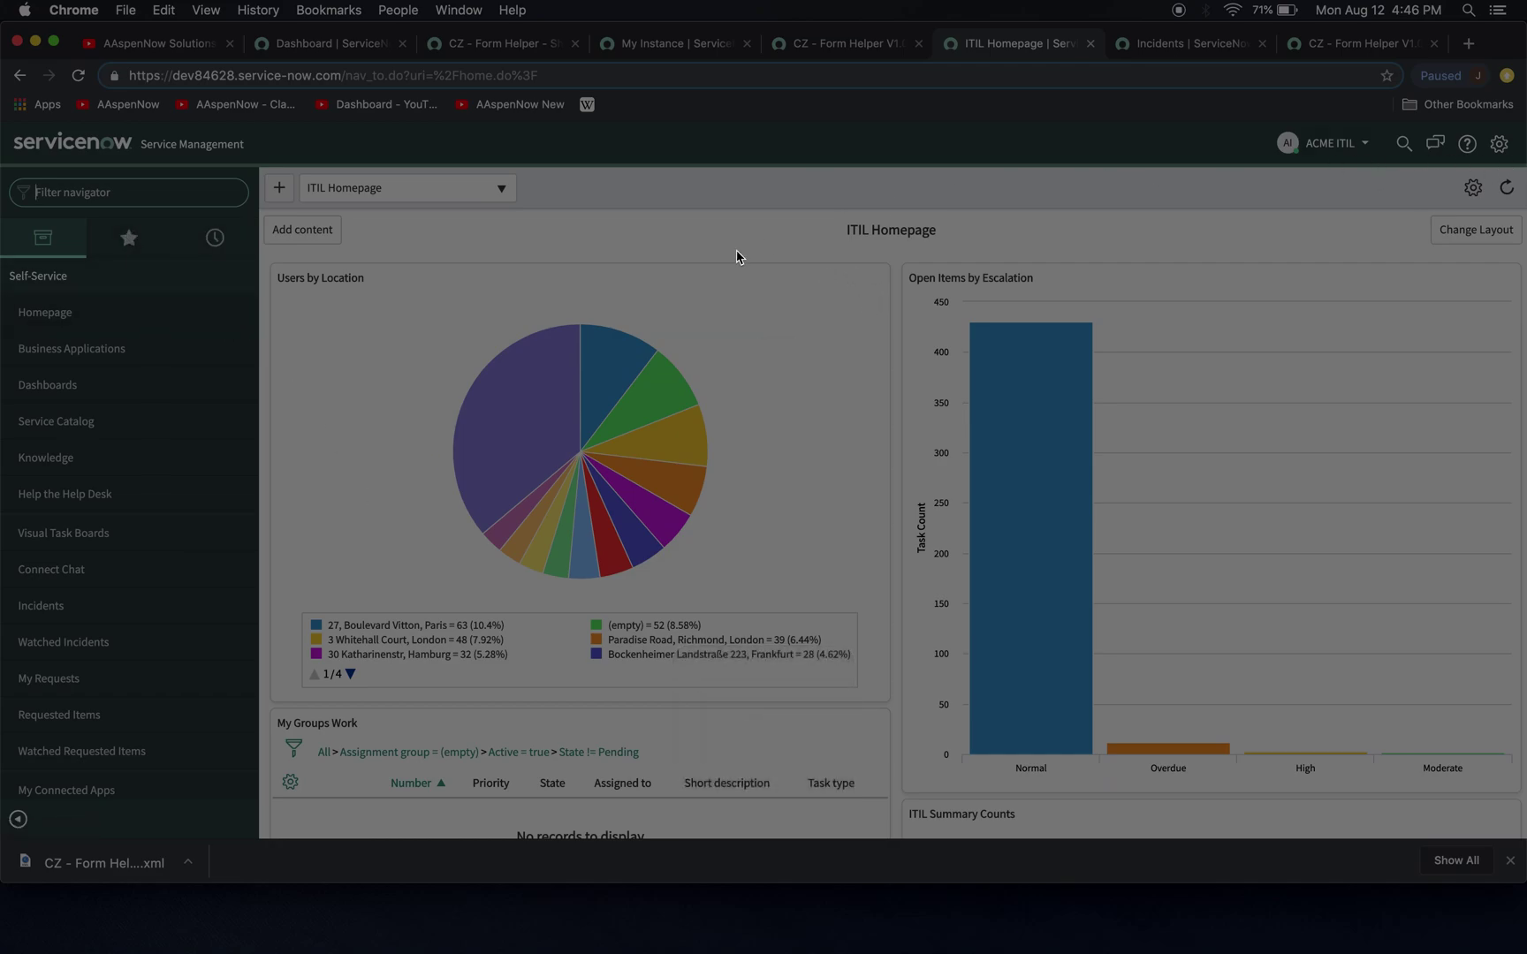
{"action": "left_click", "coordinate": [215, 237]}
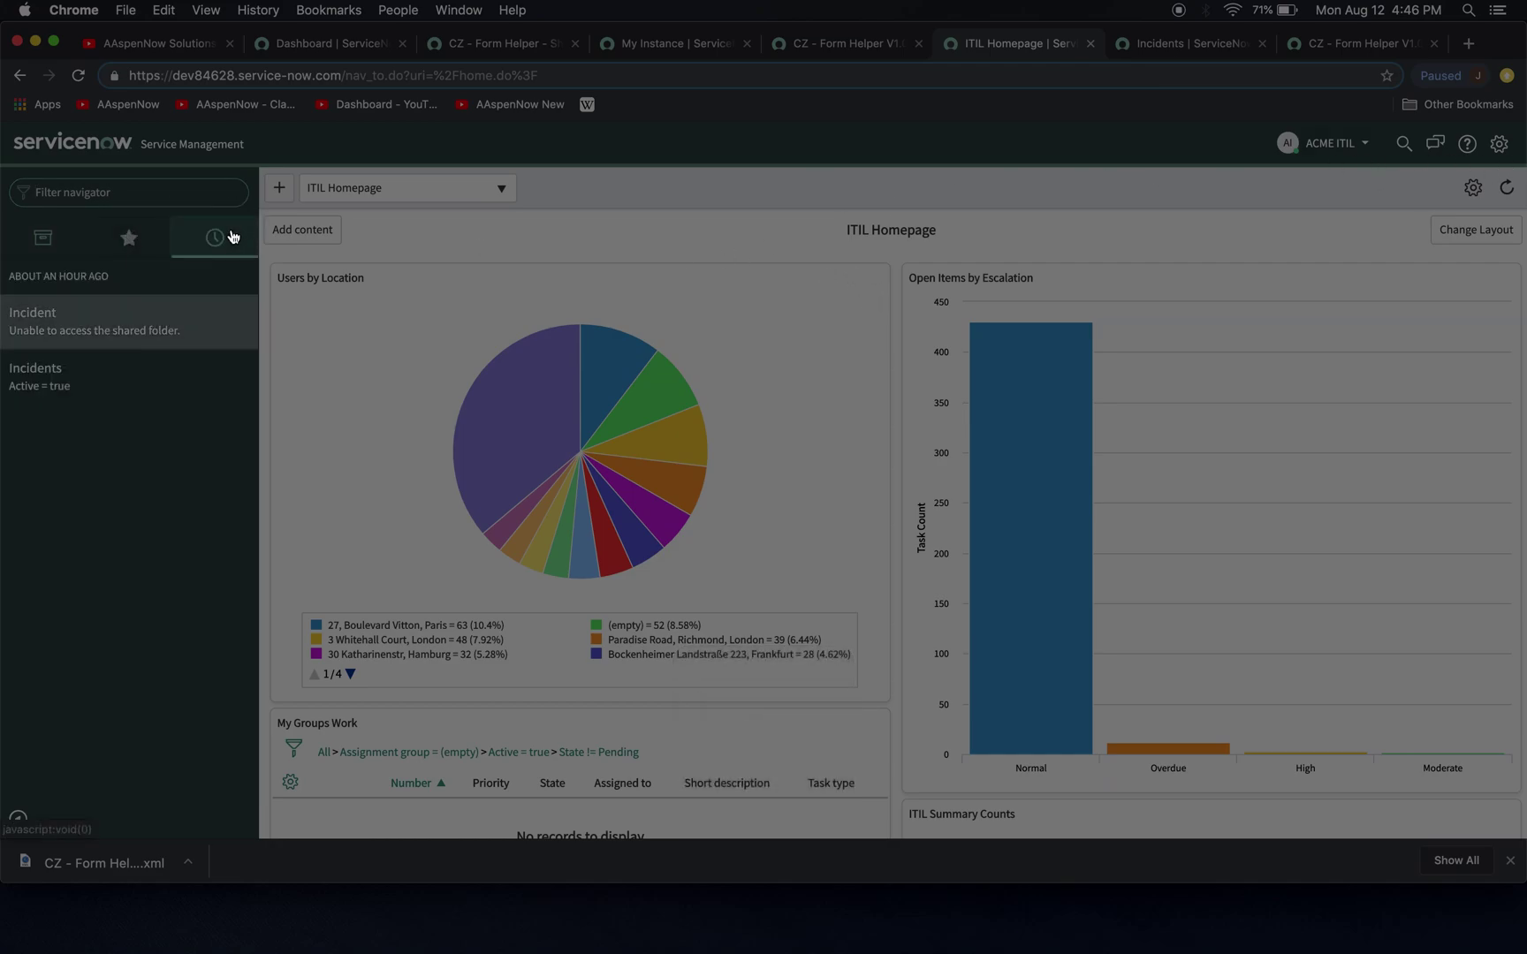
{"action": "left_click", "coordinate": [62, 381]}
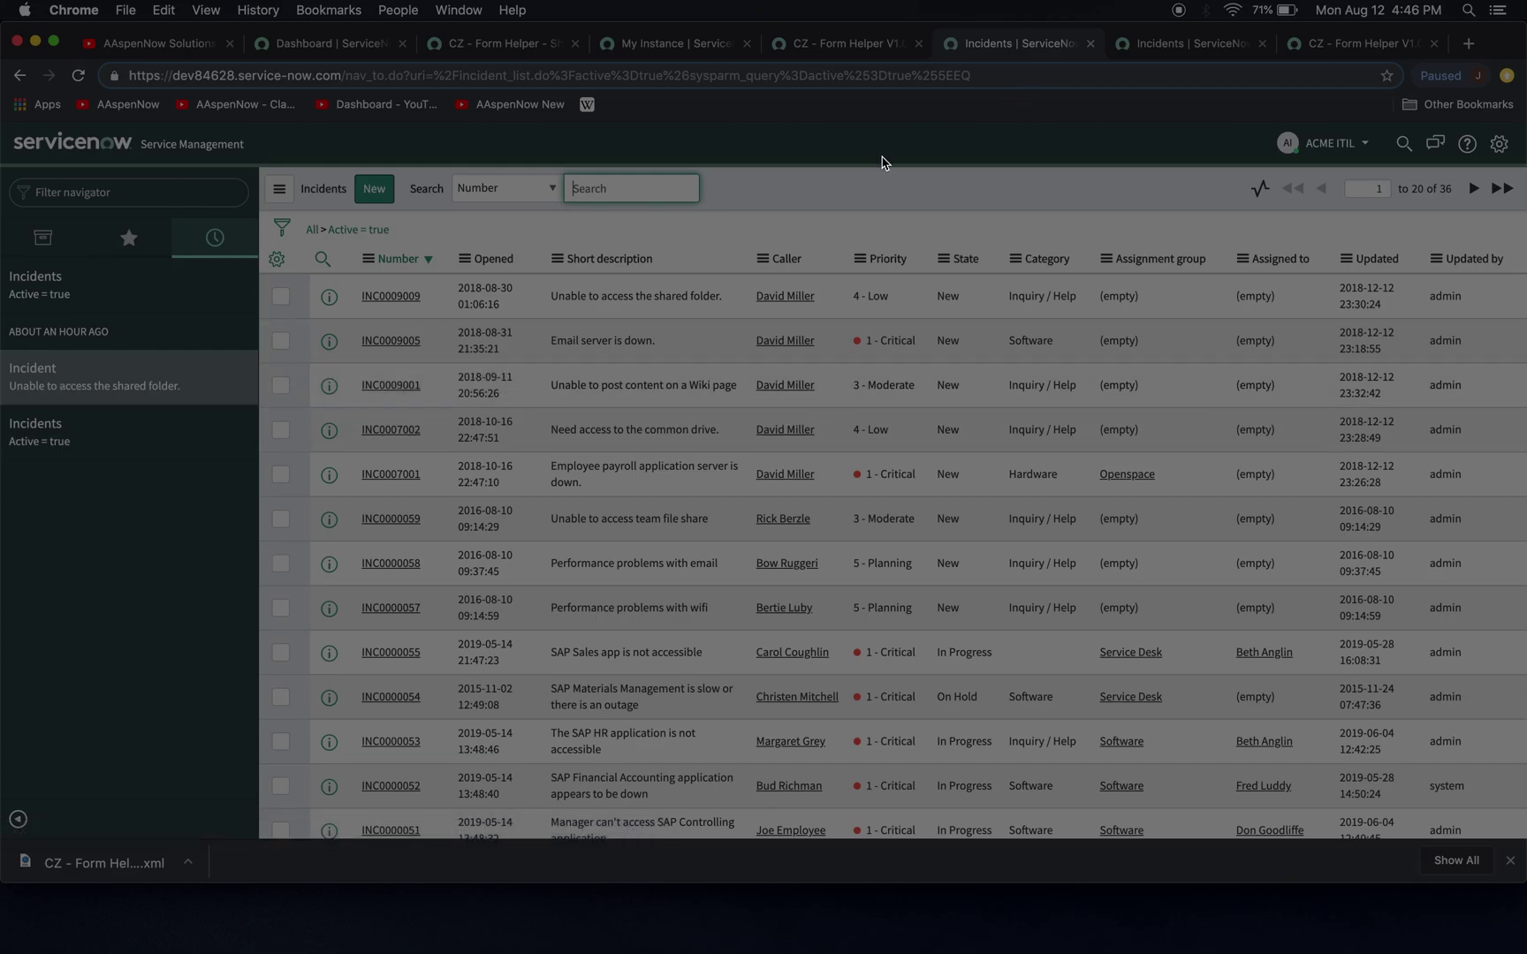
- Check INC0009009's context menu as ACME ITIL, then start impersonating back to the admin account
{"action": "left_click", "coordinate": [373, 300]}
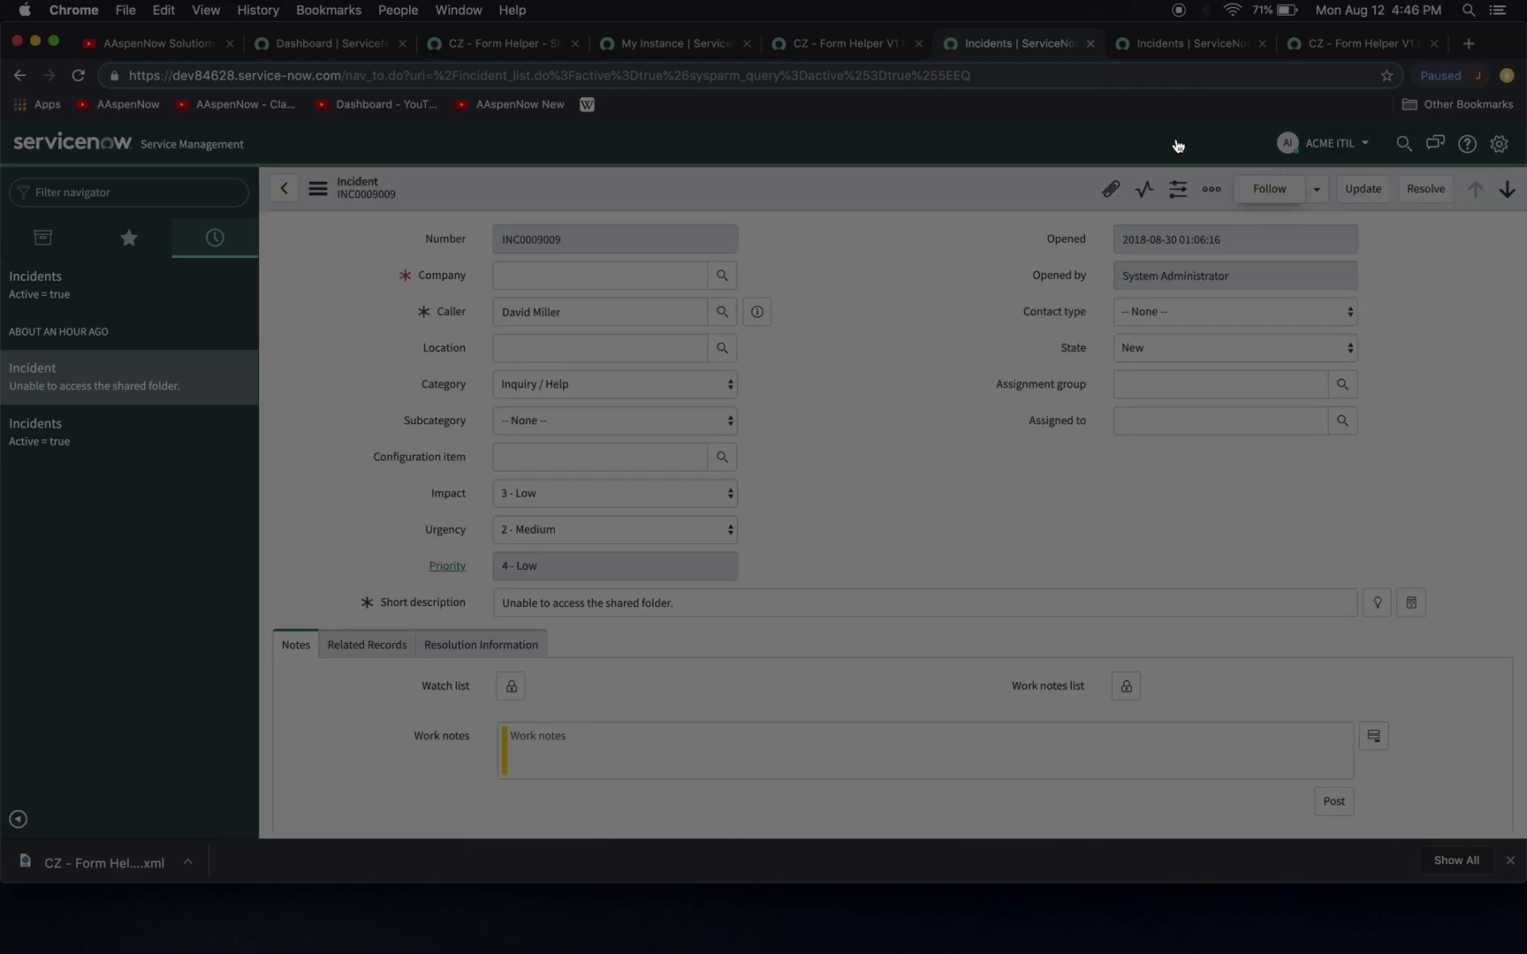
{"action": "left_click", "coordinate": [318, 190]}
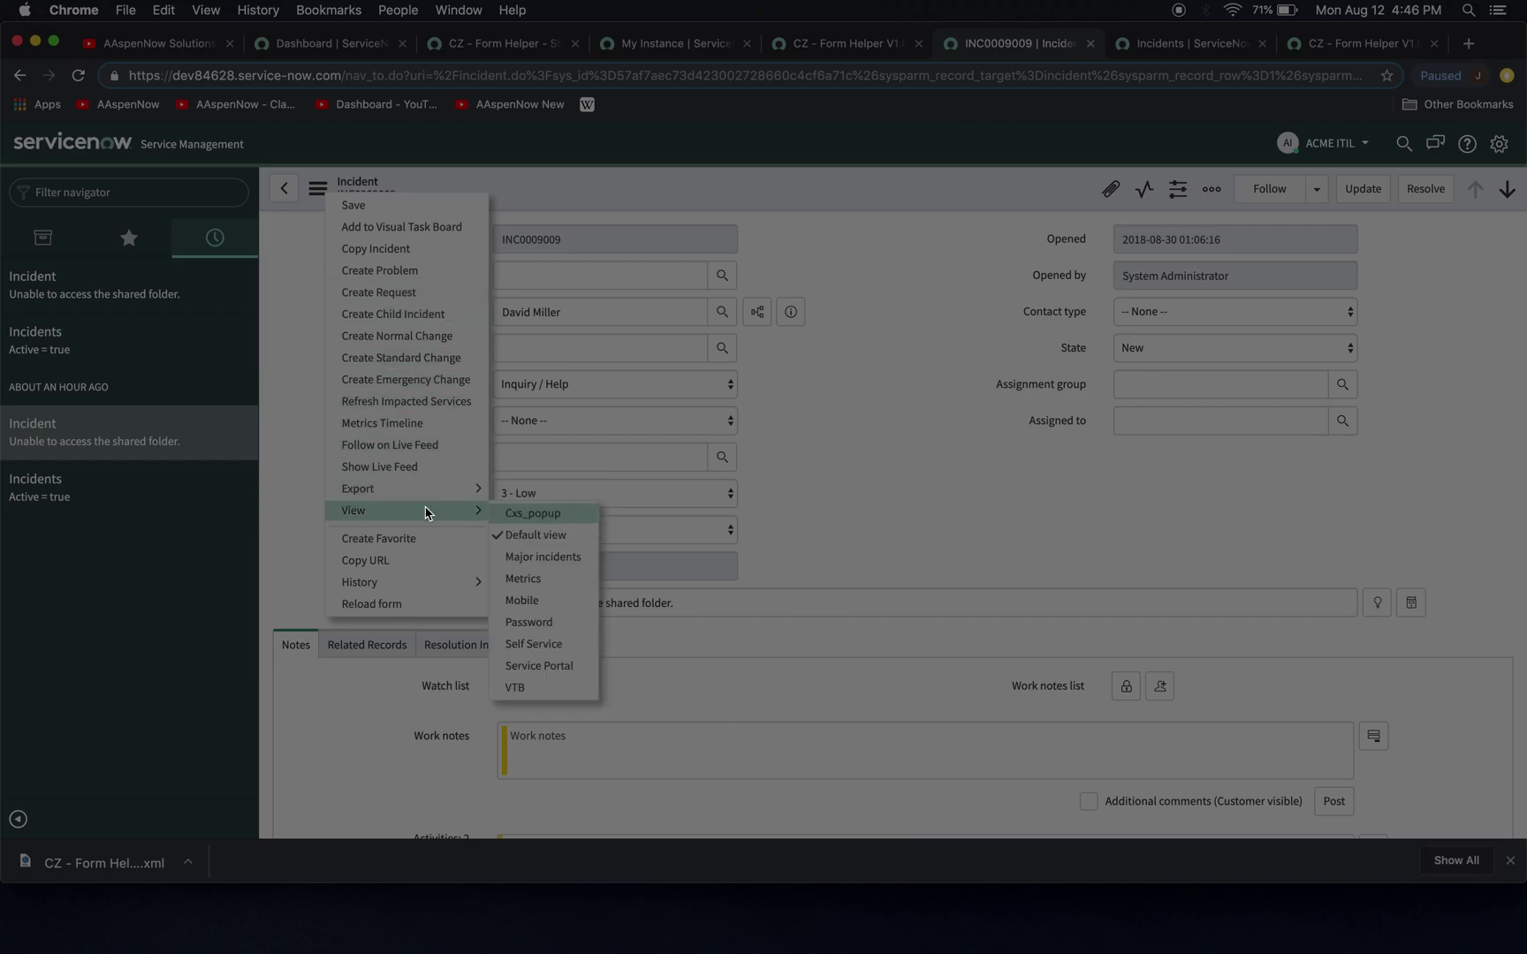
{"action": "left_click", "coordinate": [1352, 143]}
{"action": "left_click", "coordinate": [1343, 197]}
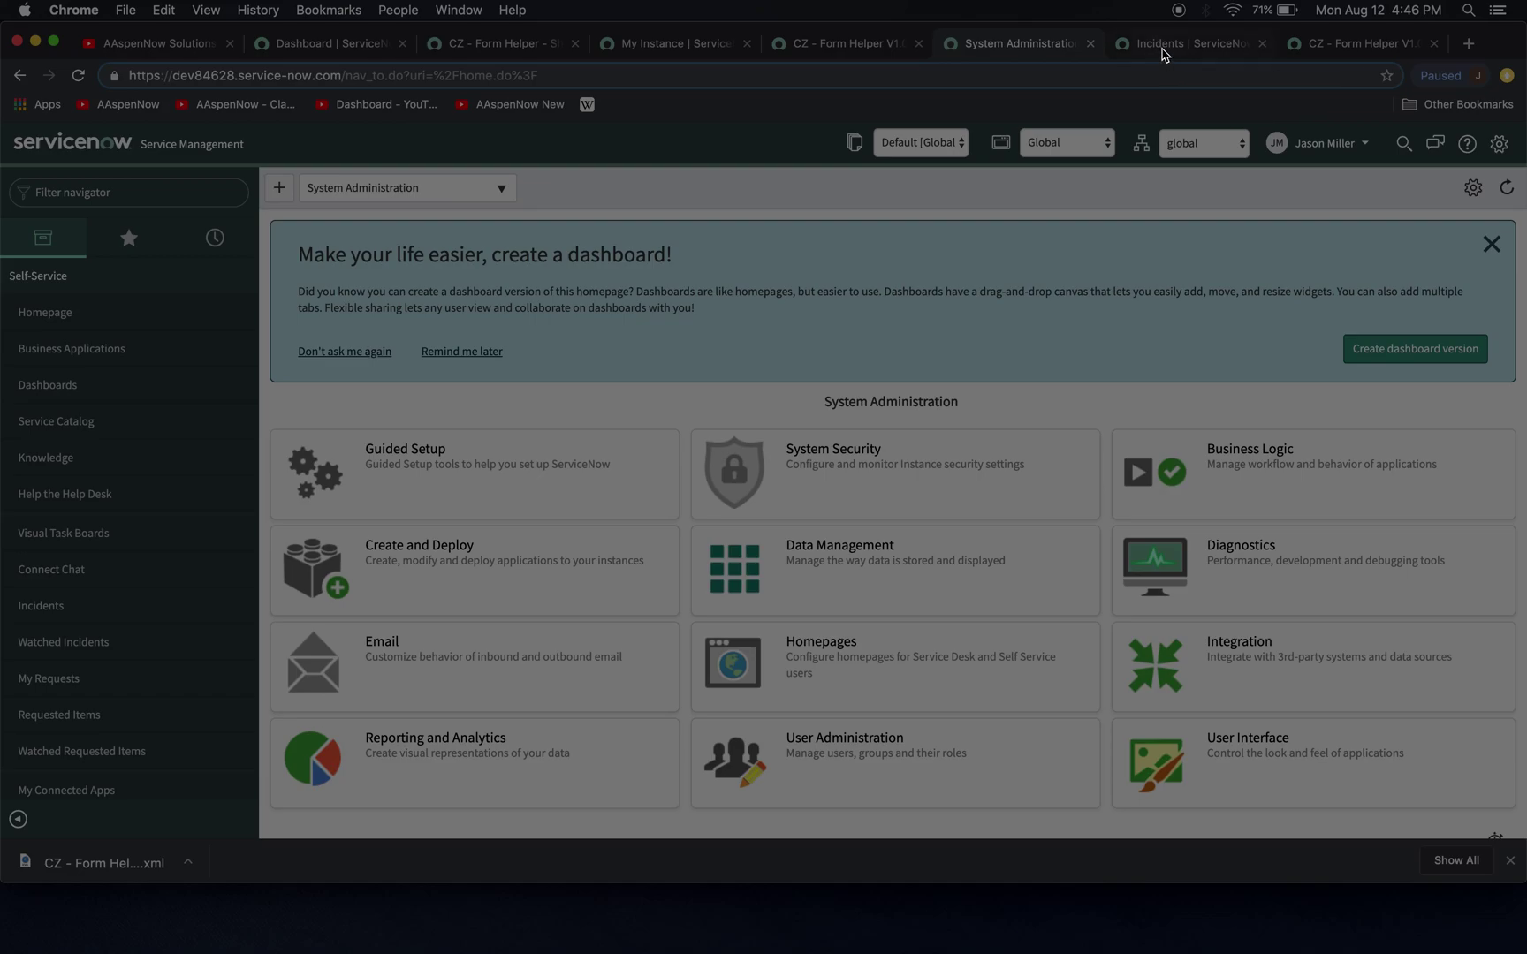
{"action": "left_click", "coordinate": [1165, 54]}
- Go from the CZ - Form Helper page back to the Developer Share projects list
{"action": "left_click", "coordinate": [1008, 54]}
{"action": "left_click", "coordinate": [454, 46]}
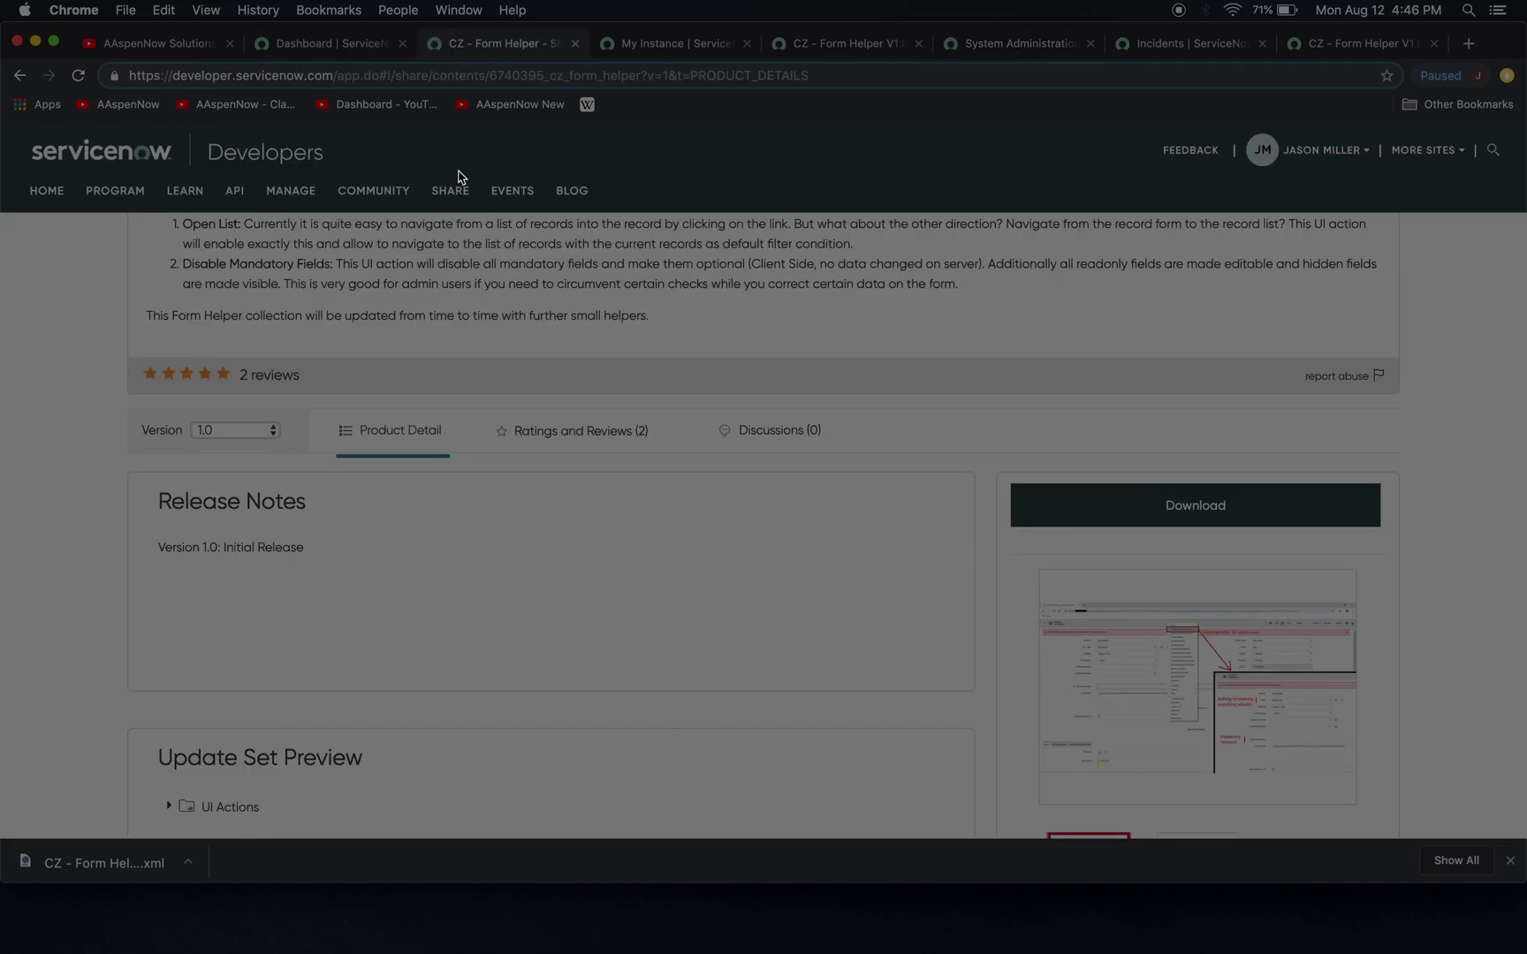
{"action": "scroll", "coordinate": [604, 444], "scroll_direction": "up", "scroll_amount": 5}
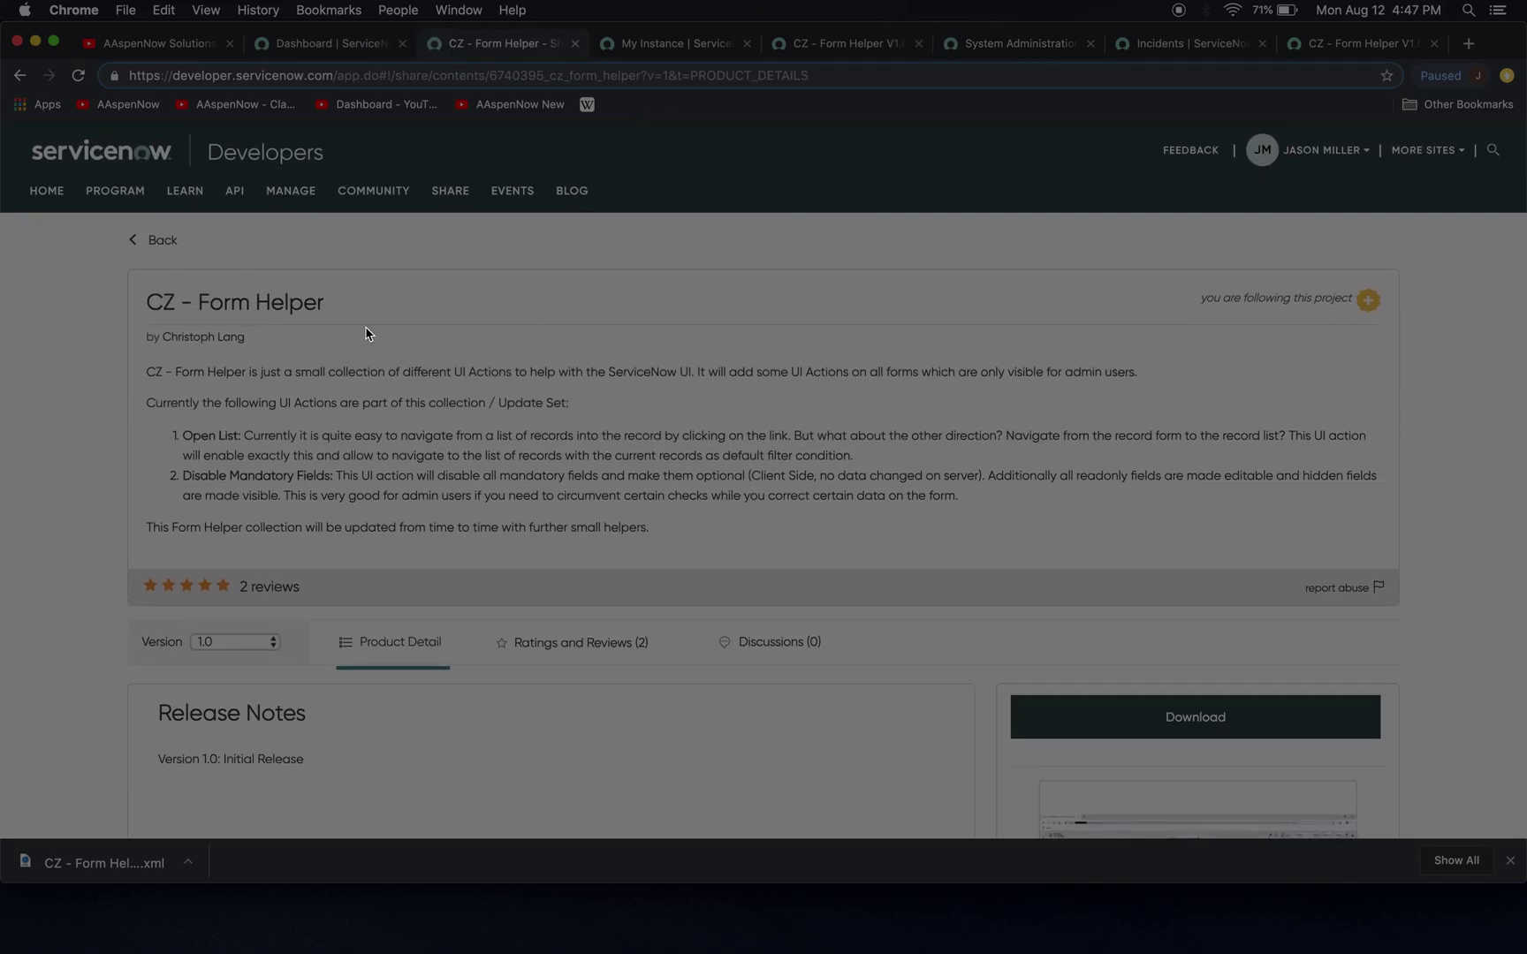
{"action": "left_click", "coordinate": [137, 245]}
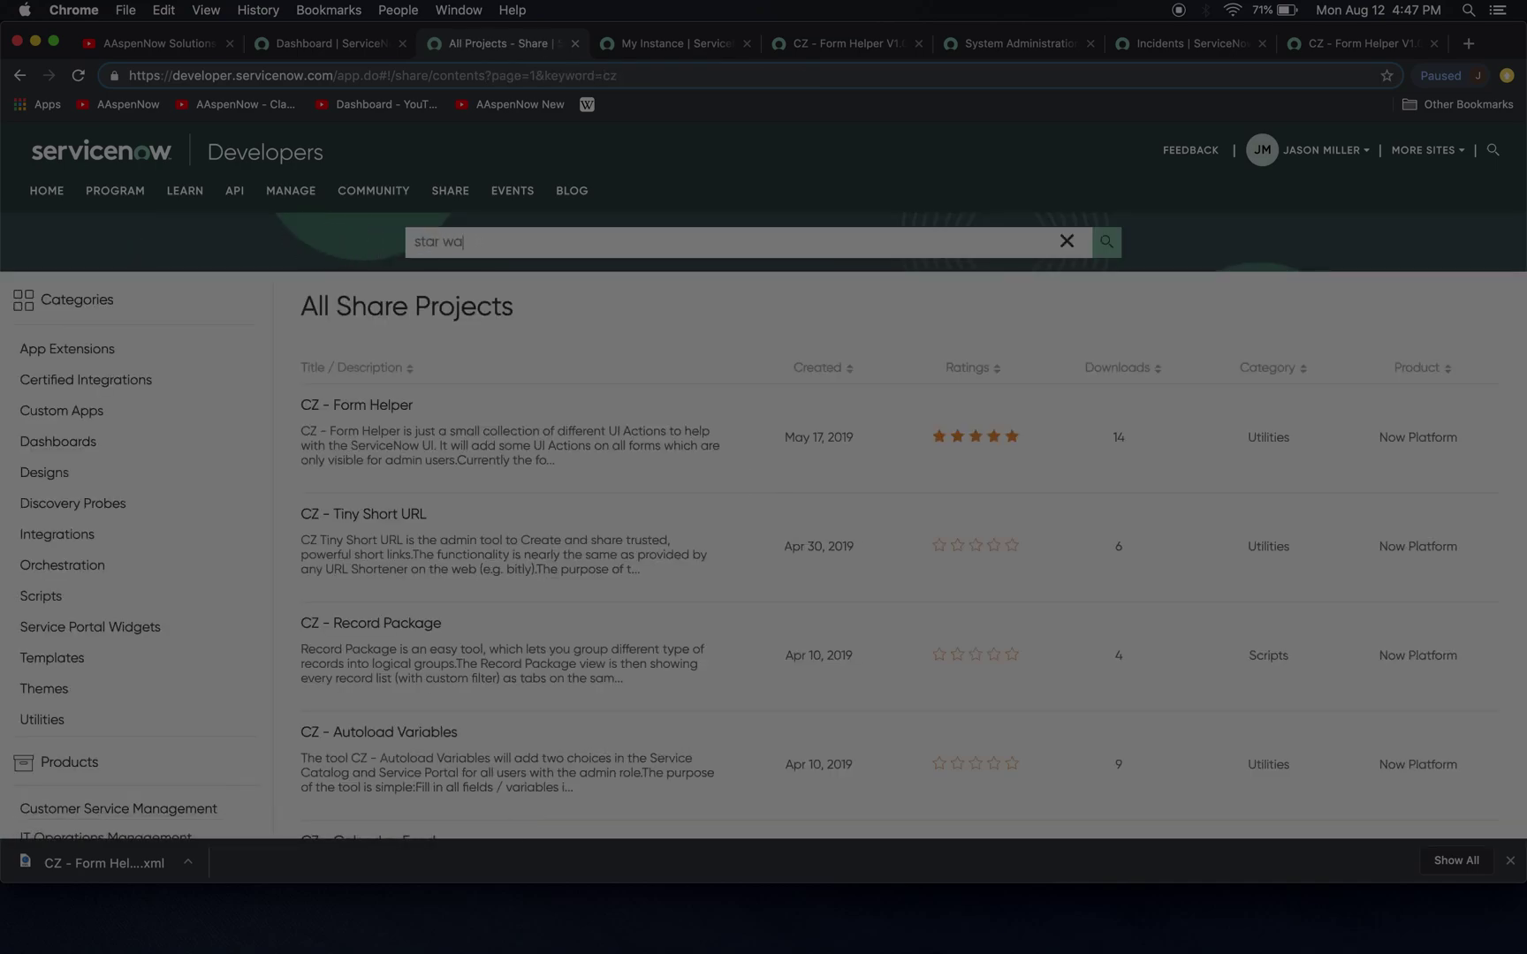
- Search share projects for 'star wars' and download the Star Wars Themes update set XML
{"action": "key", "text": "Return"}
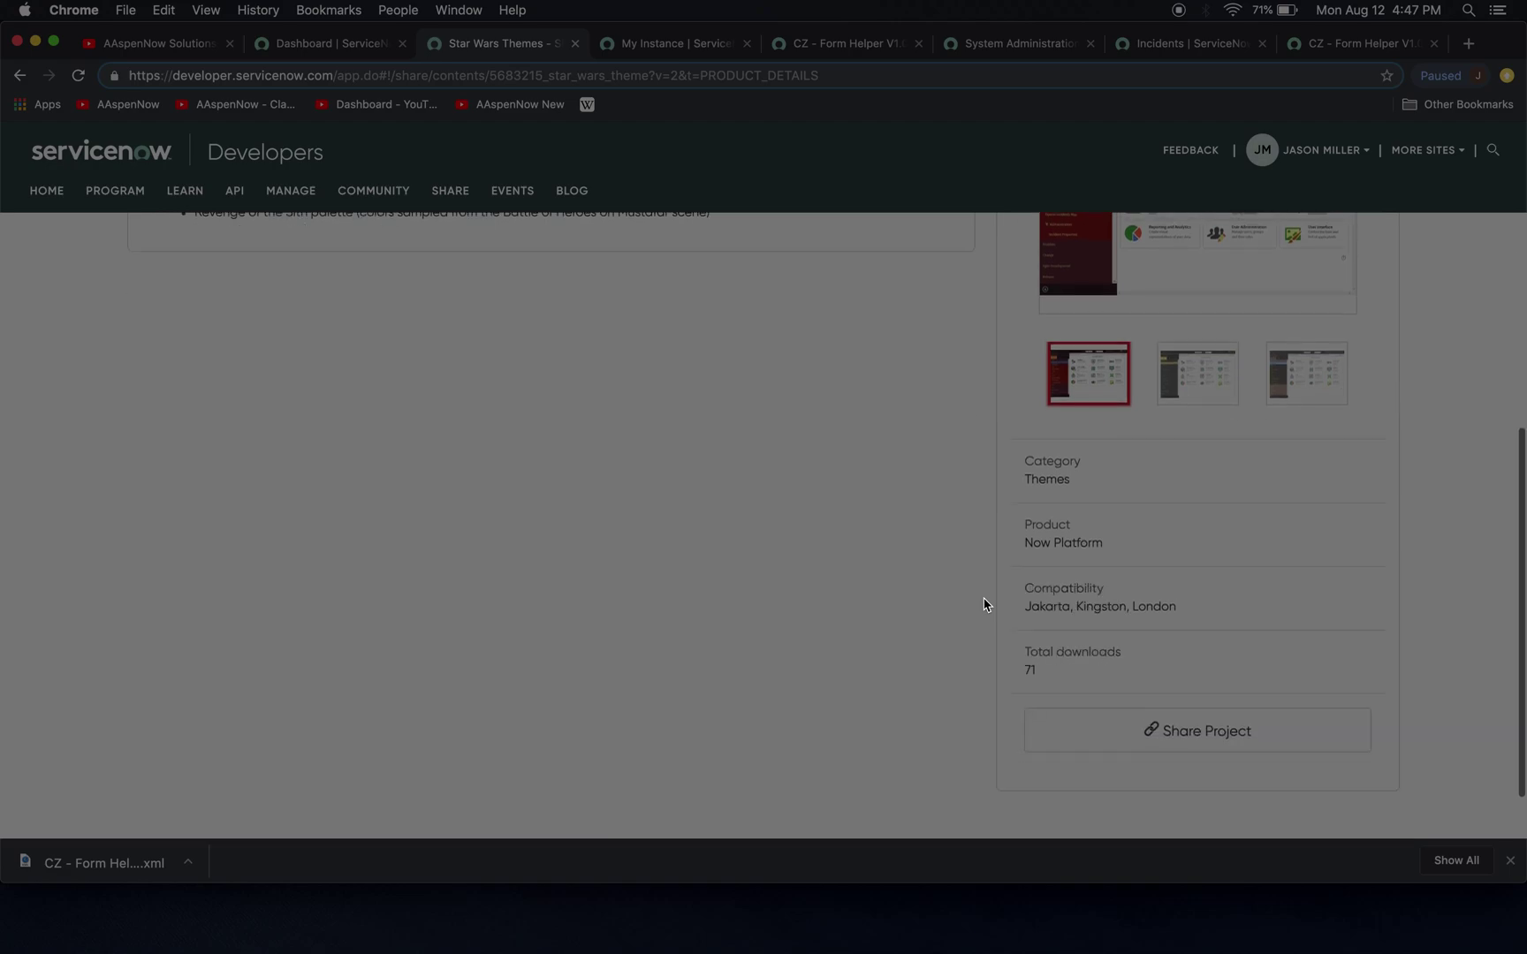
{"action": "scroll", "coordinate": [983, 605], "scroll_direction": "up", "scroll_amount": 5}
{"action": "scroll", "coordinate": [978, 556], "scroll_direction": "down", "scroll_amount": 7}
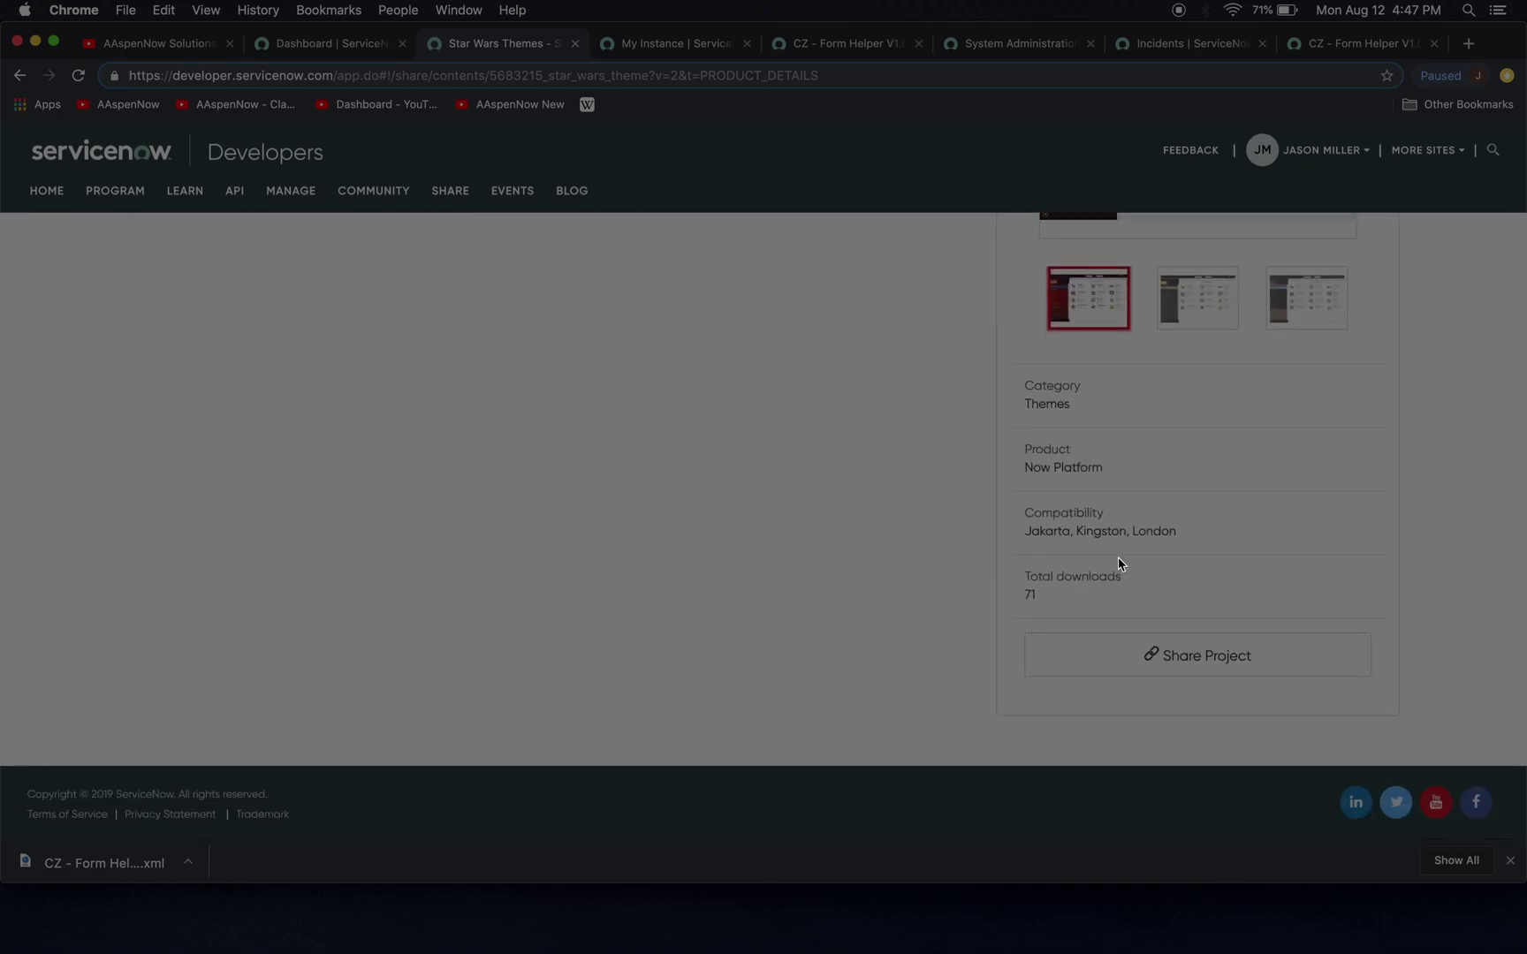
{"action": "scroll", "coordinate": [863, 534], "scroll_direction": "up", "scroll_amount": 7}
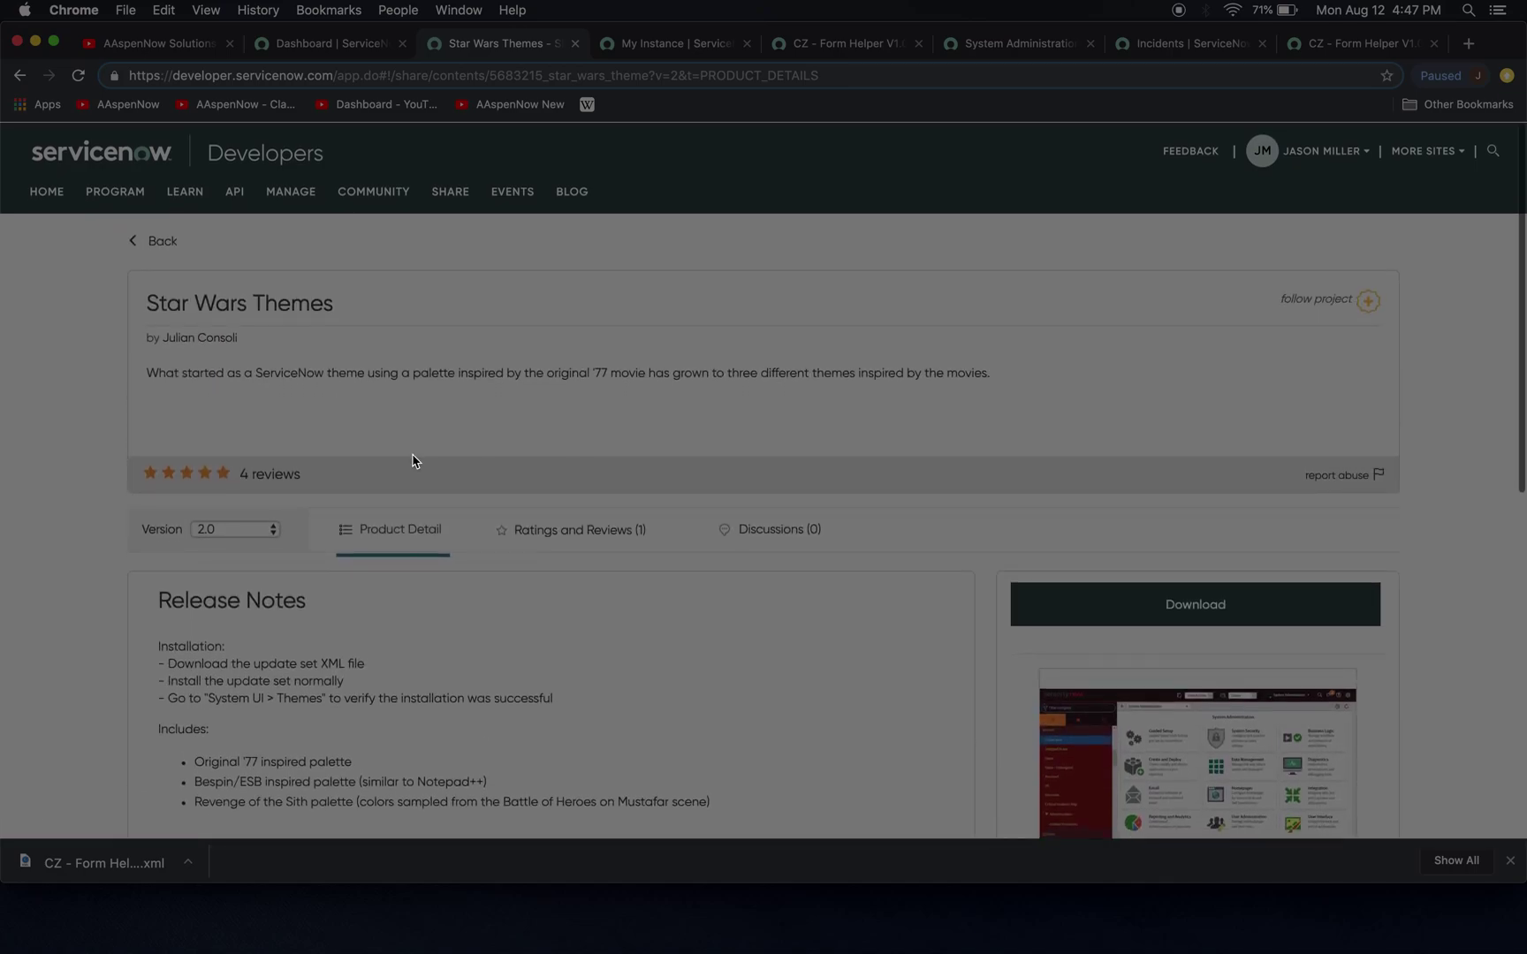
{"action": "scroll", "coordinate": [959, 521], "scroll_direction": "down", "scroll_amount": 2}
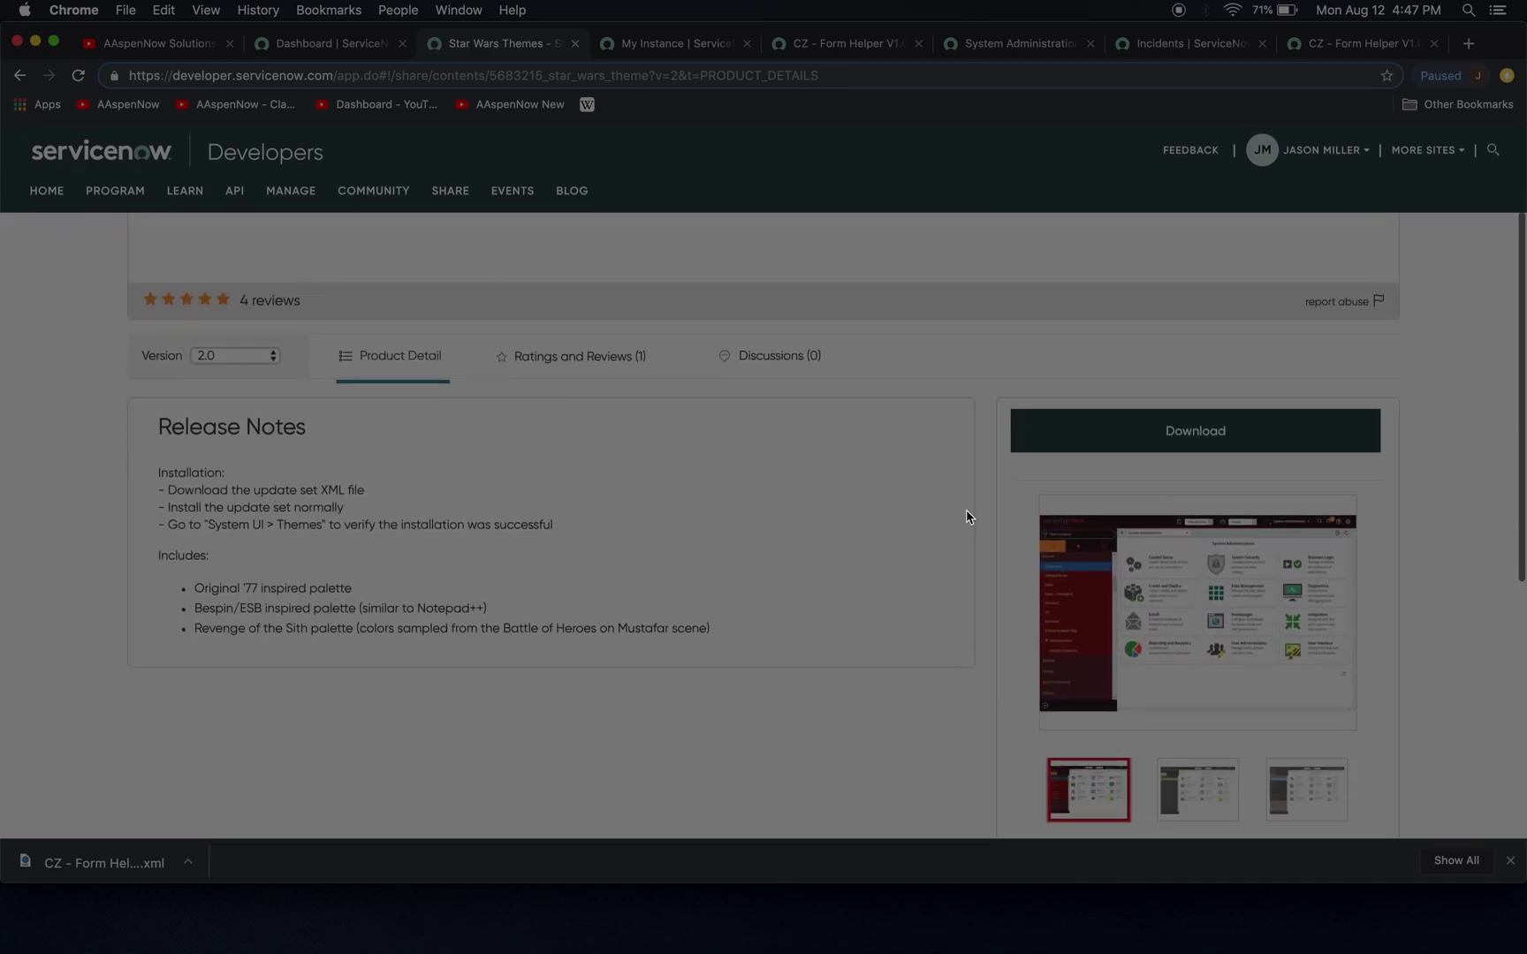
{"action": "left_click", "coordinate": [1106, 449]}
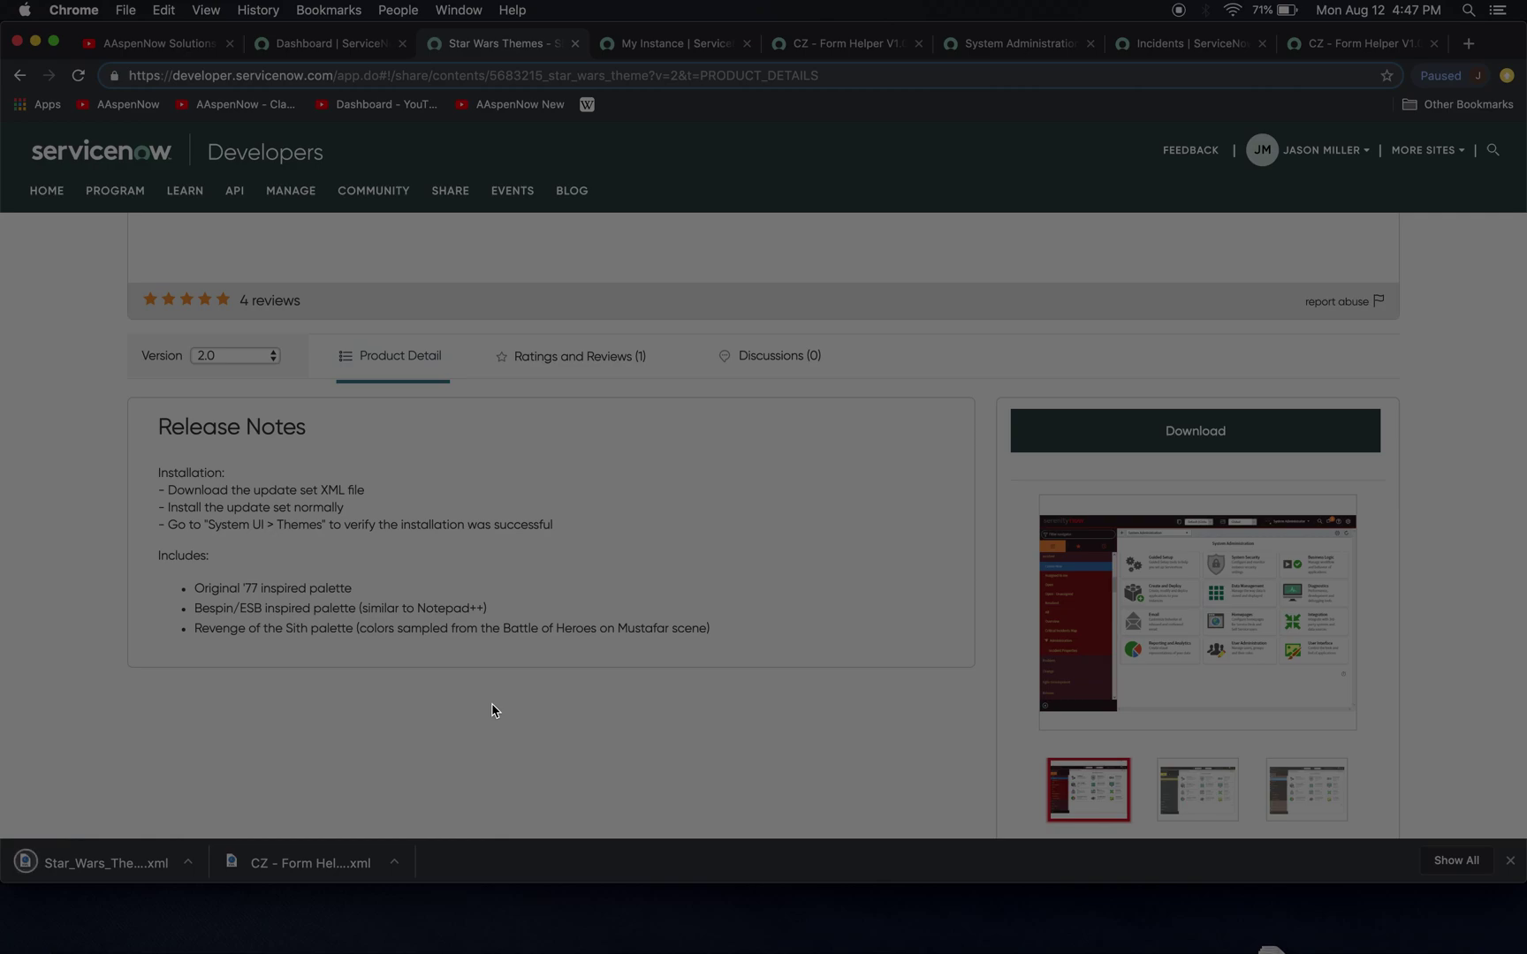
{"action": "left_click", "coordinate": [668, 44]}
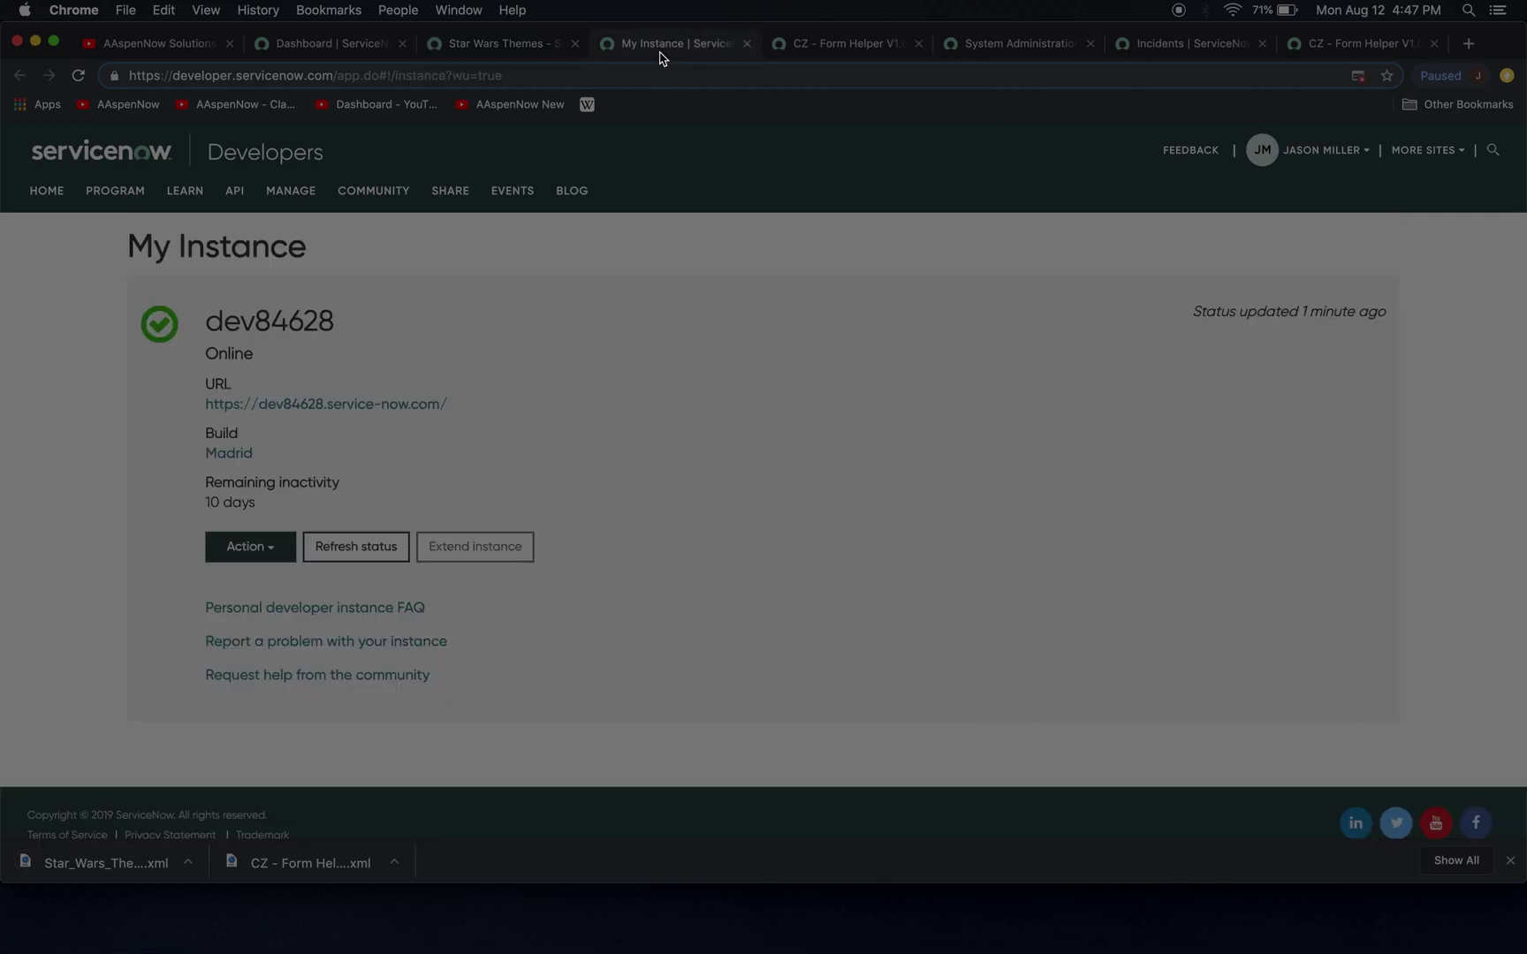
- Open Retrieved Update Sets via the navigator and import Star_Wars_Themes.xml from XML
{"action": "left_click", "coordinate": [815, 46]}
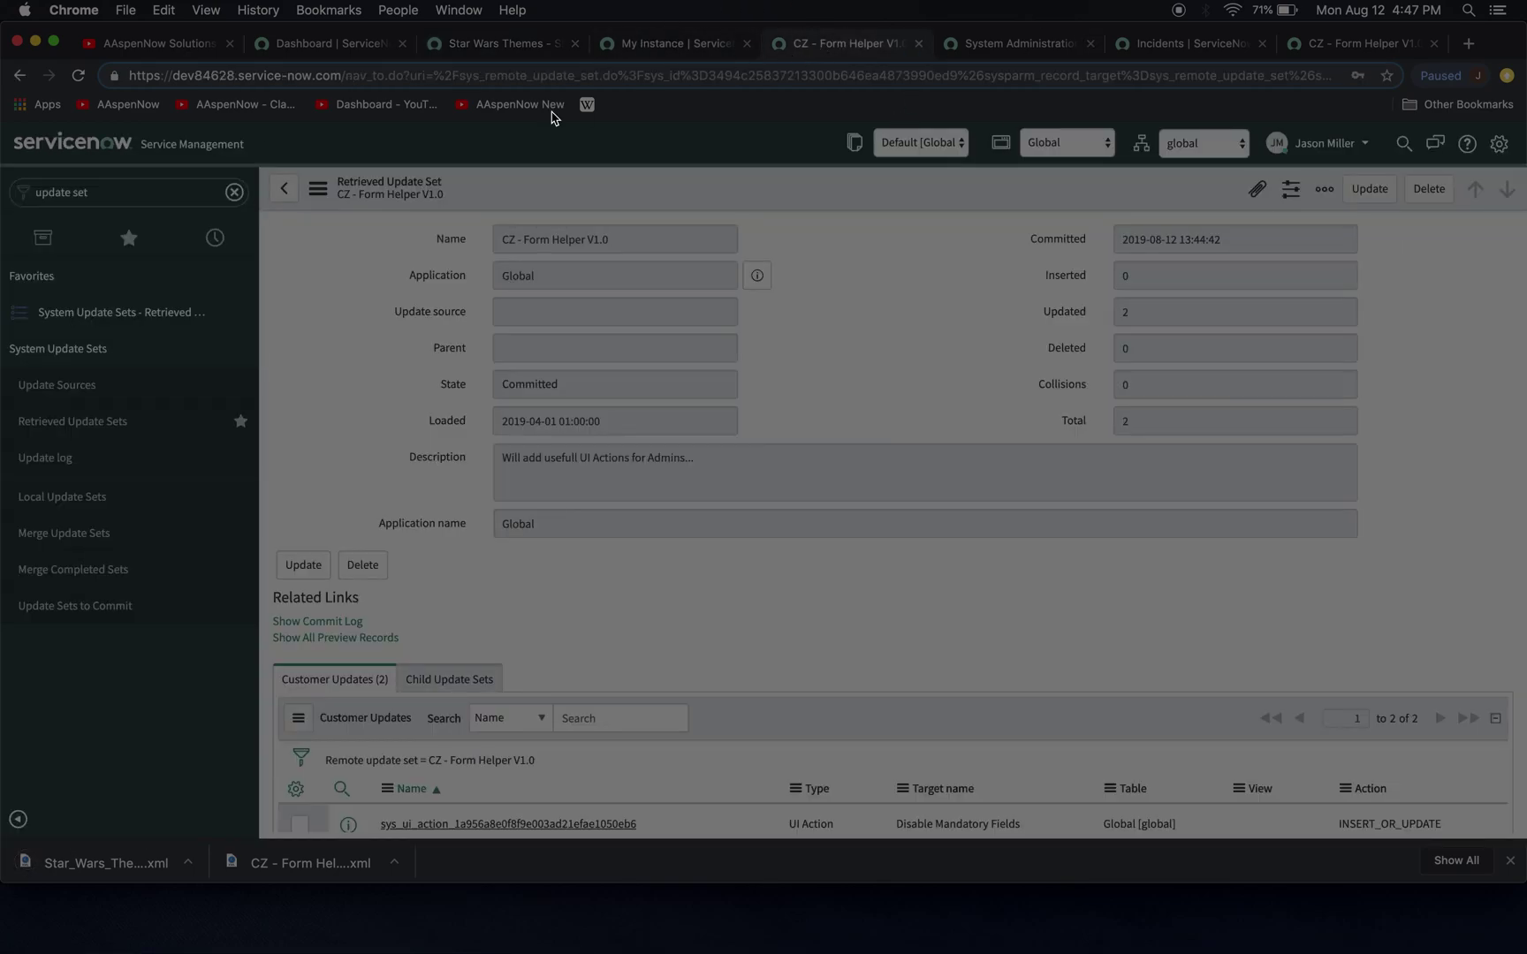
{"action": "left_click", "coordinate": [103, 193]}
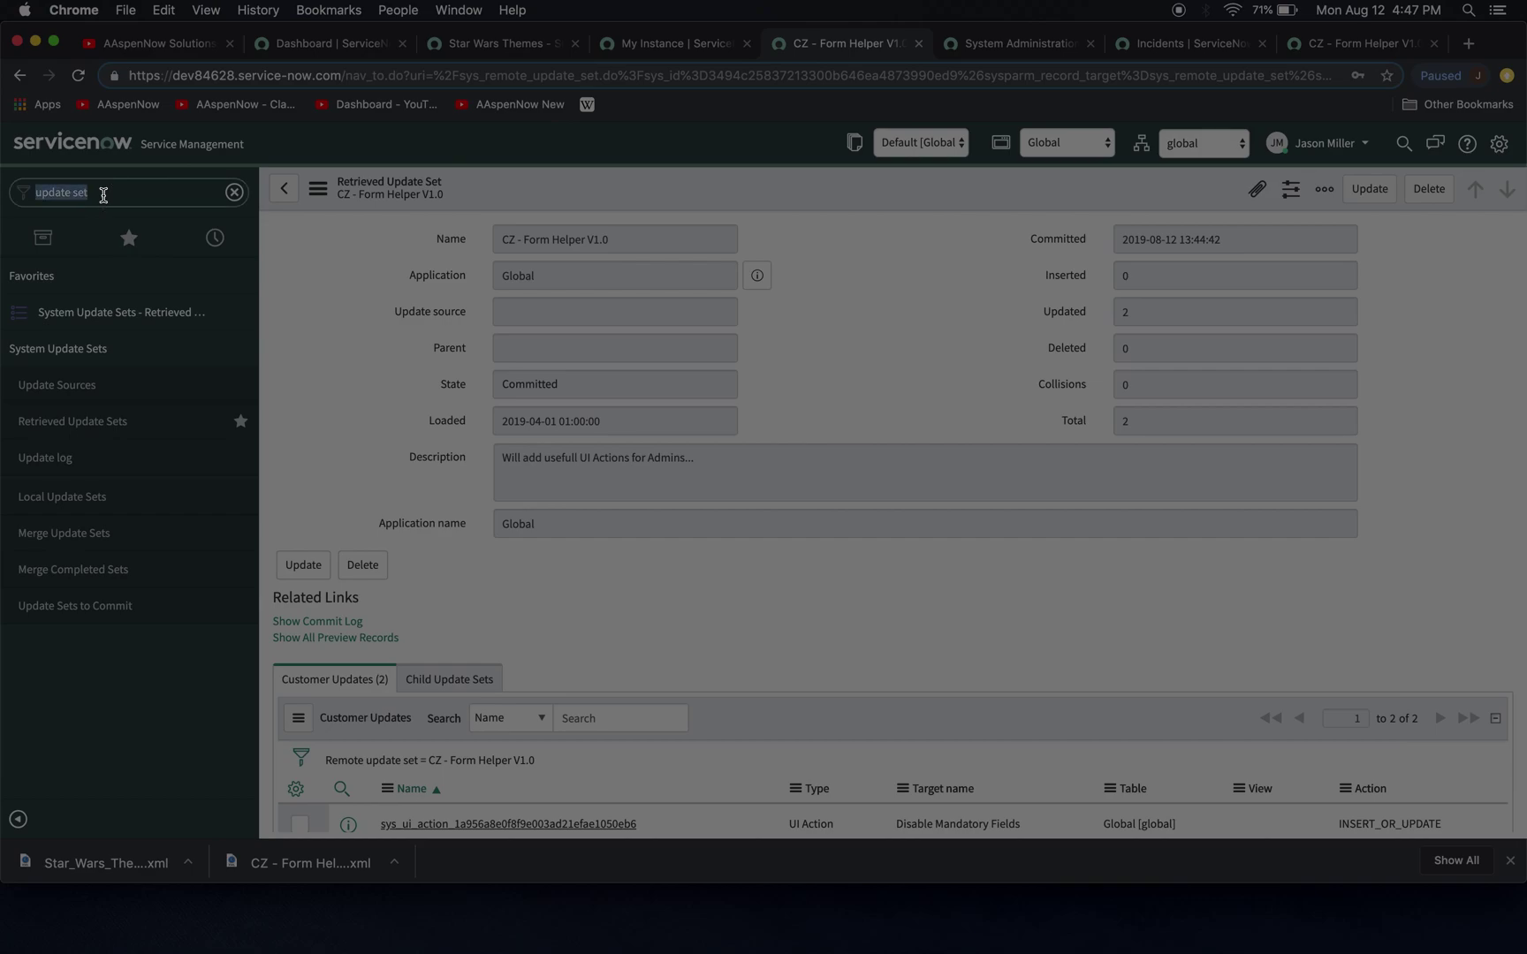
{"action": "type", "text": "retrieved update"}
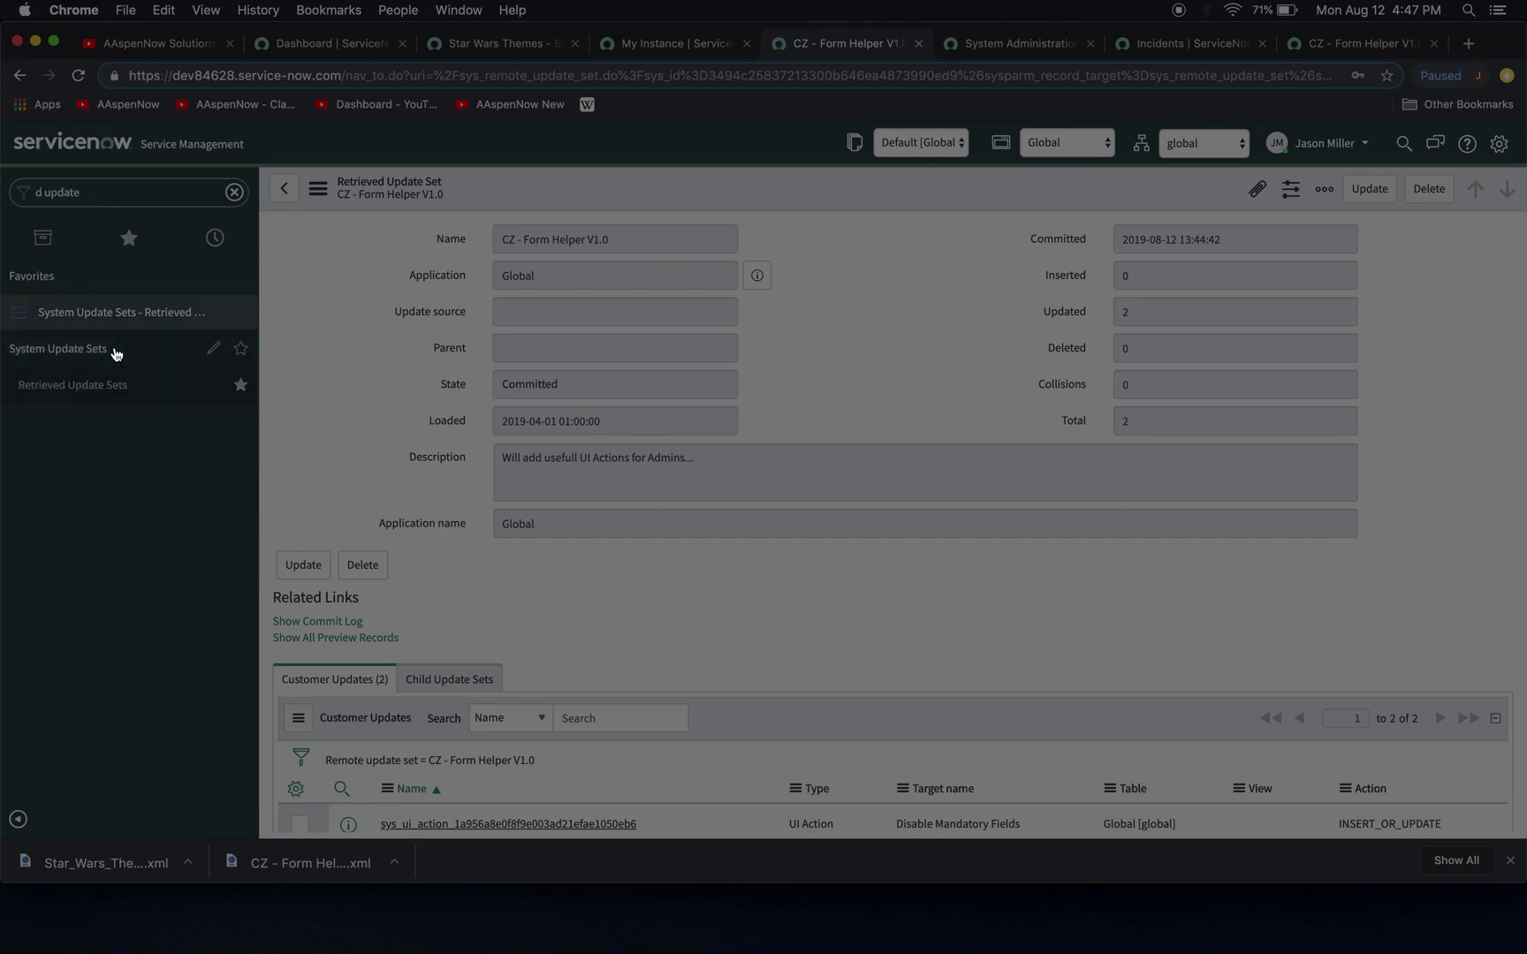
{"action": "left_click", "coordinate": [92, 386]}
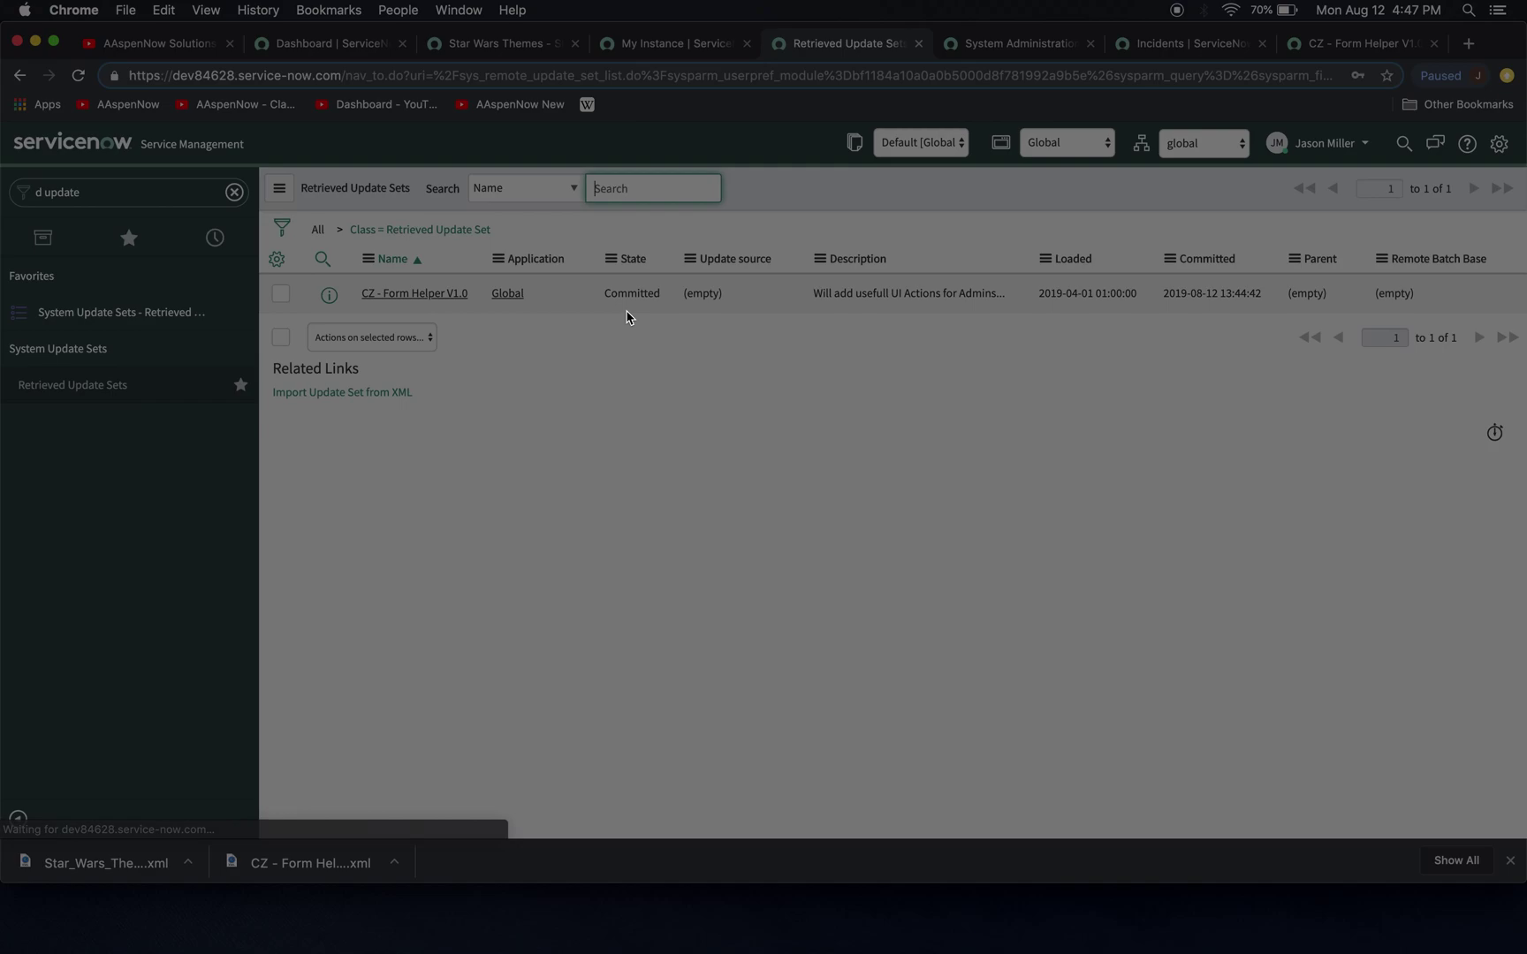
{"action": "left_click", "coordinate": [360, 394]}
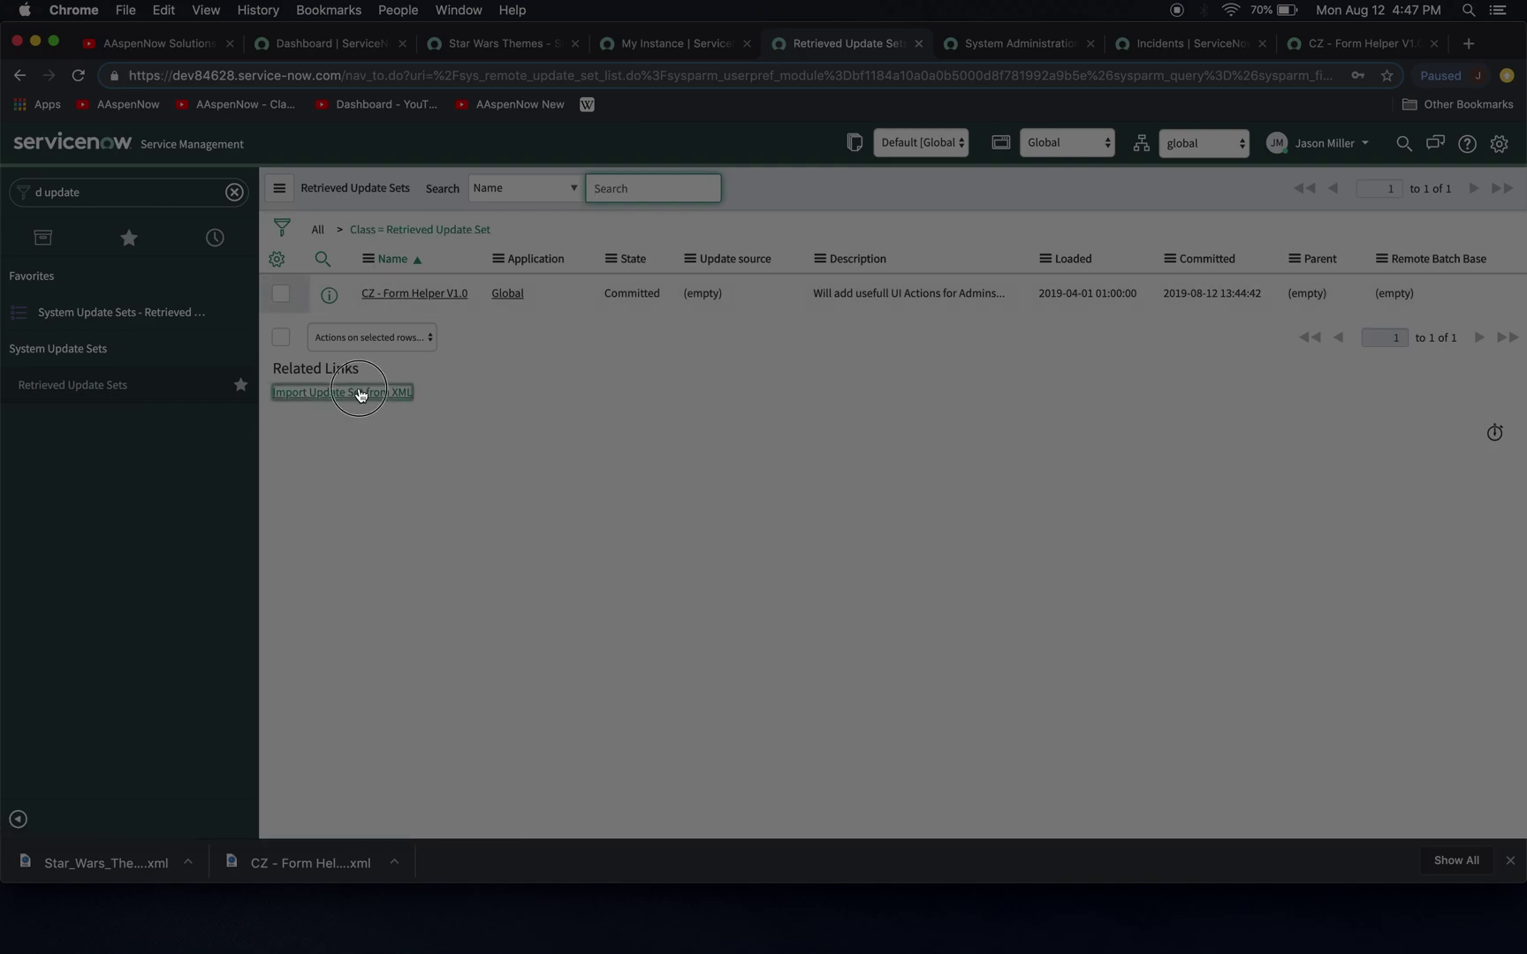
{"action": "left_click", "coordinate": [730, 299]}
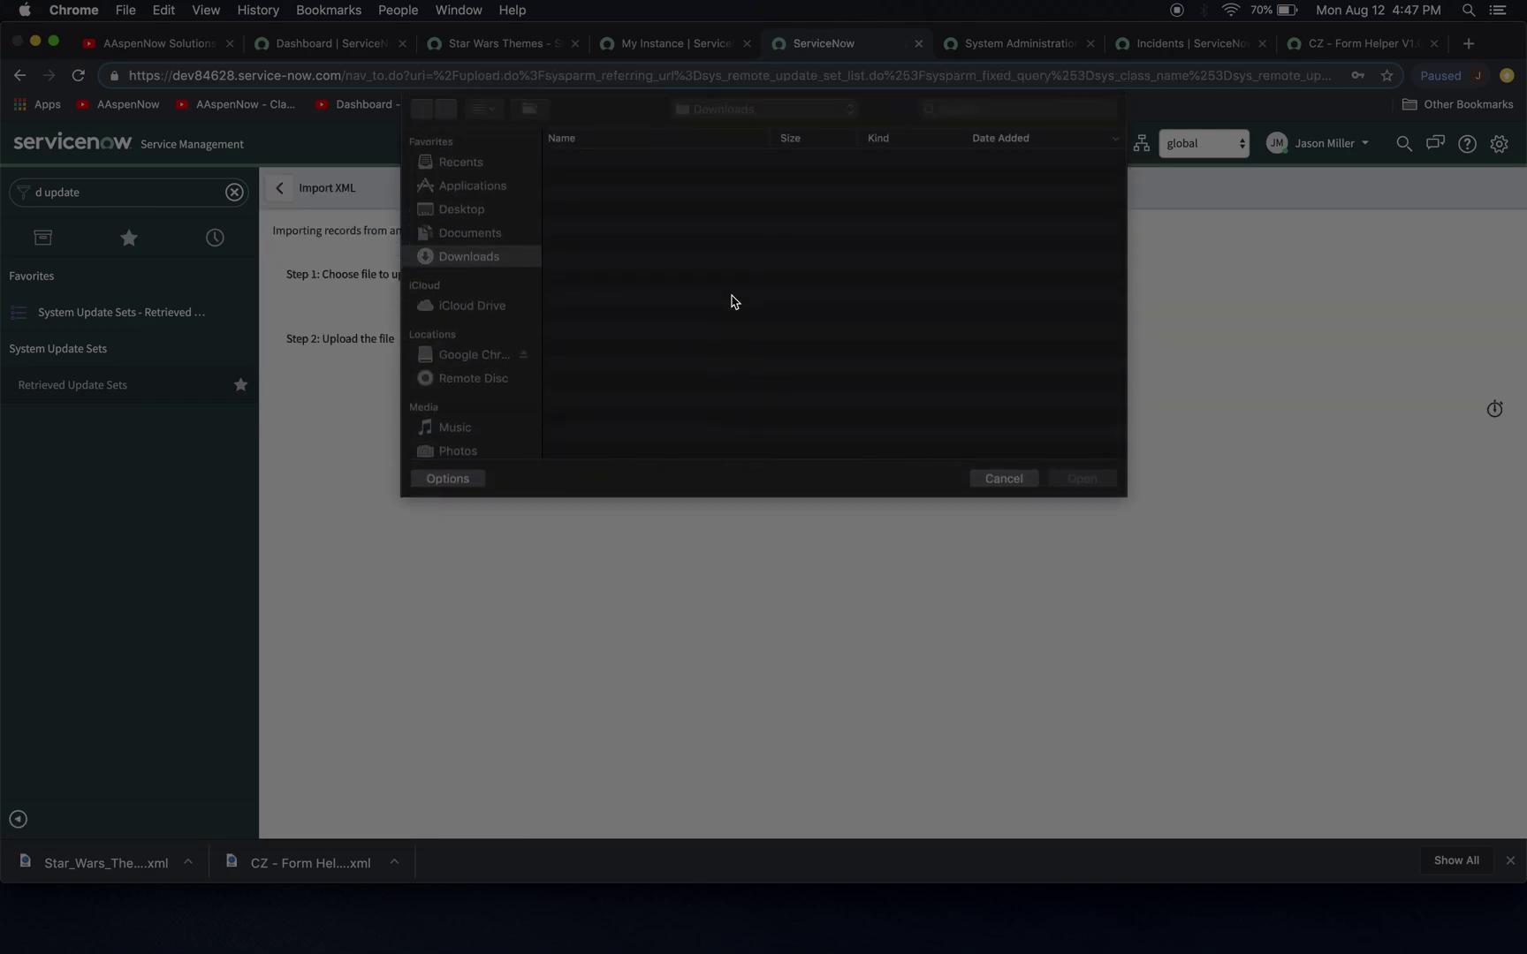
{"action": "double_click", "coordinate": [629, 159]}
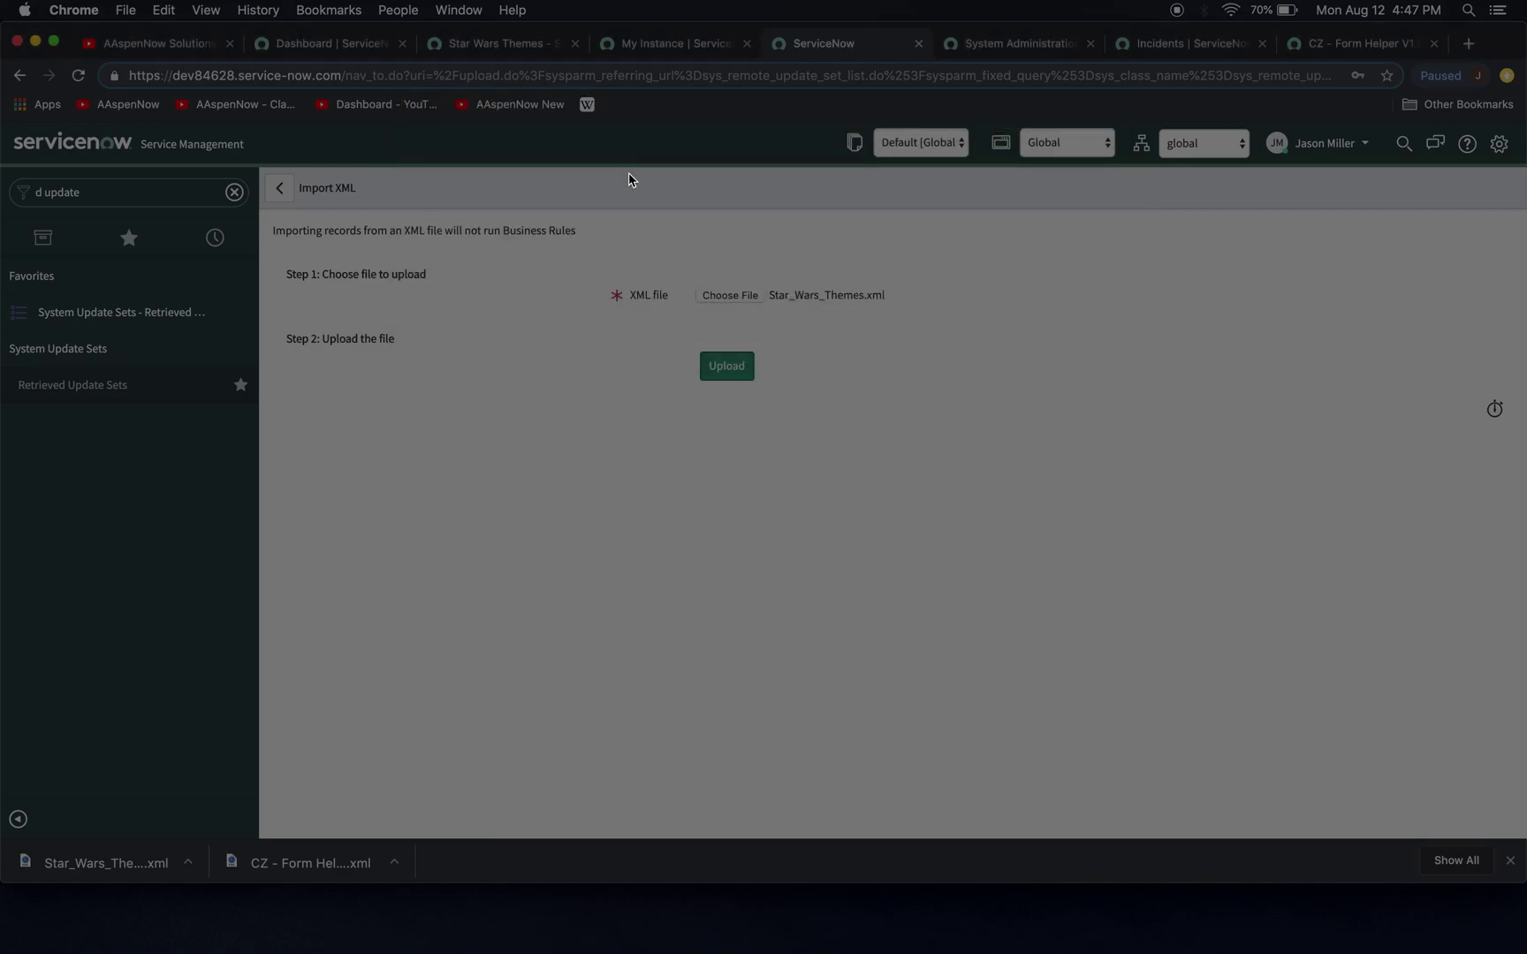
{"action": "left_click", "coordinate": [726, 366]}
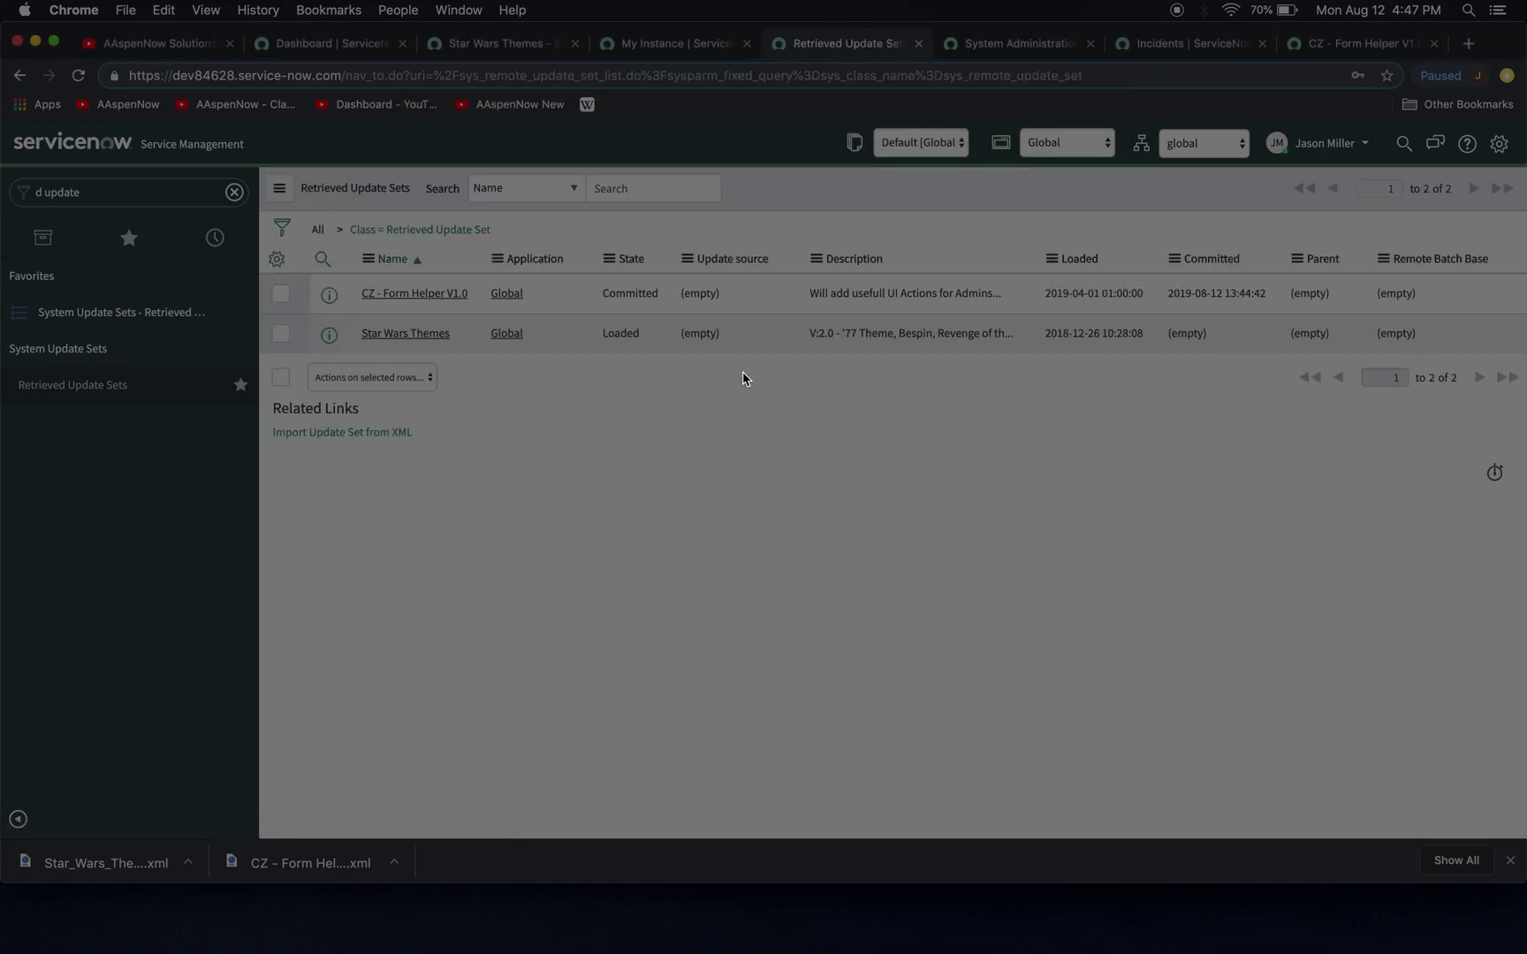
- Open the Star Wars Themes retrieved update set and reload its form
{"action": "left_click", "coordinate": [392, 334]}
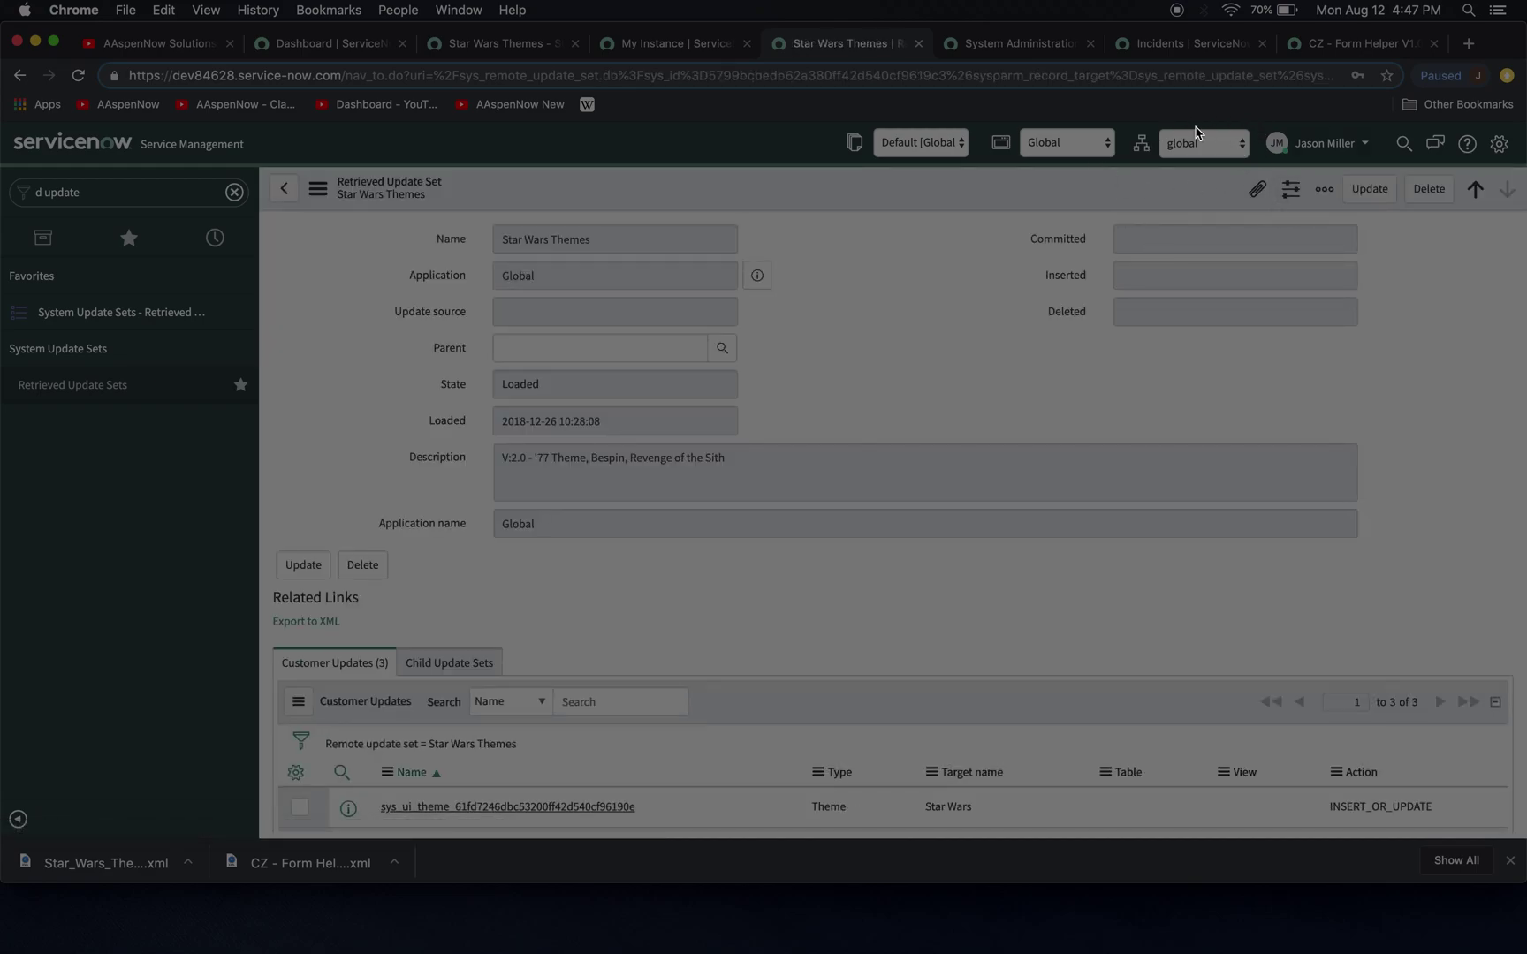
{"action": "scroll", "coordinate": [1272, 410], "scroll_direction": "down", "scroll_amount": 3}
{"action": "scroll", "coordinate": [1272, 409], "scroll_direction": "up", "scroll_amount": 3}
{"action": "right_click", "coordinate": [613, 187]}
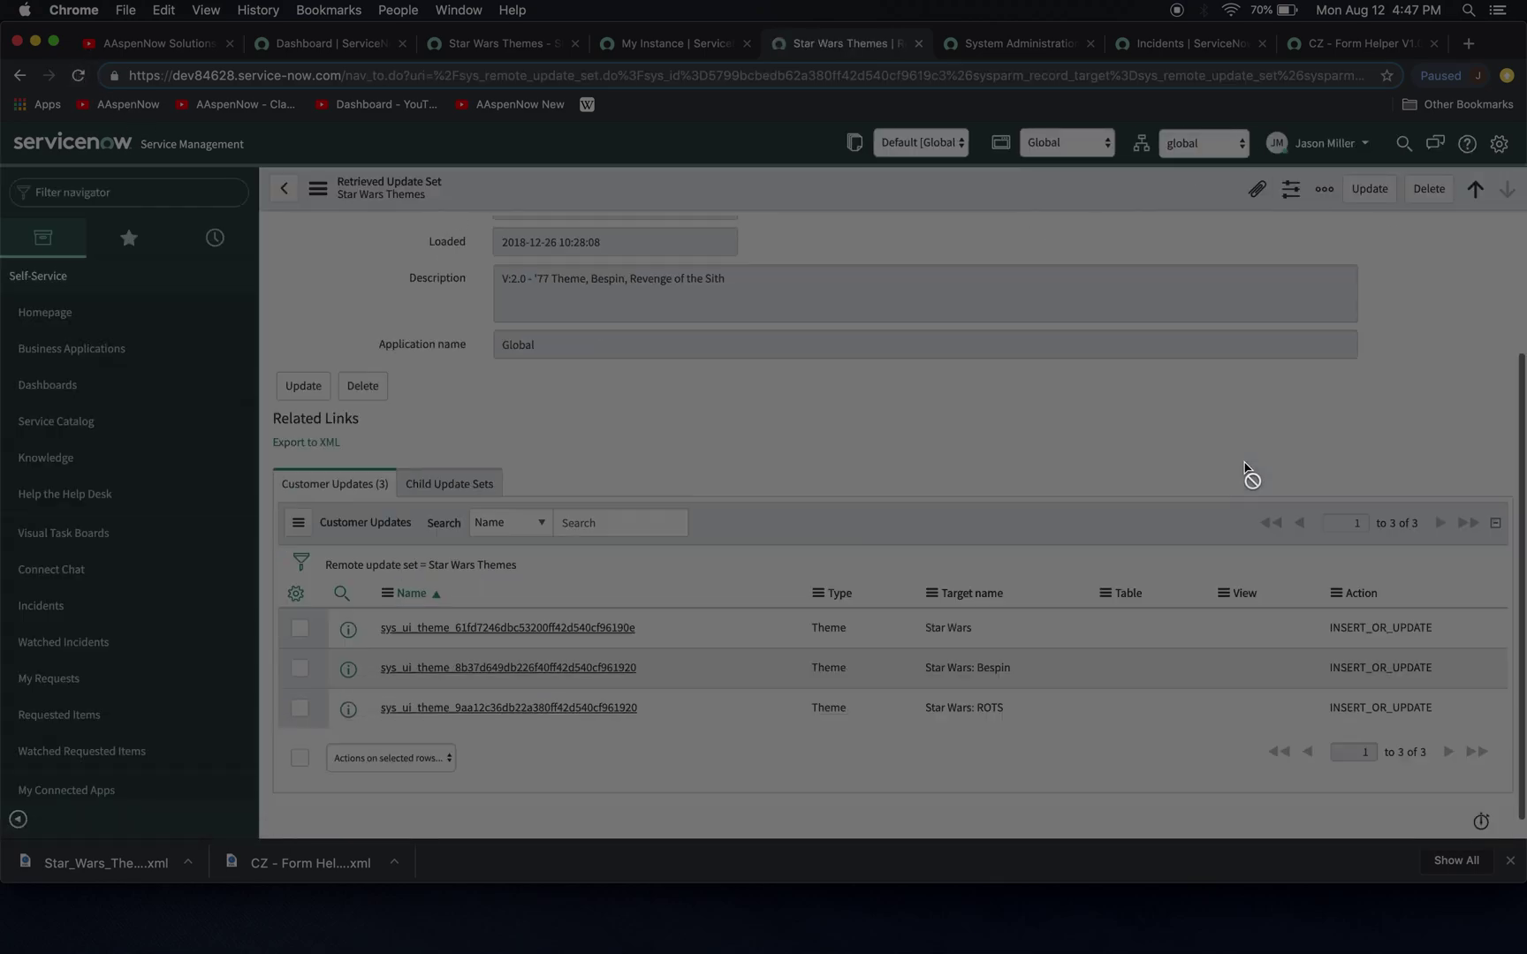
- Switch the domain picker to TOP, then back to global
{"action": "scroll", "coordinate": [1246, 468], "scroll_direction": "up", "scroll_amount": 3}
{"action": "left_click", "coordinate": [1200, 143]}
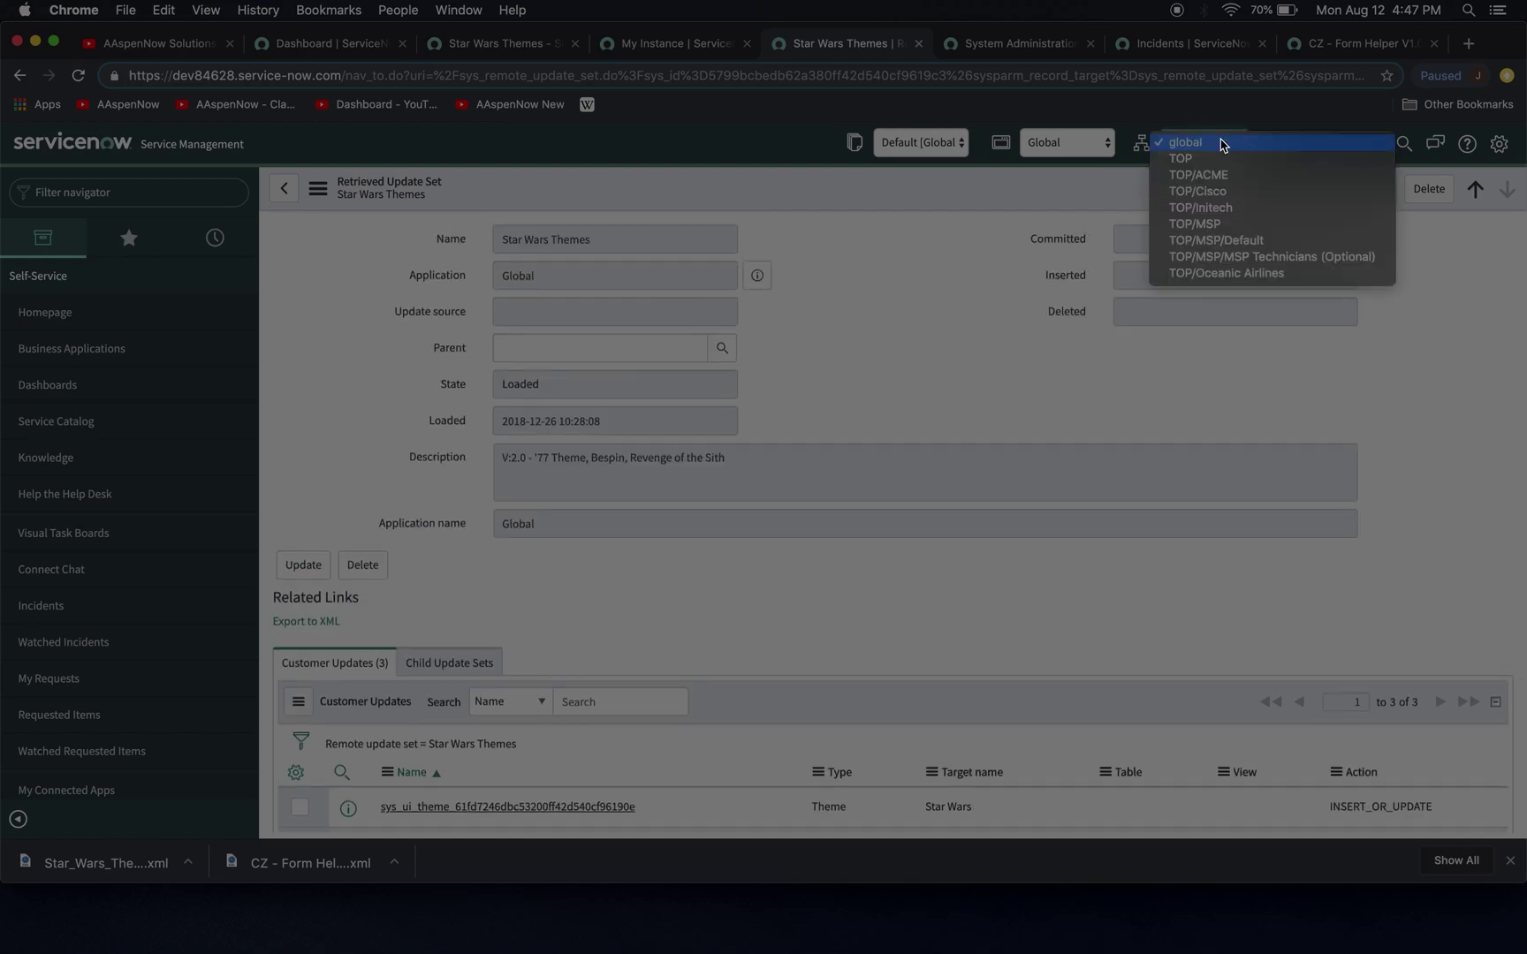
{"action": "left_click", "coordinate": [1223, 158]}
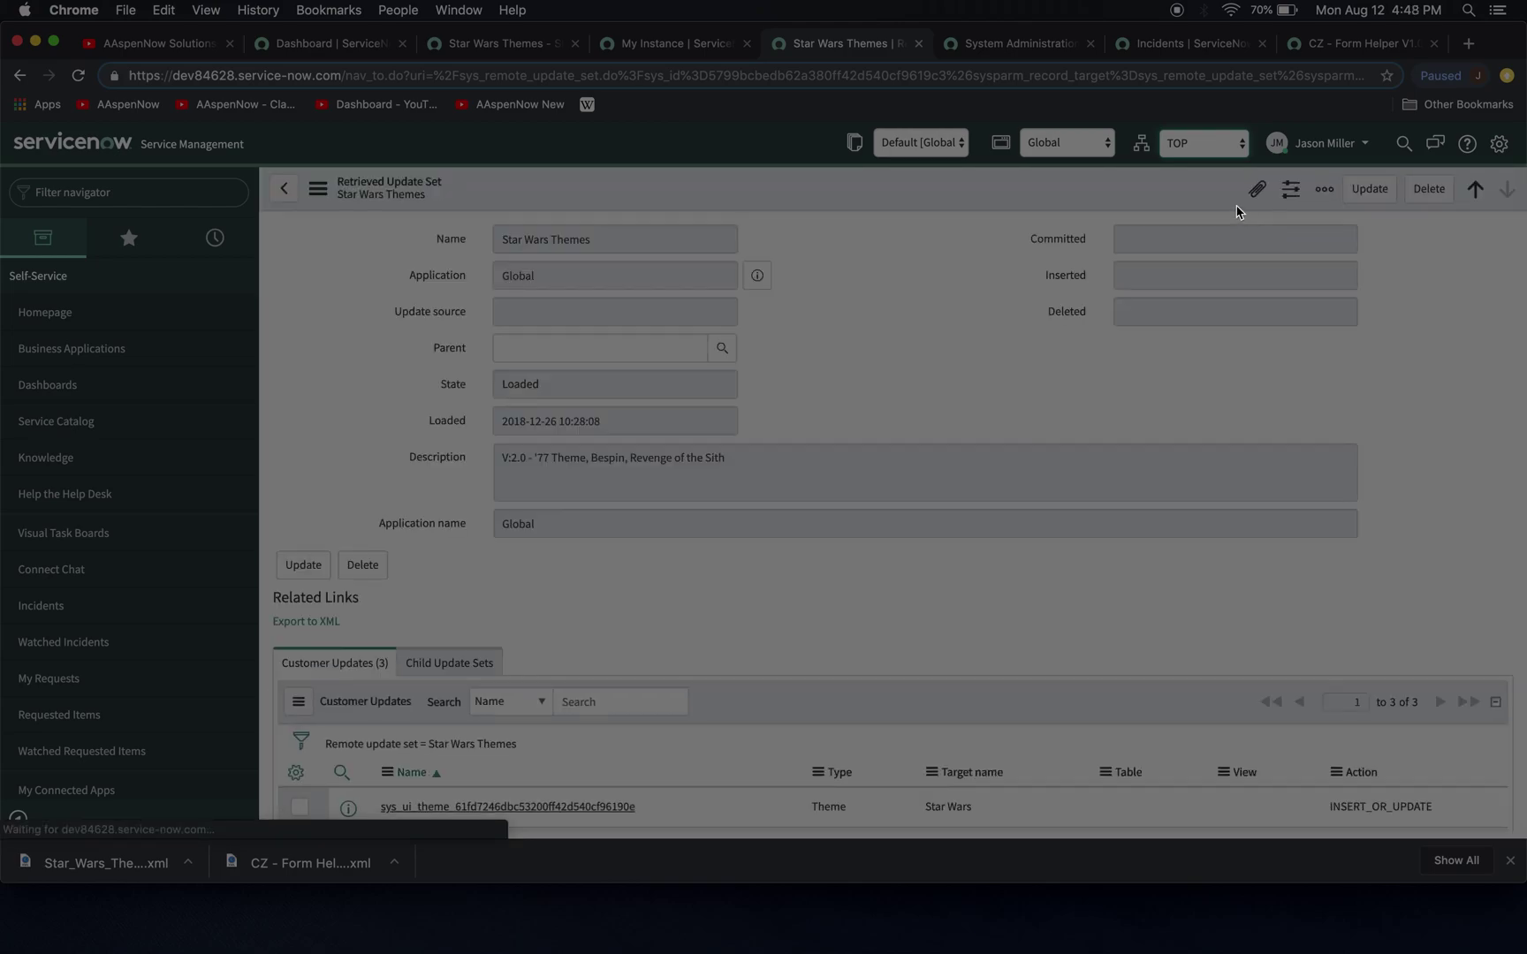
{"action": "left_click", "coordinate": [1214, 147]}
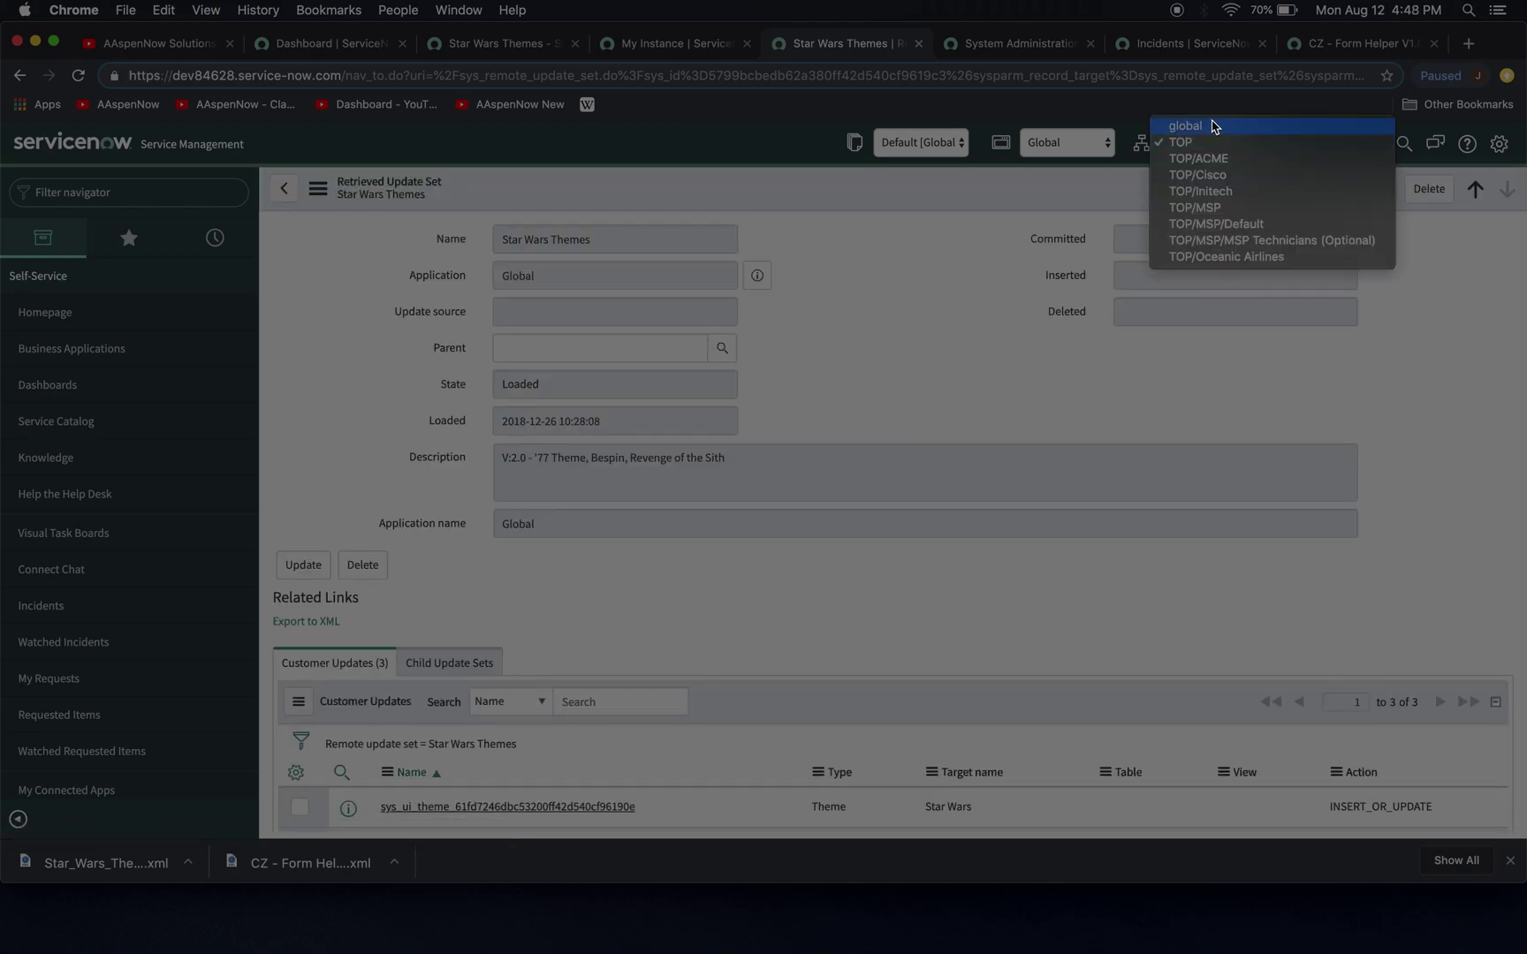
{"action": "left_click", "coordinate": [1213, 122]}
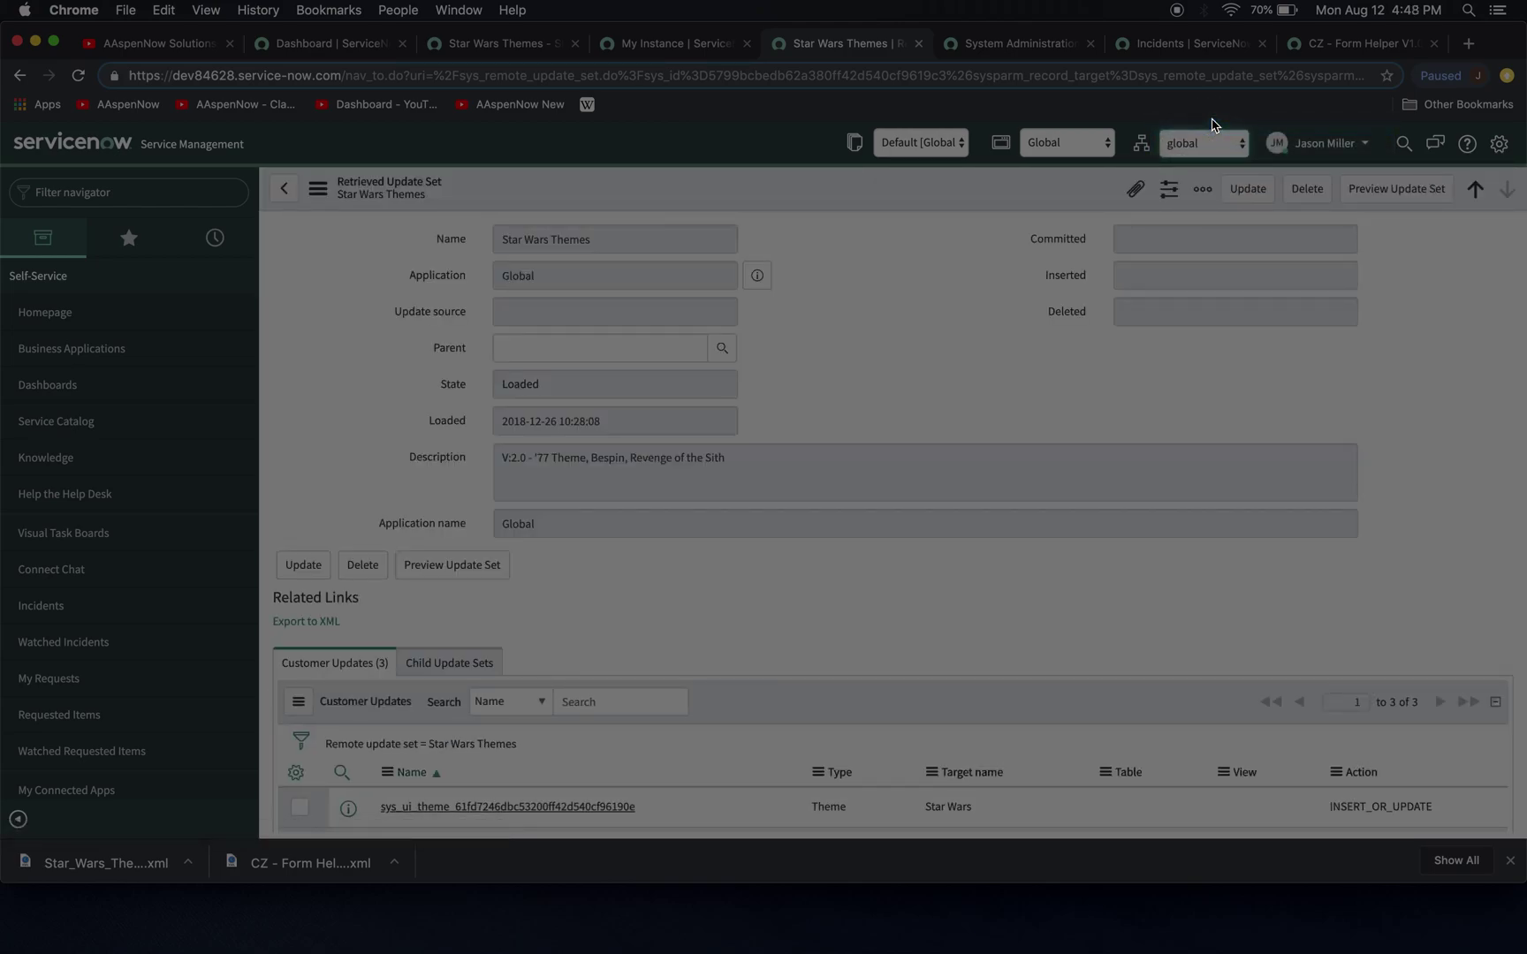
- Preview the Star Wars Themes update set
{"action": "scroll", "coordinate": [1459, 366], "scroll_direction": "down", "scroll_amount": 3}
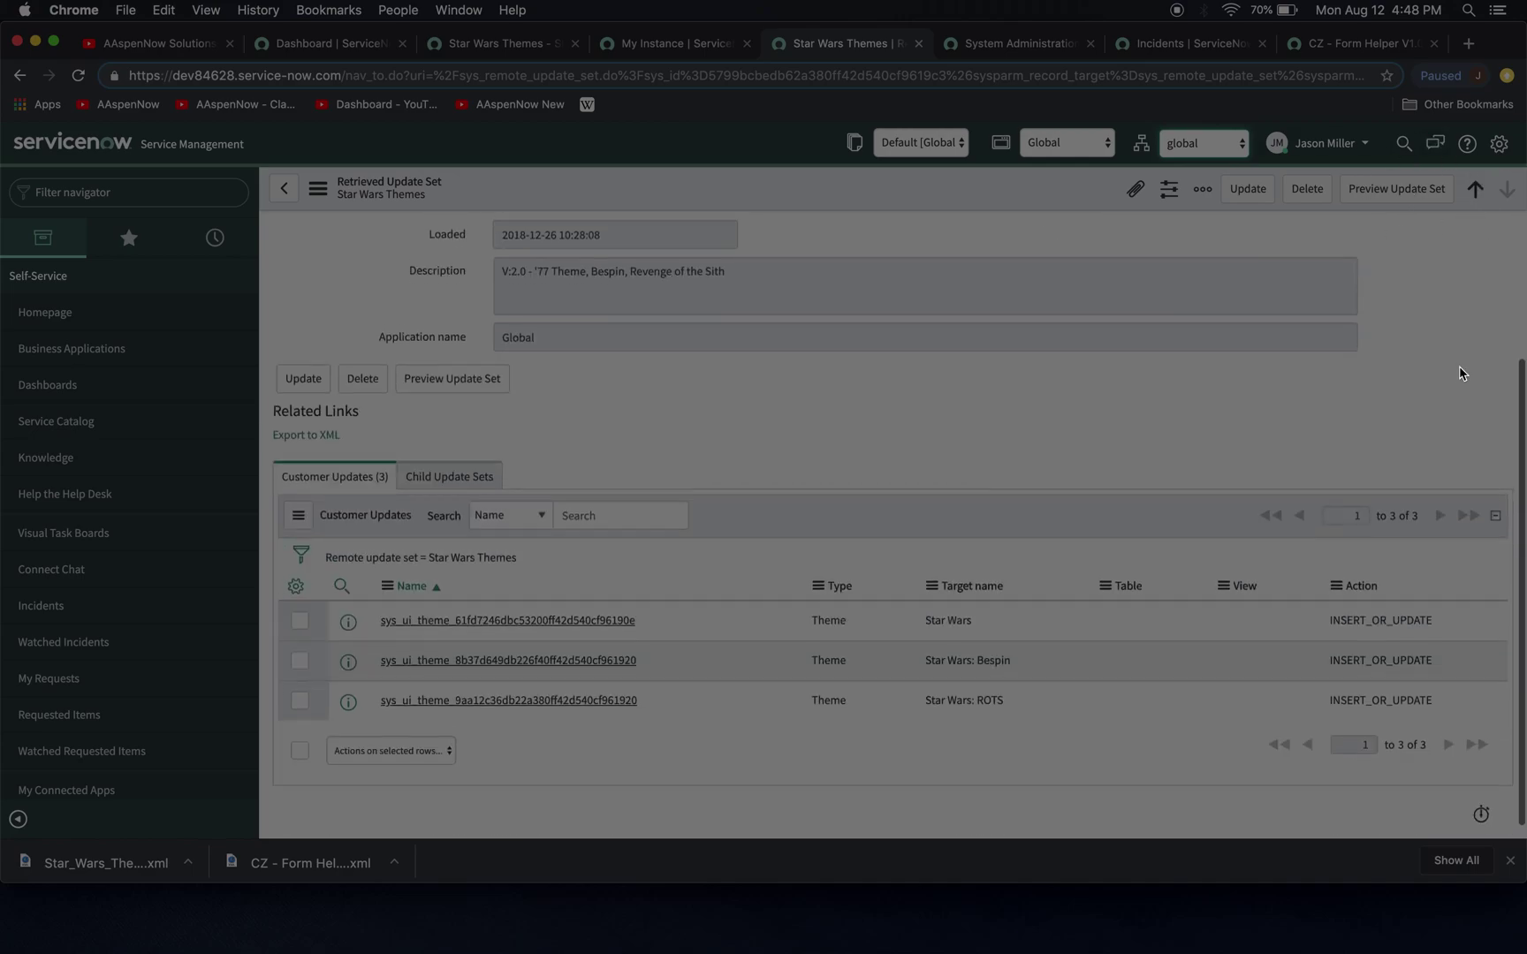
{"action": "scroll", "coordinate": [1459, 366], "scroll_direction": "up", "scroll_amount": 3}
{"action": "left_click", "coordinate": [1381, 199]}
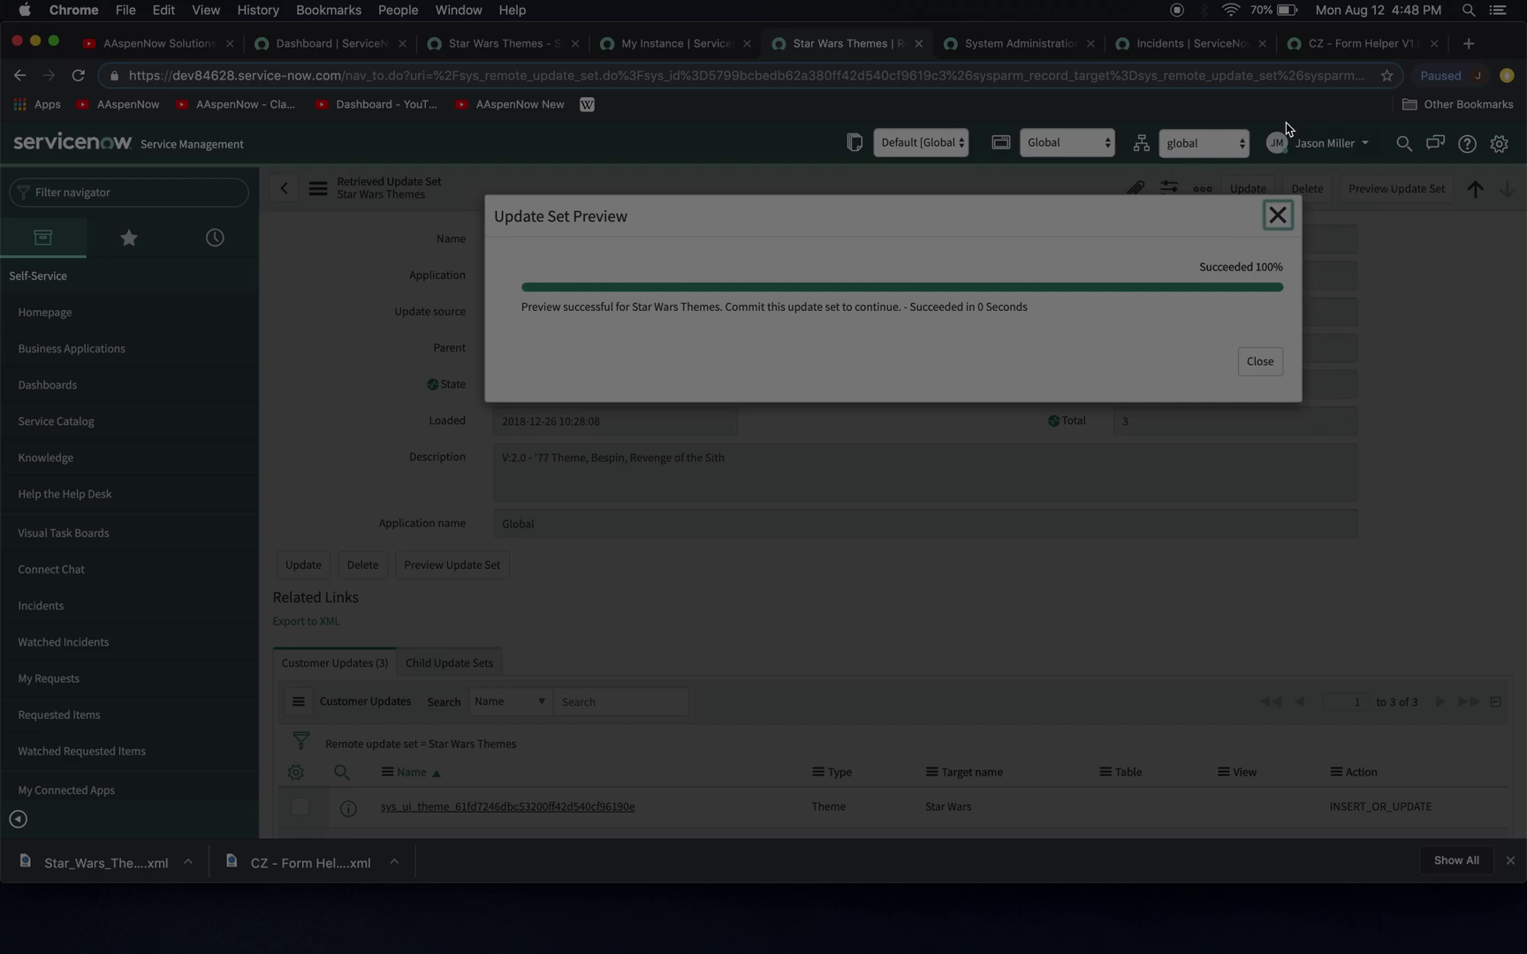
- Dismiss the successful preview and commit the Star Wars Themes update set, inserting its 3 themes
{"action": "left_click", "coordinate": [1262, 362]}
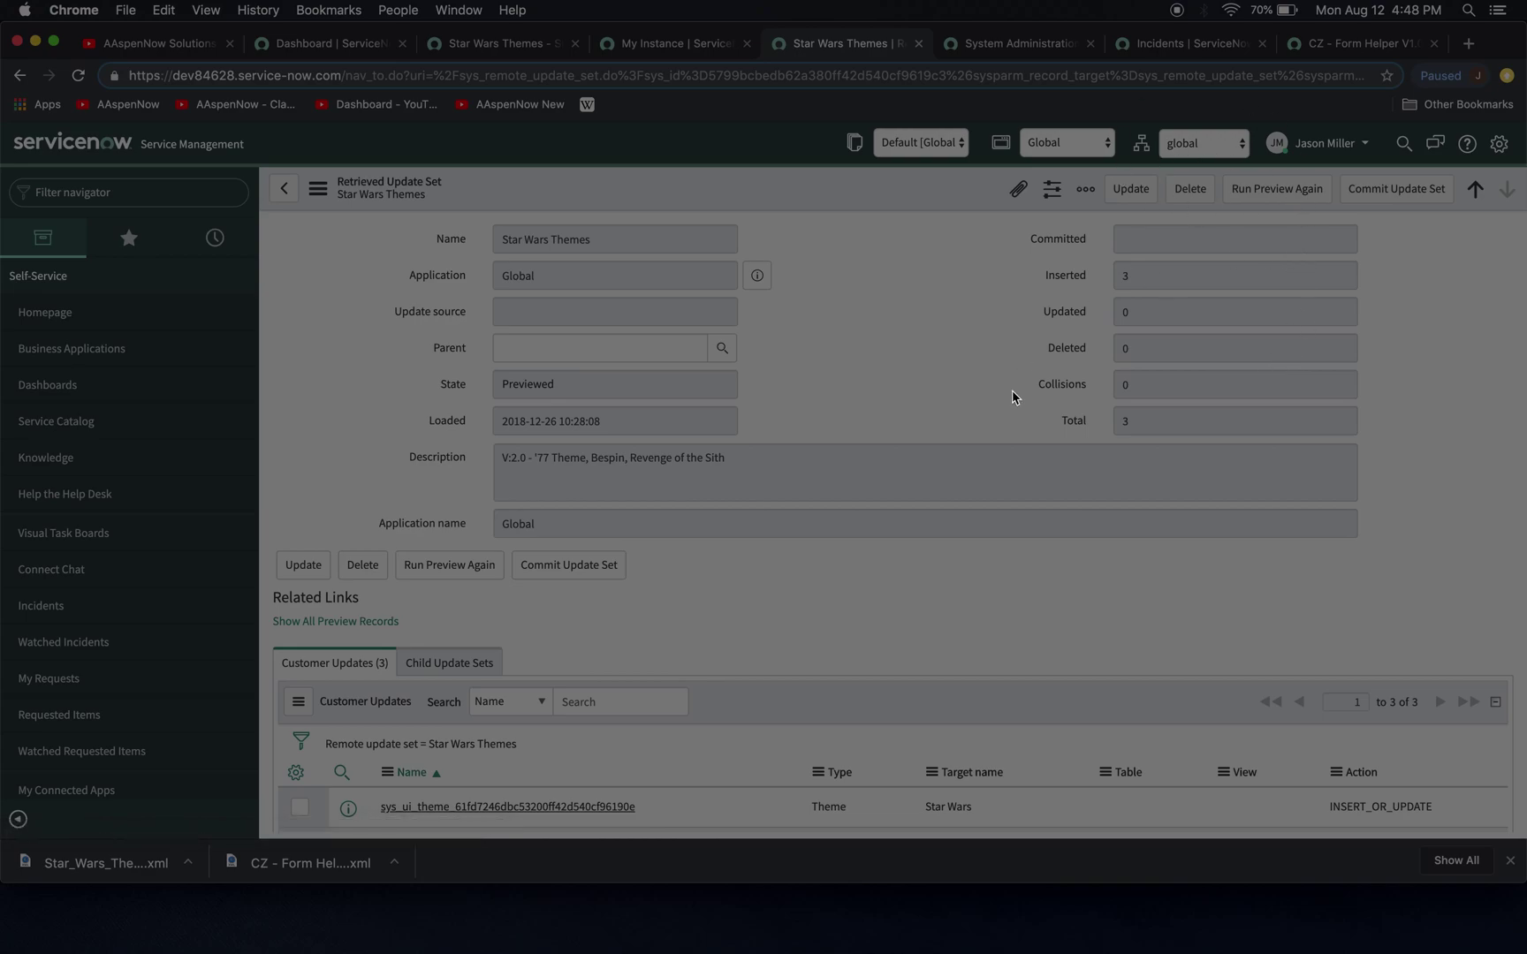
{"action": "scroll", "coordinate": [381, 476], "scroll_direction": "down", "scroll_amount": 3}
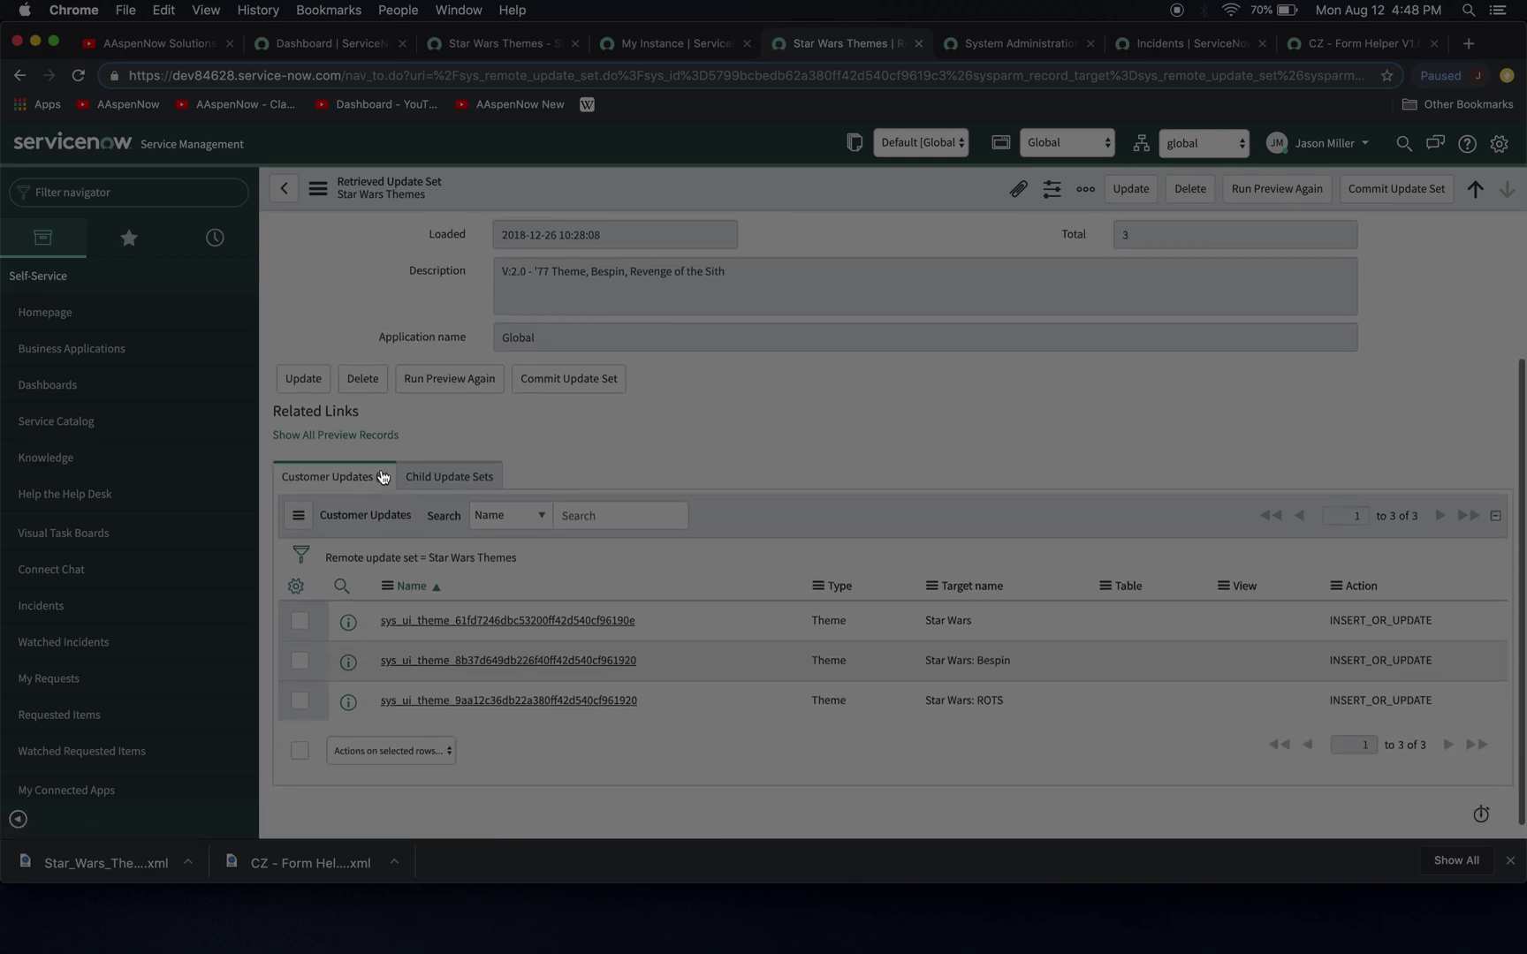
{"action": "scroll", "coordinate": [382, 476], "scroll_direction": "up", "scroll_amount": 3}
{"action": "left_click", "coordinate": [1392, 194]}
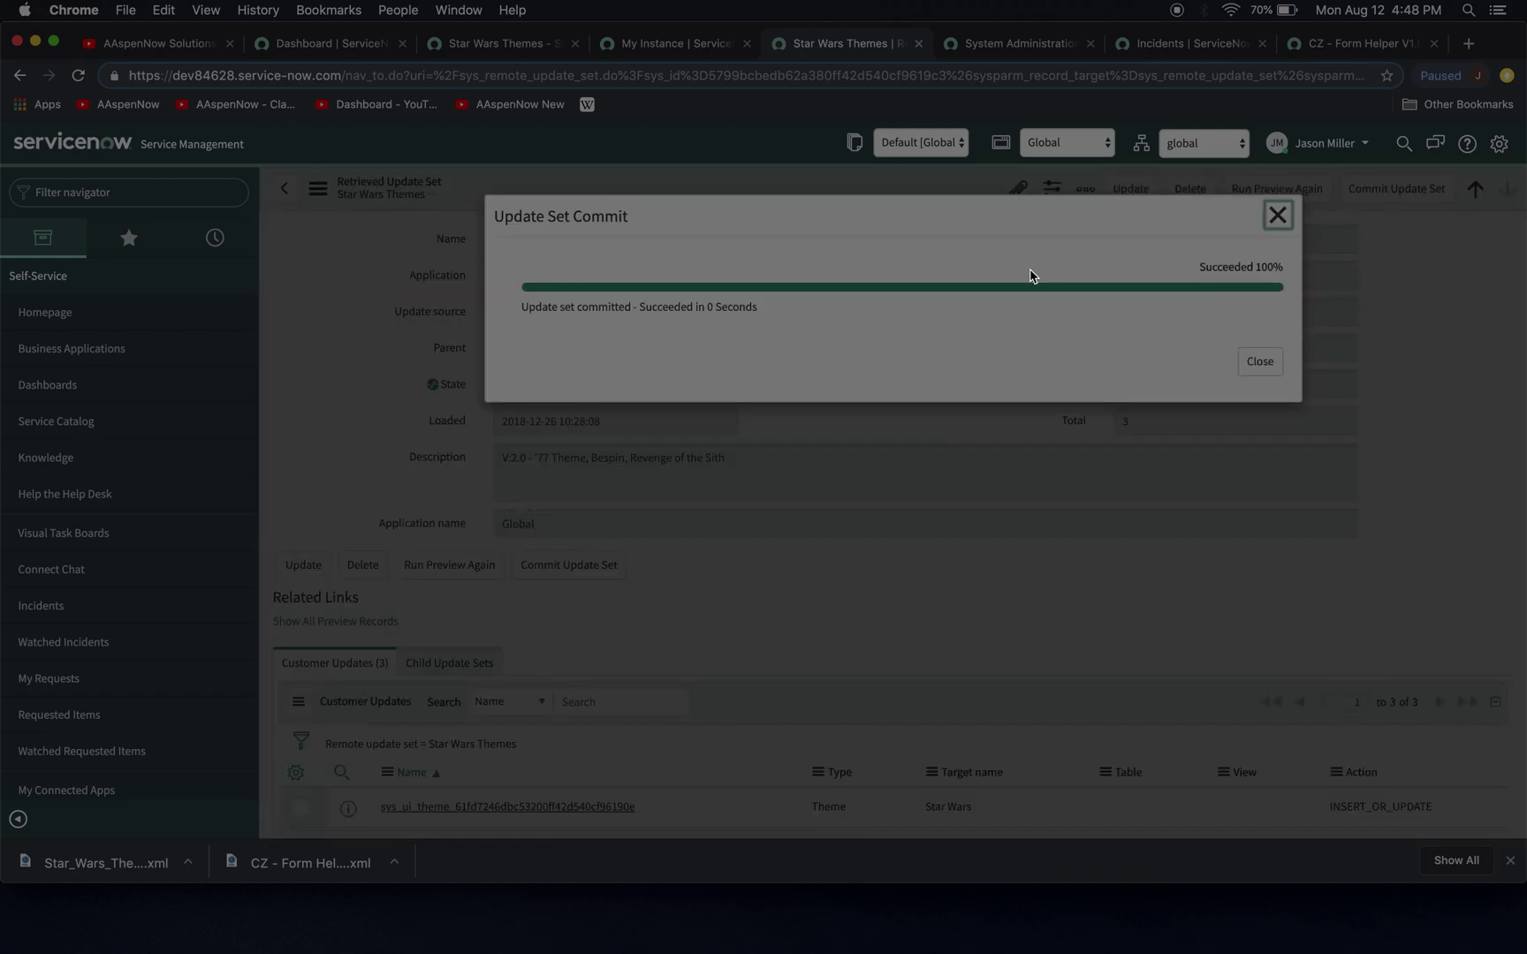
{"action": "left_click", "coordinate": [1260, 363]}
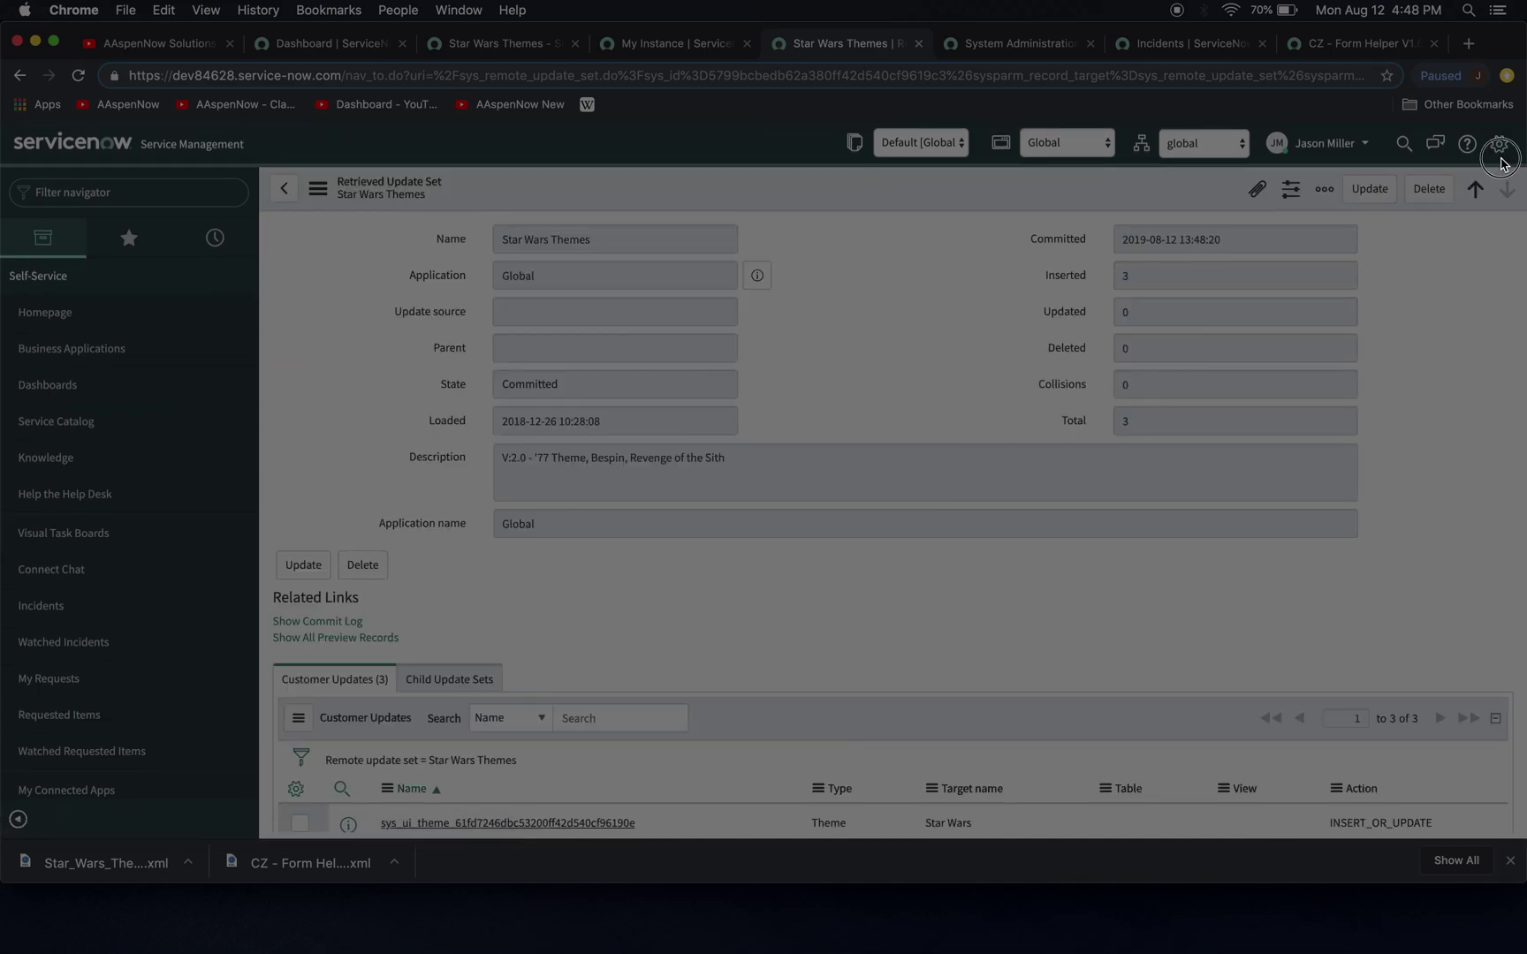
- Apply the Star Wars theme from System Settings > Theme and view it
{"action": "left_click", "coordinate": [1500, 145]}
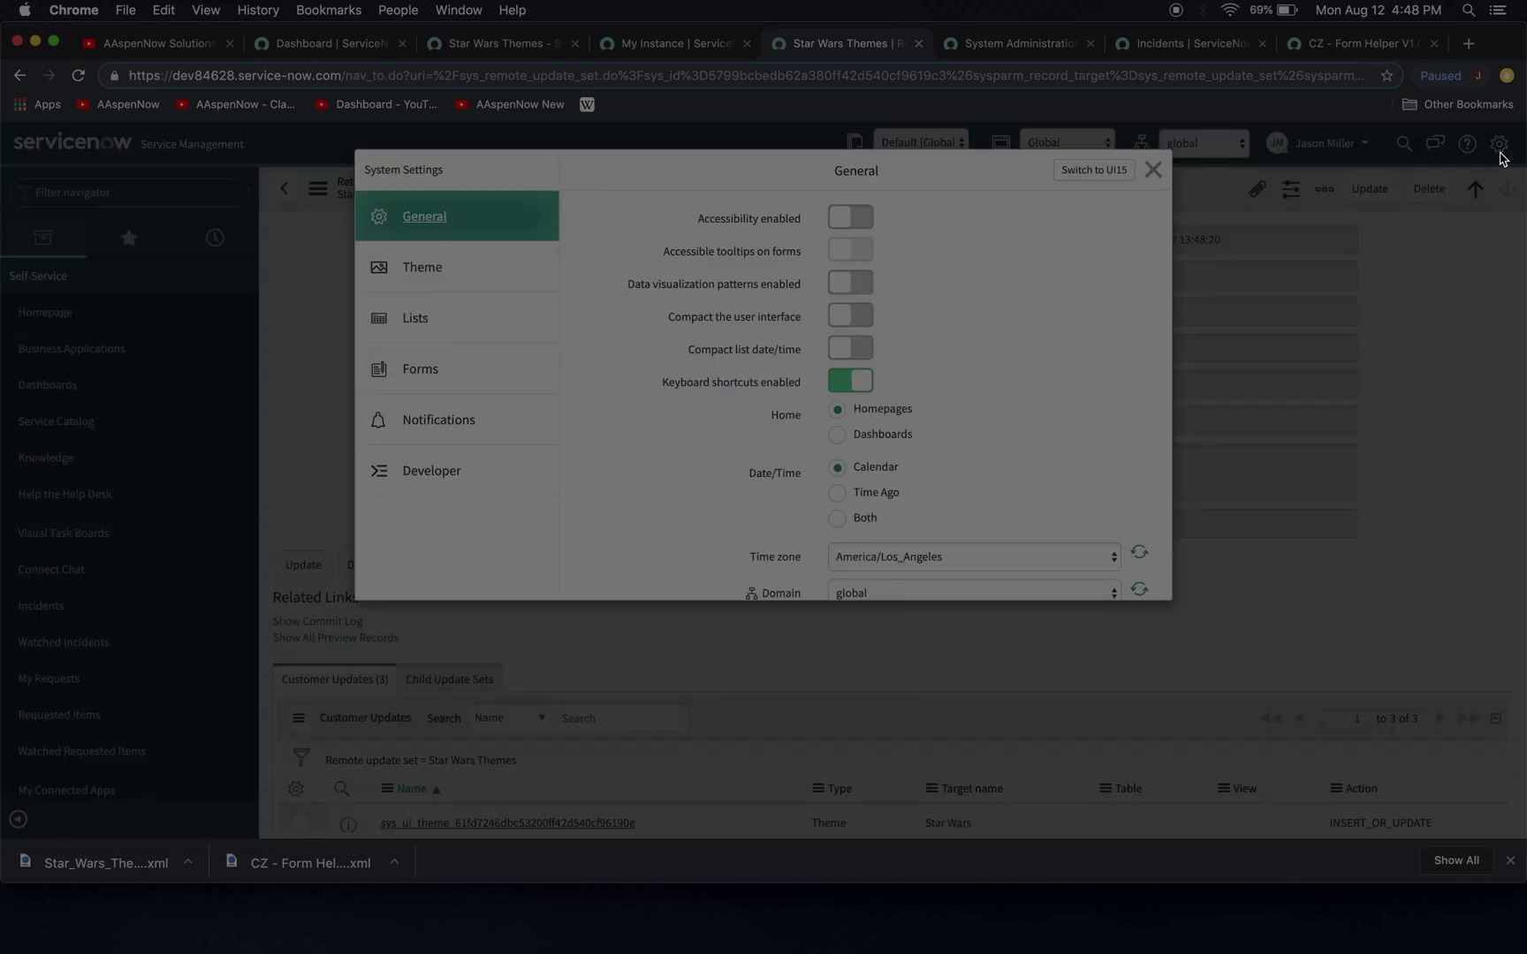
{"action": "left_click", "coordinate": [464, 274]}
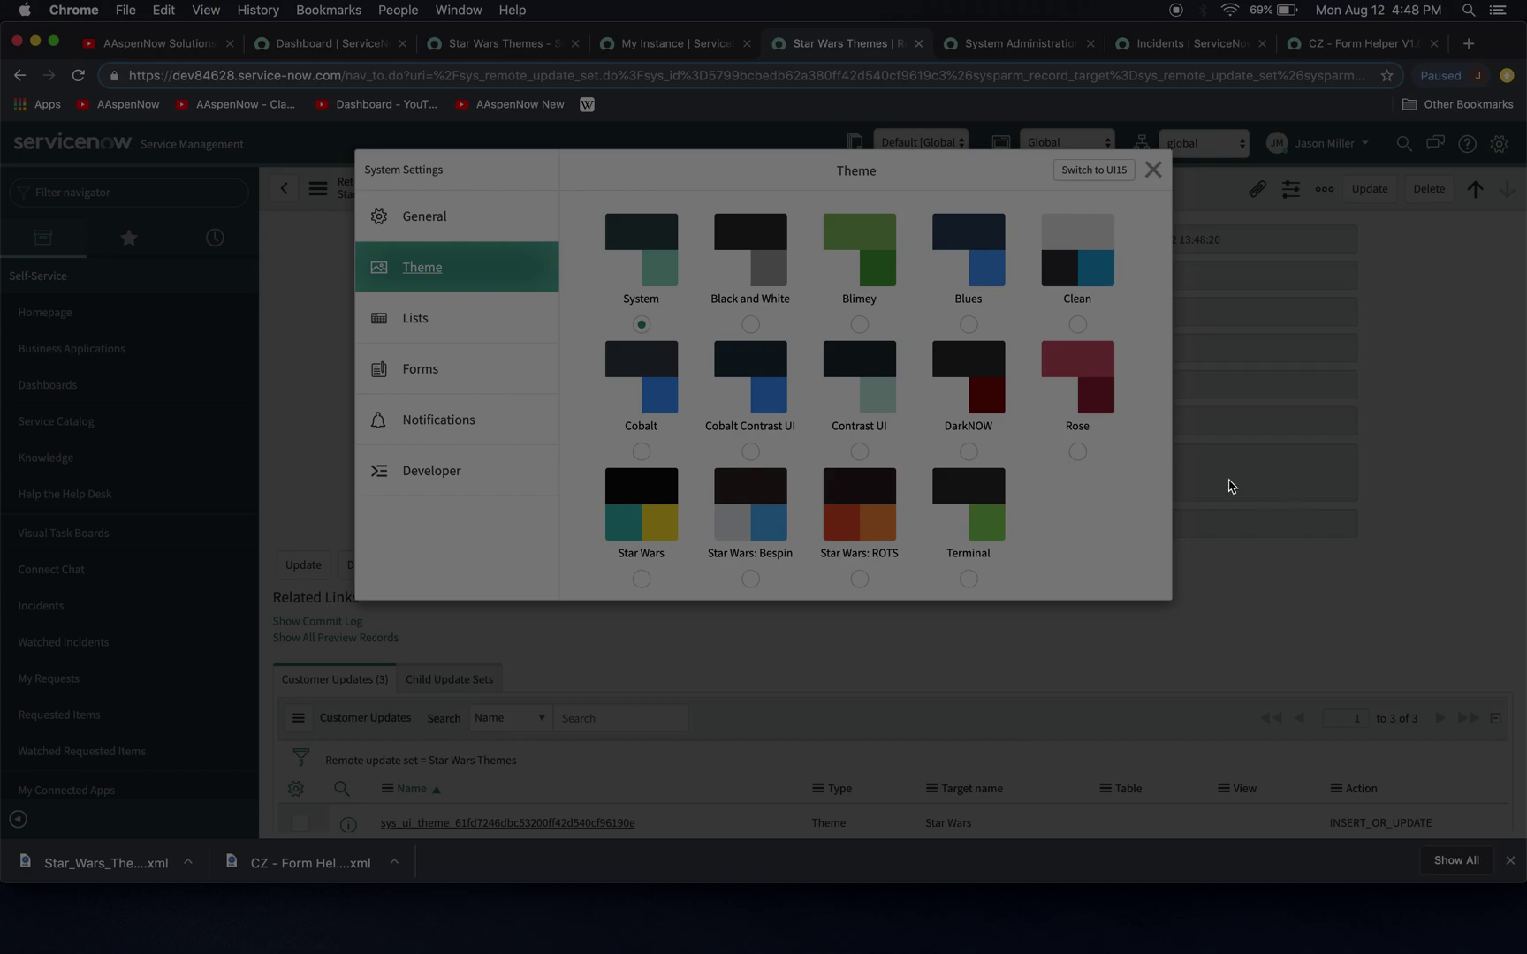
{"action": "left_click", "coordinate": [641, 580]}
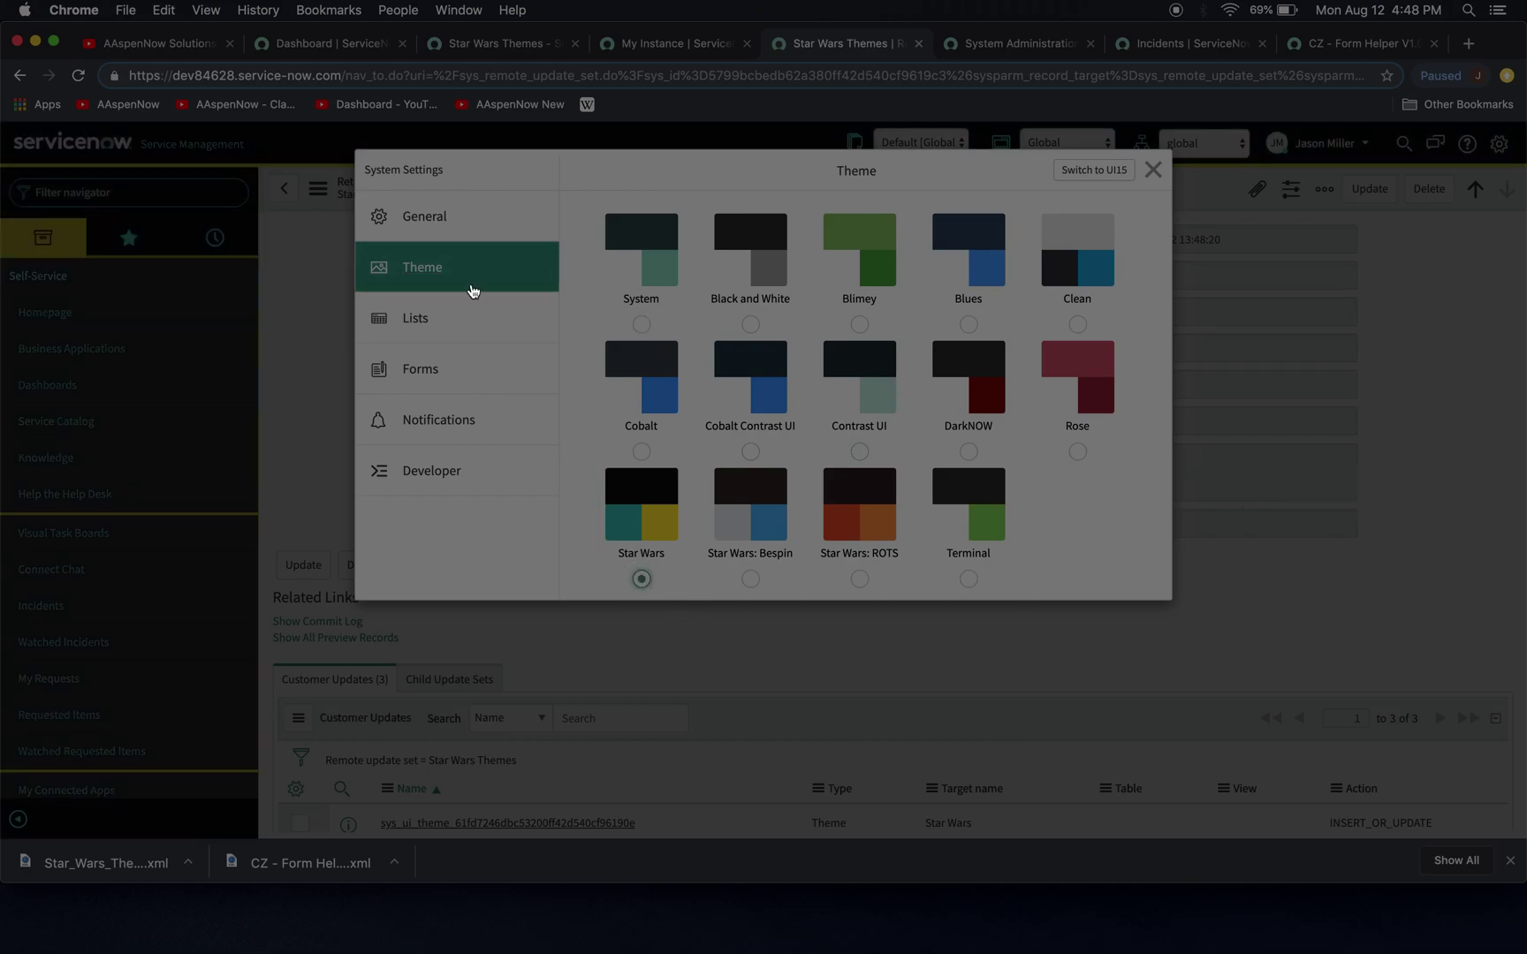
{"action": "left_click", "coordinate": [1154, 169]}
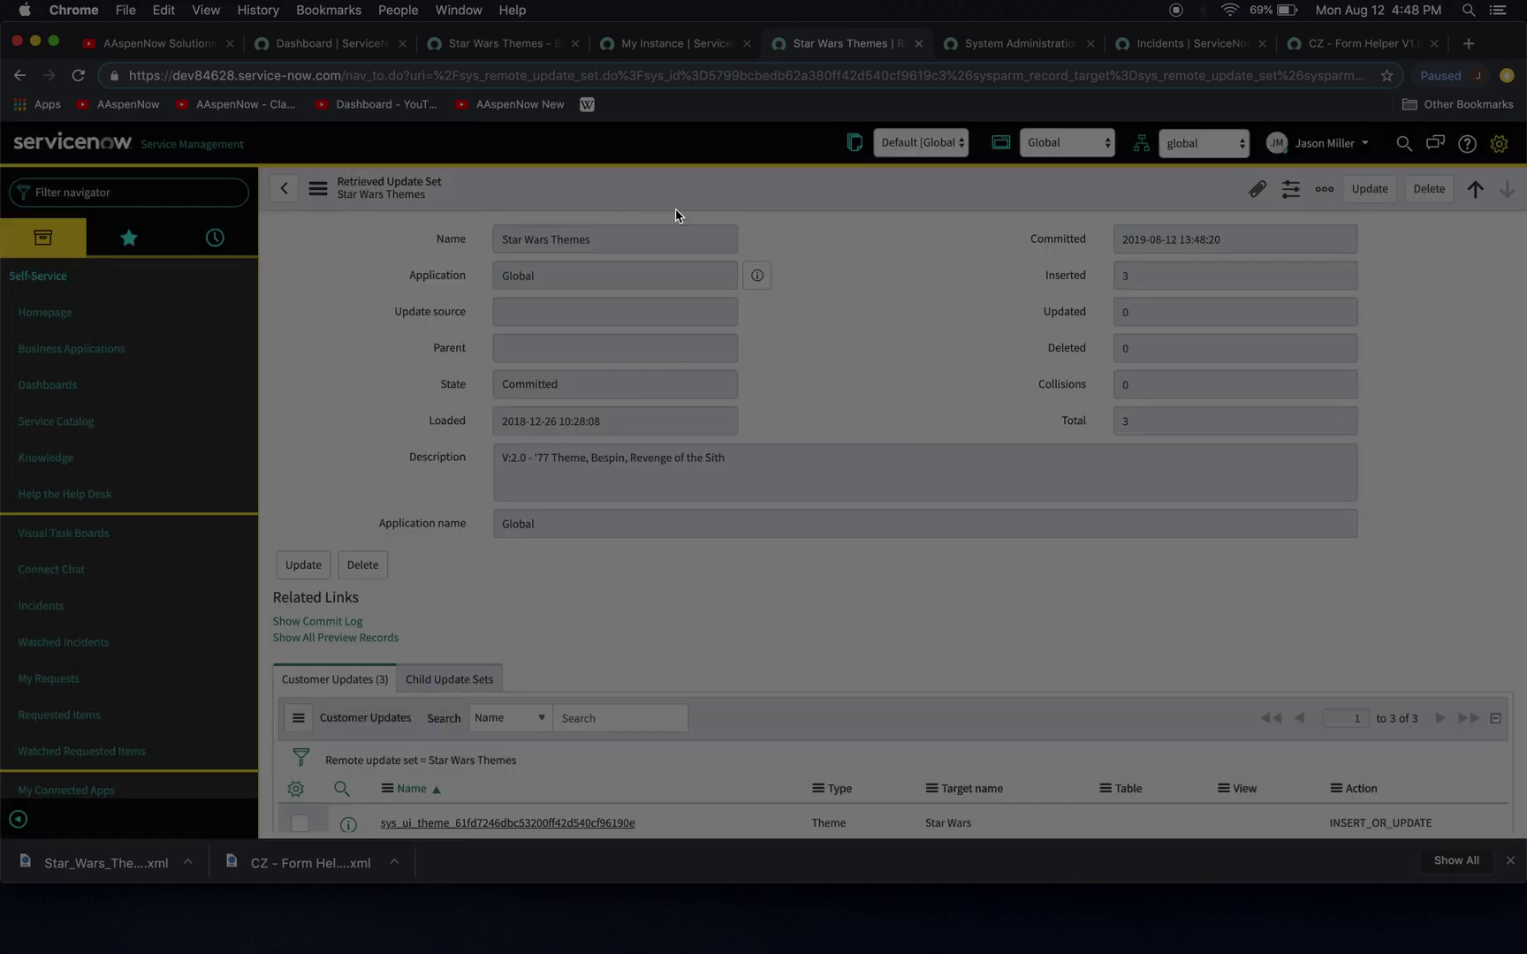
- Switch the interface to the Star Wars: ROTS theme and inspect its colours
{"action": "left_click", "coordinate": [1503, 143]}
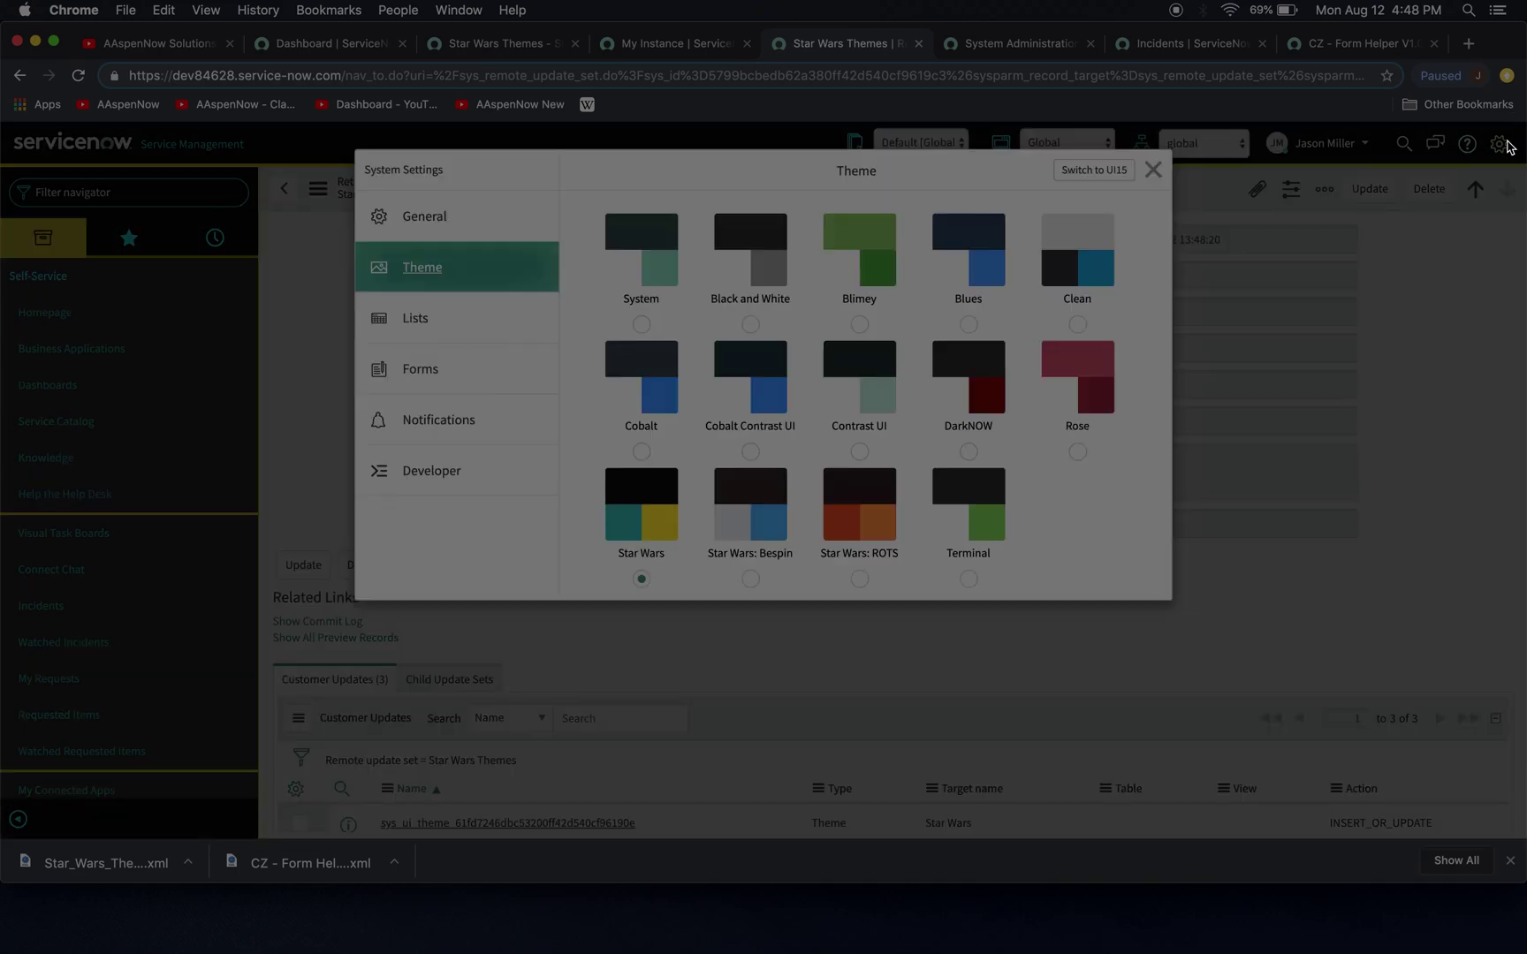
{"action": "left_click", "coordinate": [859, 579]}
{"action": "left_click", "coordinate": [1270, 643]}
{"action": "scroll", "coordinate": [102, 535], "scroll_direction": "down", "scroll_amount": 4}
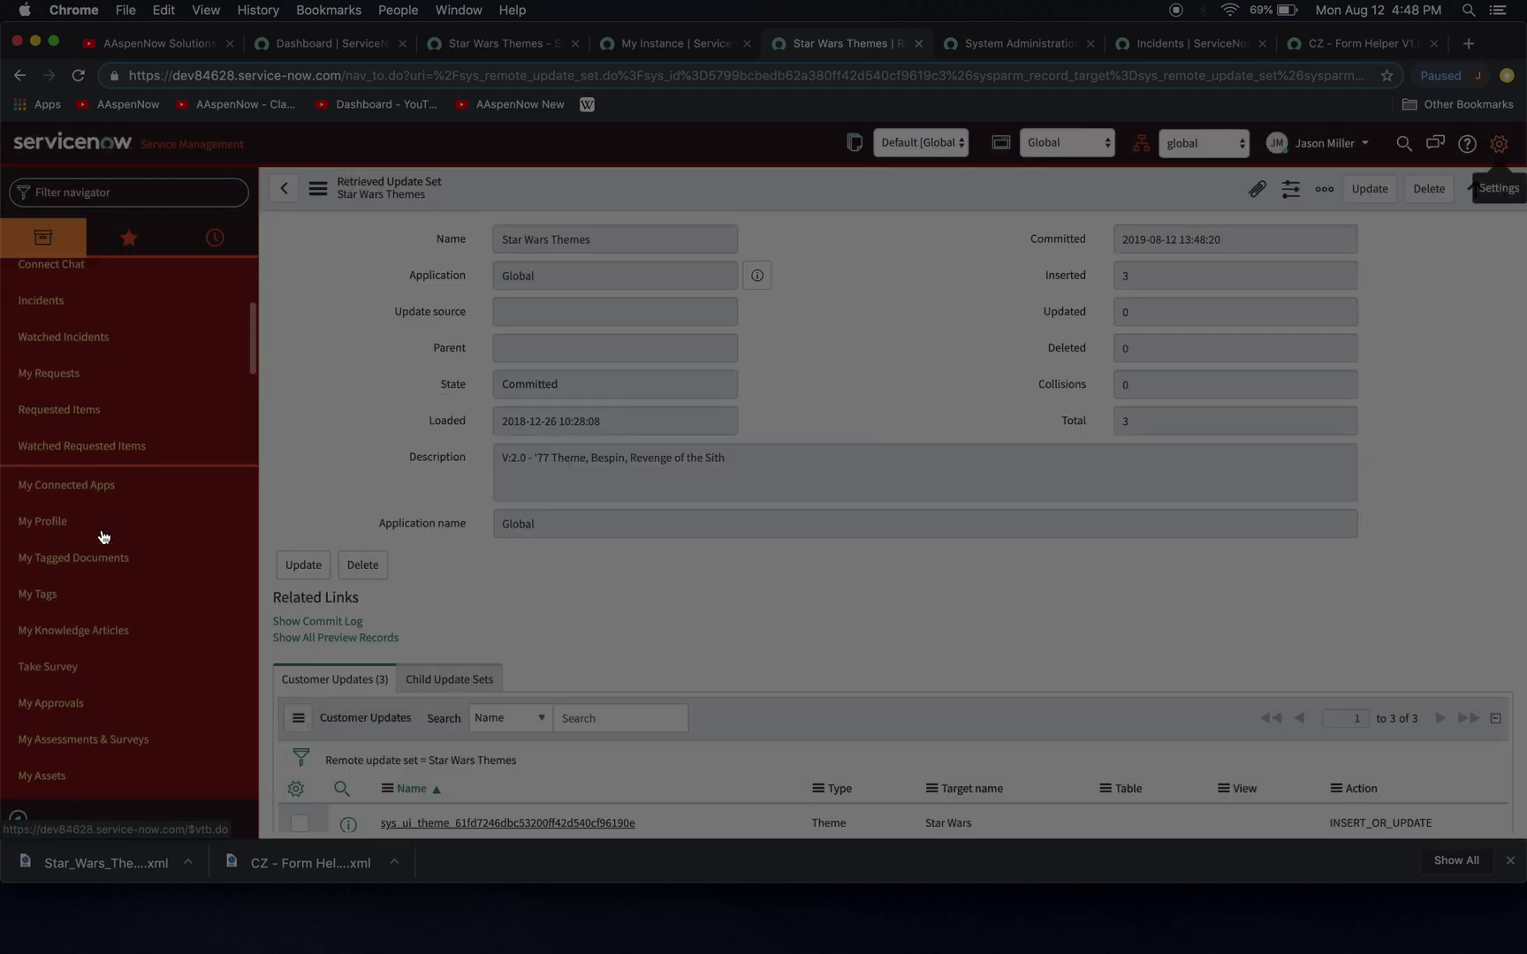
{"action": "scroll", "coordinate": [102, 535], "scroll_direction": "up", "scroll_amount": 4}
- Apply the Star Wars: Bespin theme and leave it as the active theme
{"action": "left_click", "coordinate": [1501, 144]}
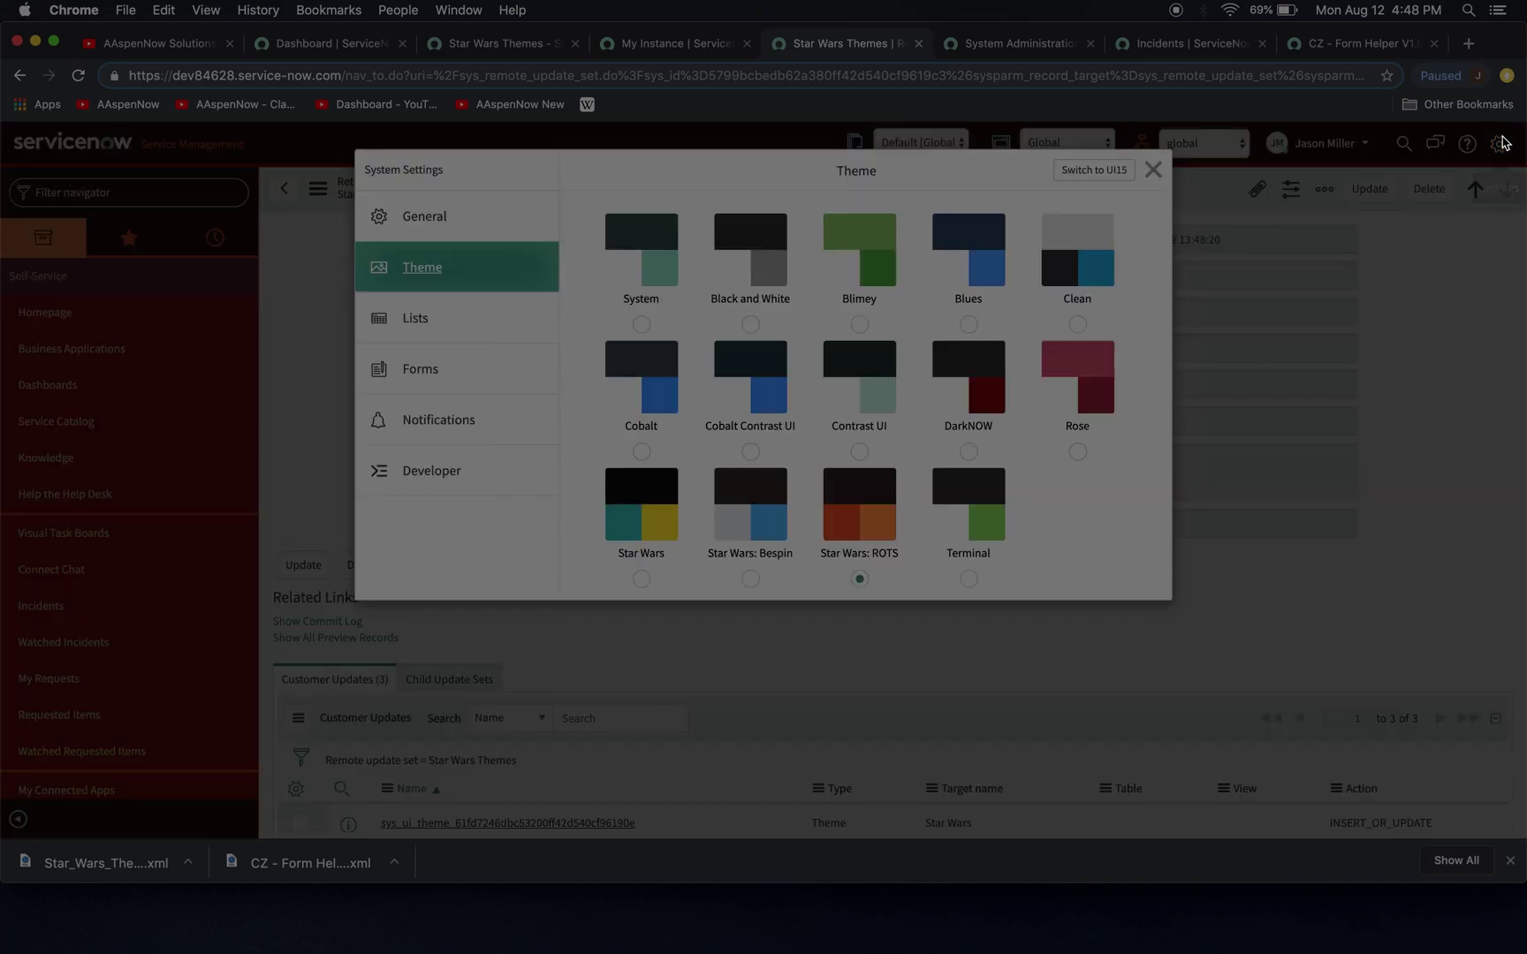
{"action": "left_click", "coordinate": [750, 578]}
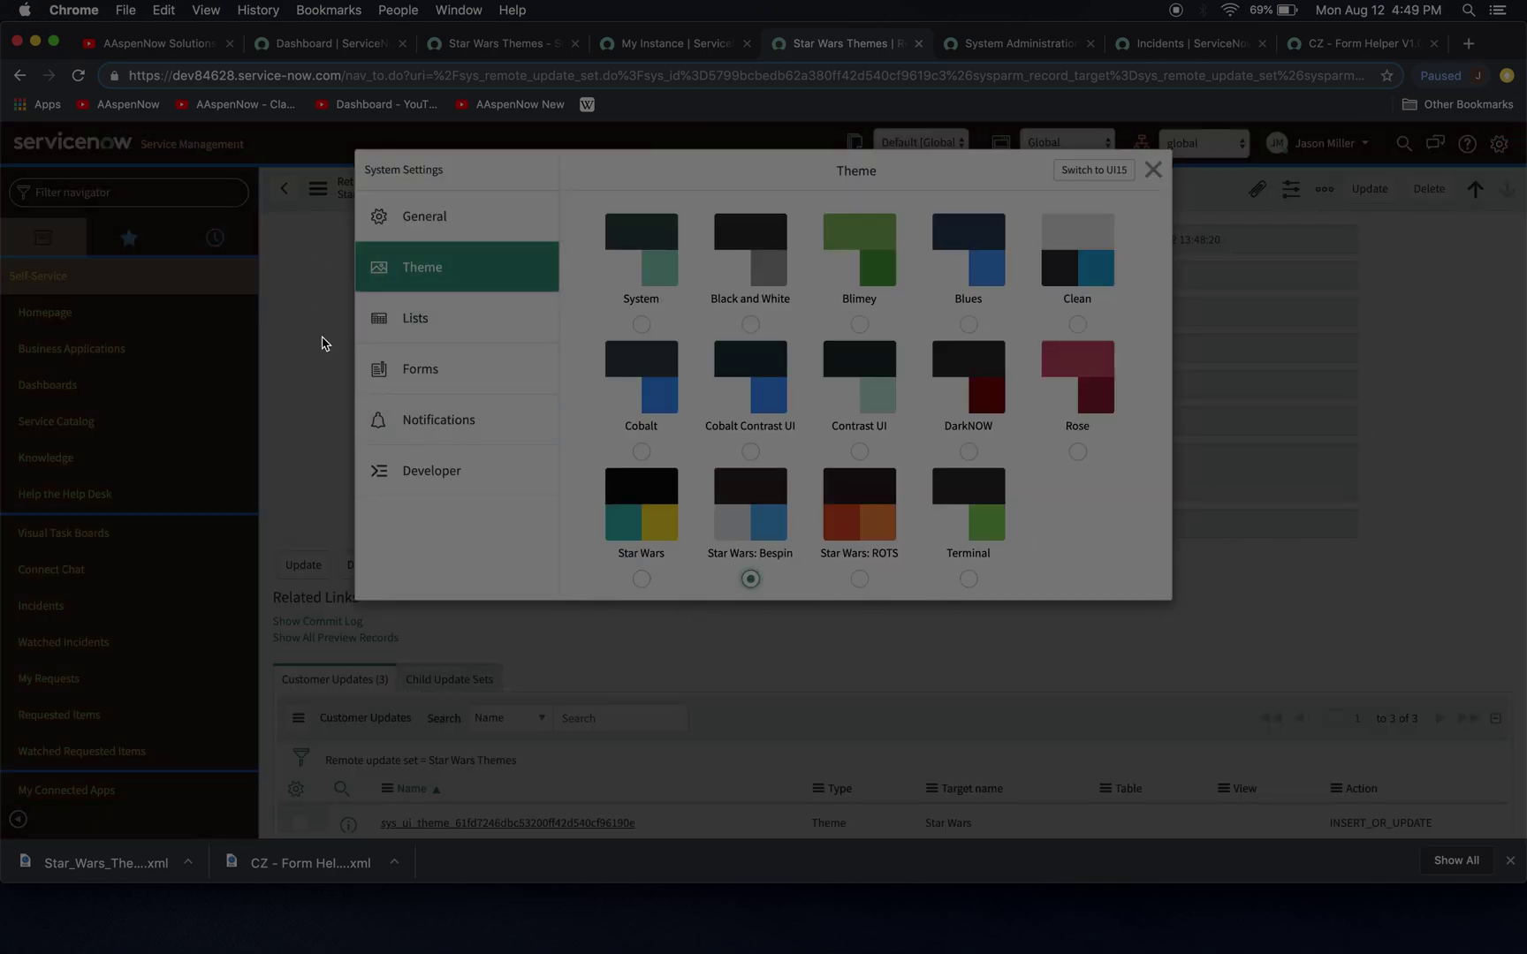
{"action": "left_click", "coordinate": [323, 344]}
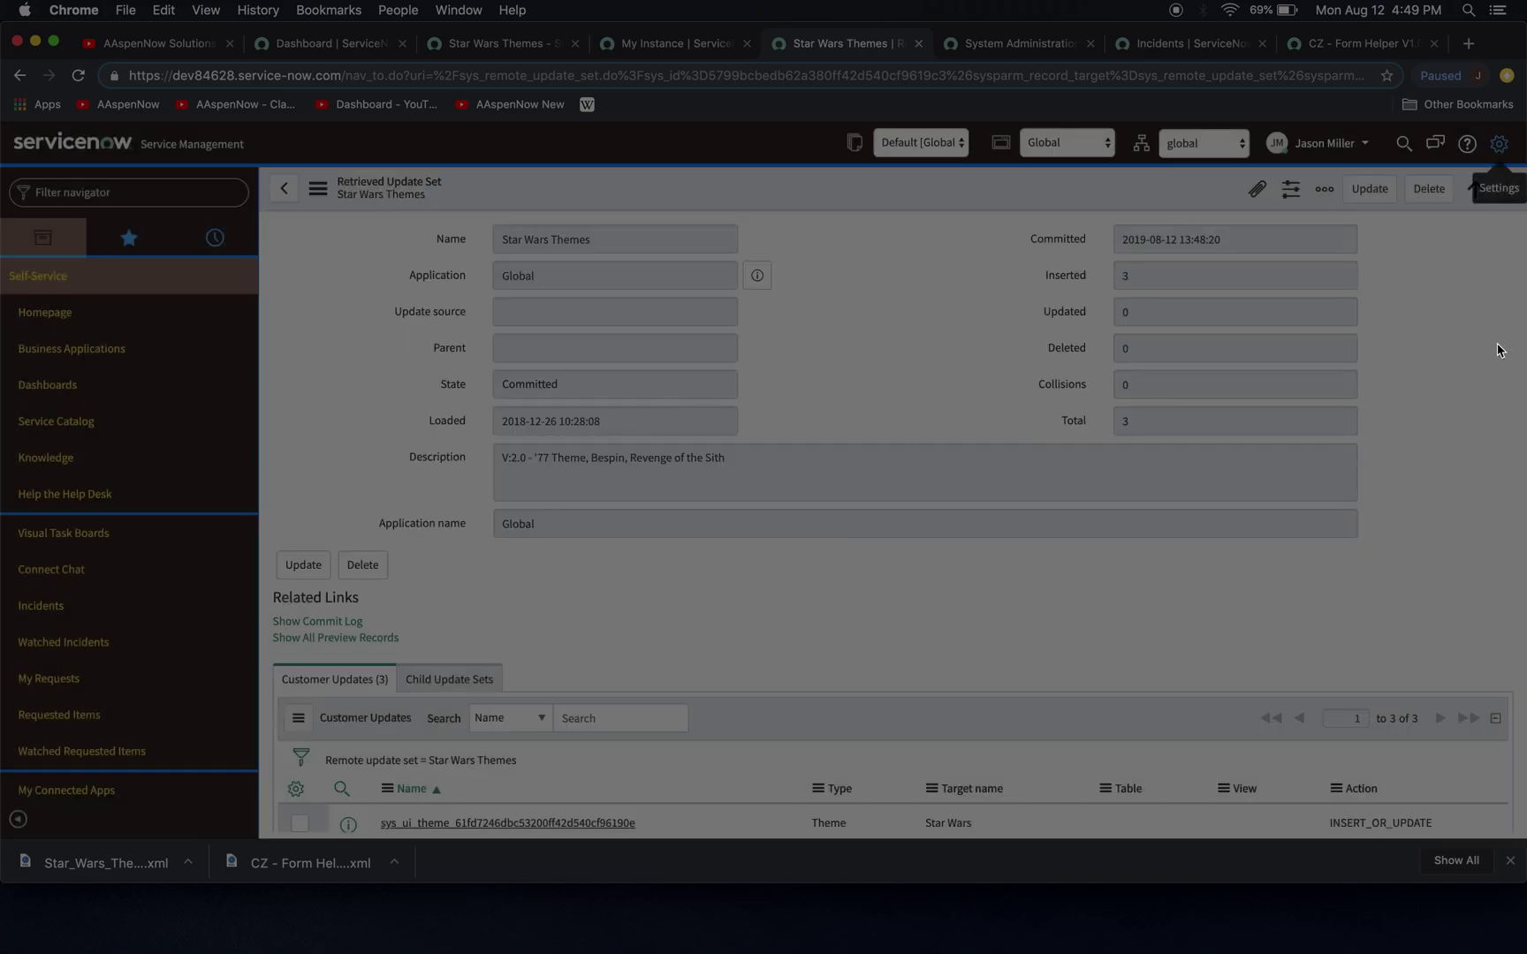
{"action": "left_click", "coordinate": [1500, 144]}
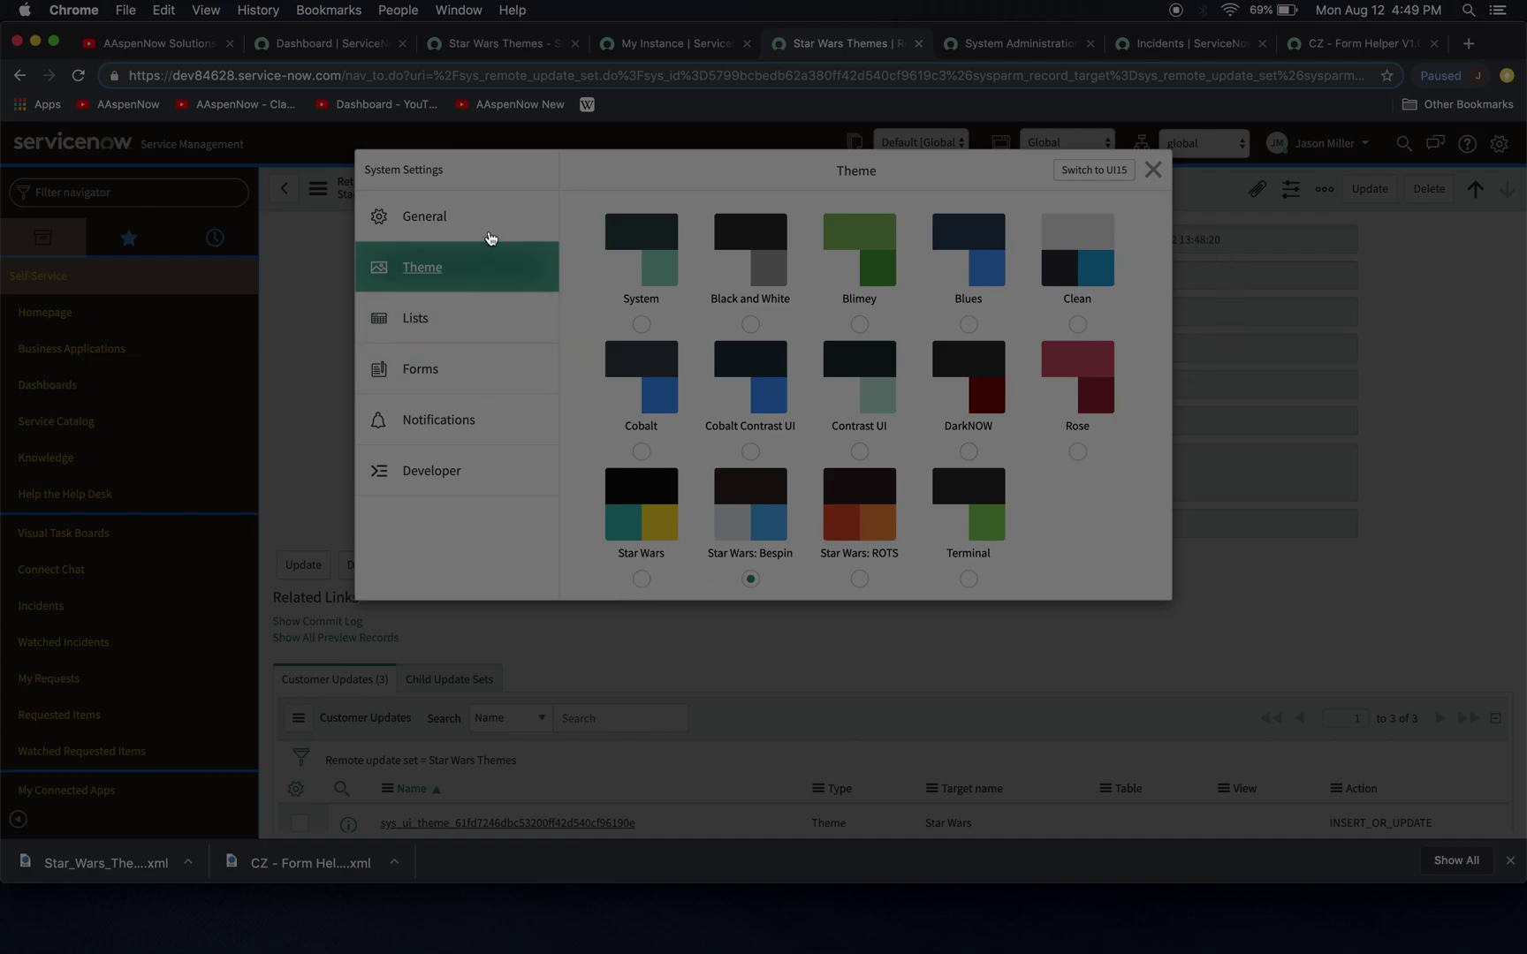
{"action": "left_click", "coordinate": [1153, 170]}
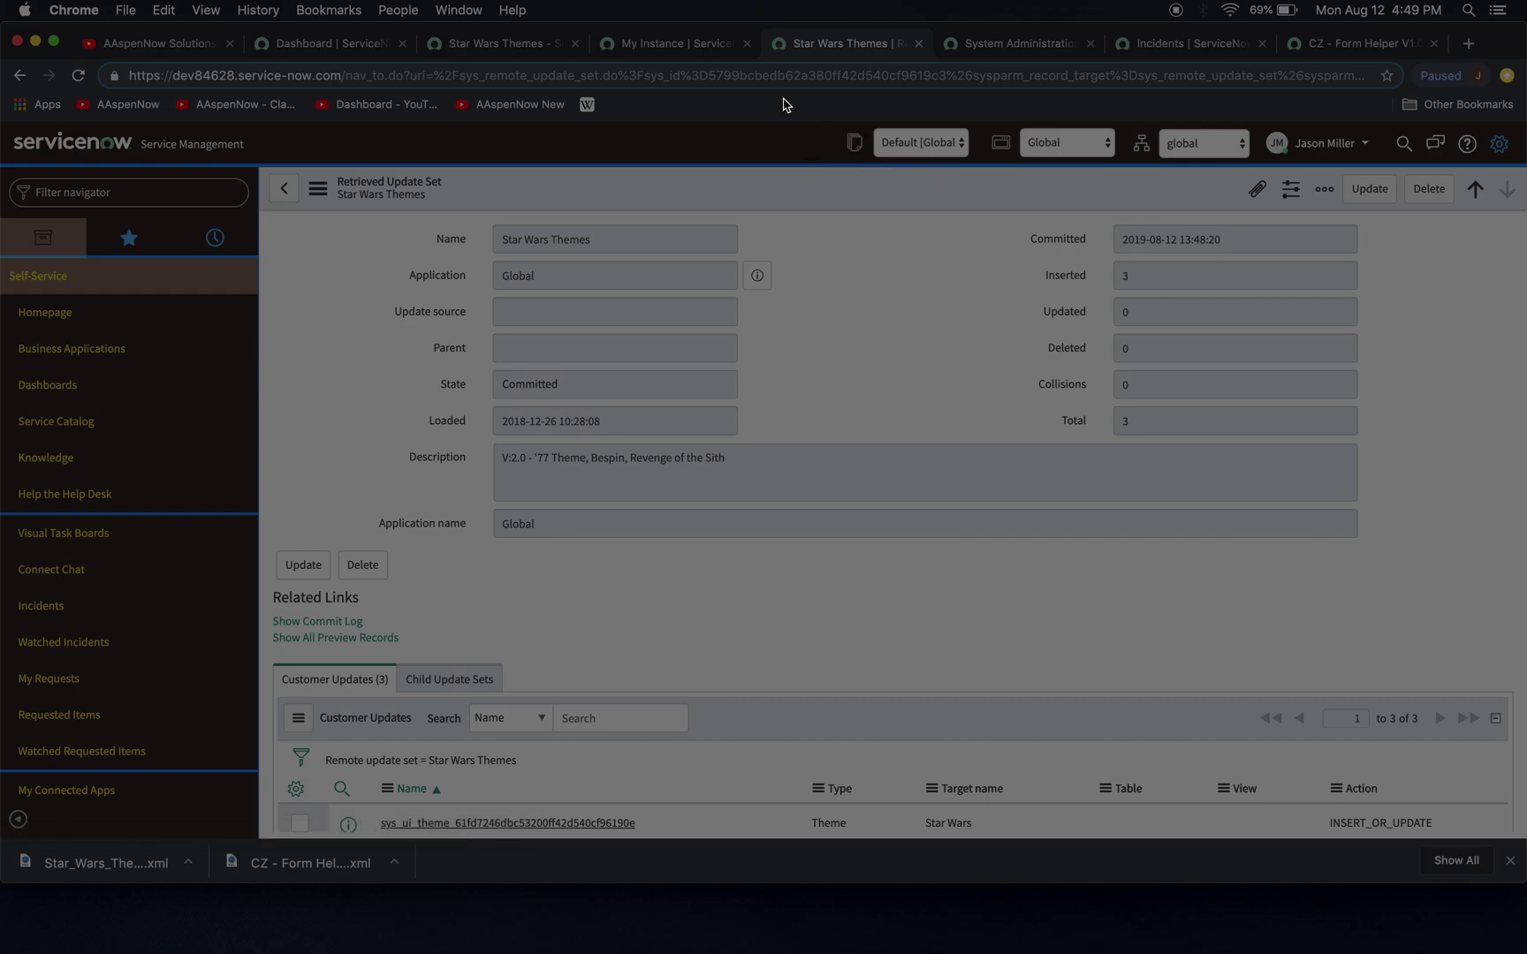
{"action": "left_click", "coordinate": [511, 44]}
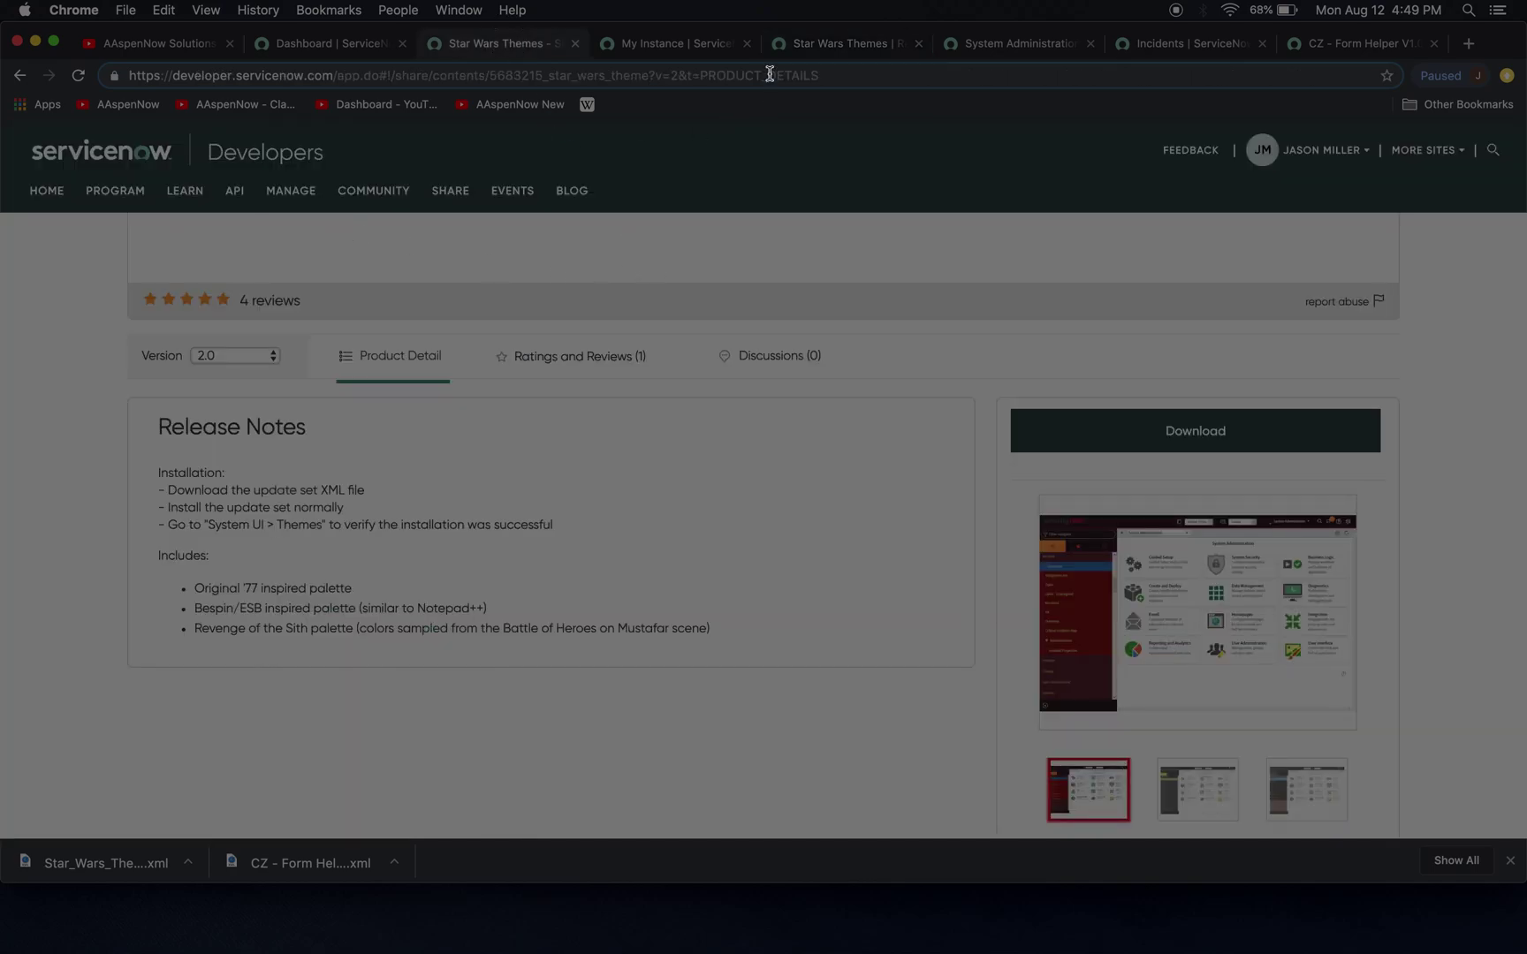
{"action": "left_click", "coordinate": [677, 53]}
{"action": "left_click", "coordinate": [854, 57]}
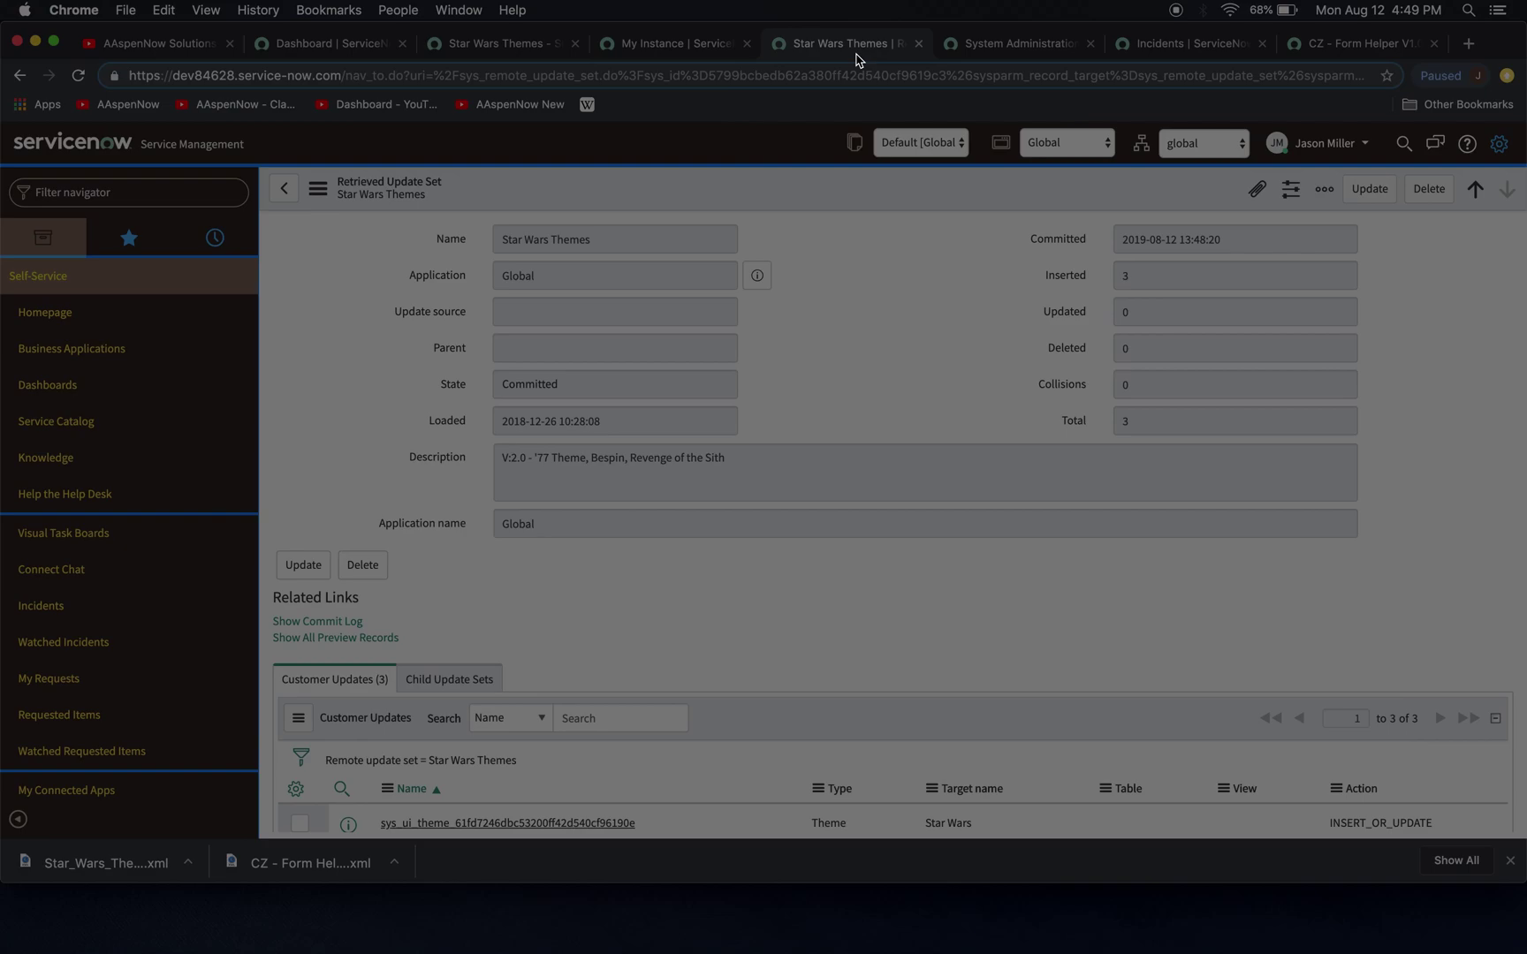